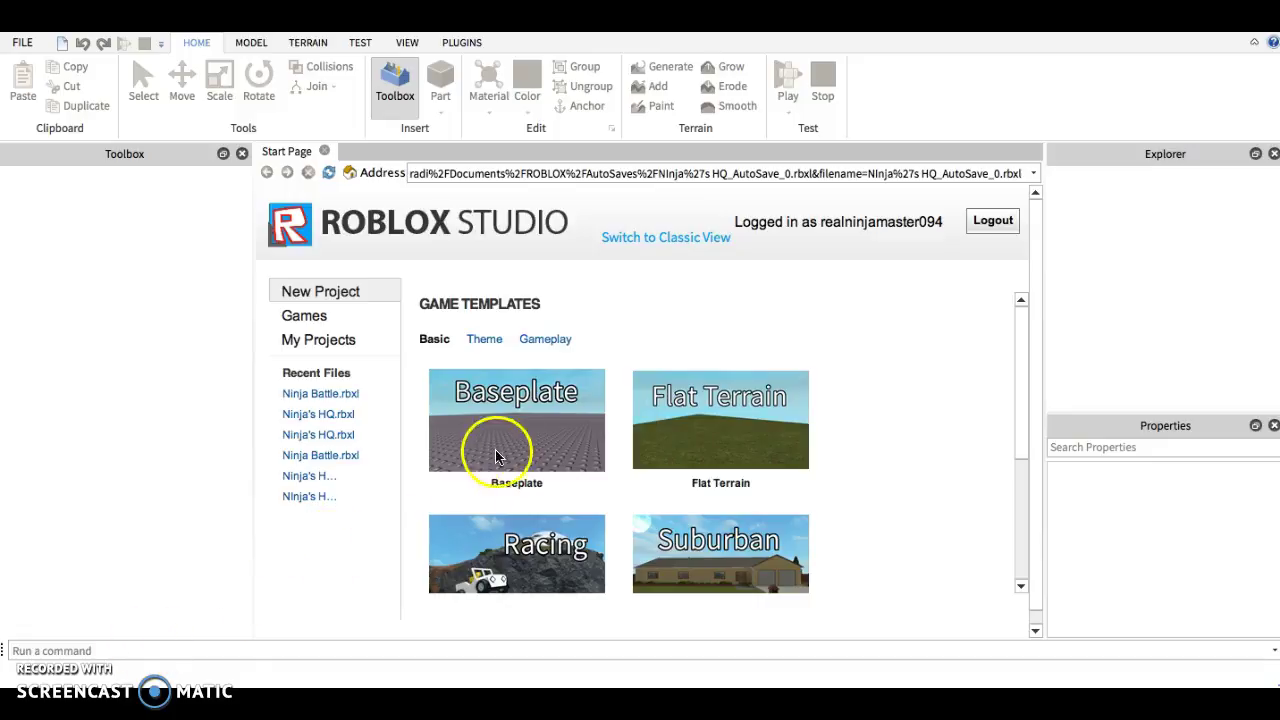
- Choose the Baseplate template from the Start Page's Basic game templates
{"action": "left_click", "coordinate": [510, 402]}
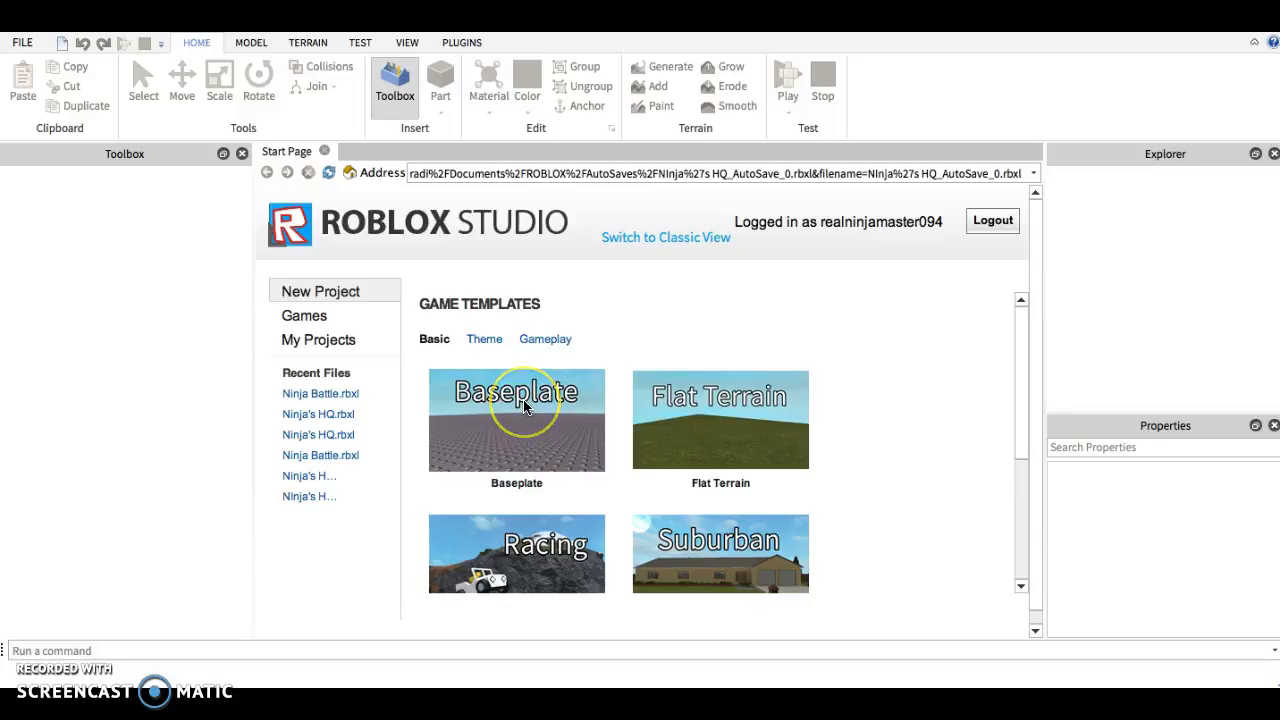
- Open the new Baseplate place and orbit around the empty grey baseplate
{"action": "left_click", "coordinate": [524, 405]}
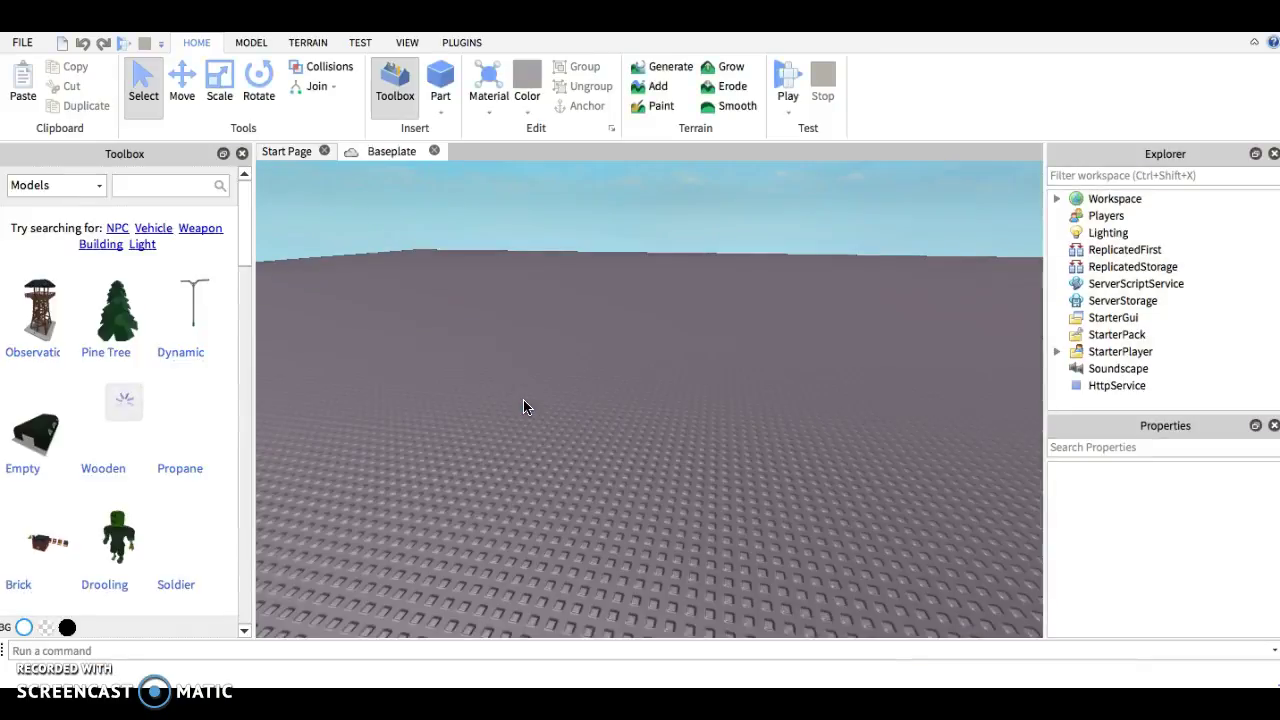
{"action": "left_click", "coordinate": [540, 430]}
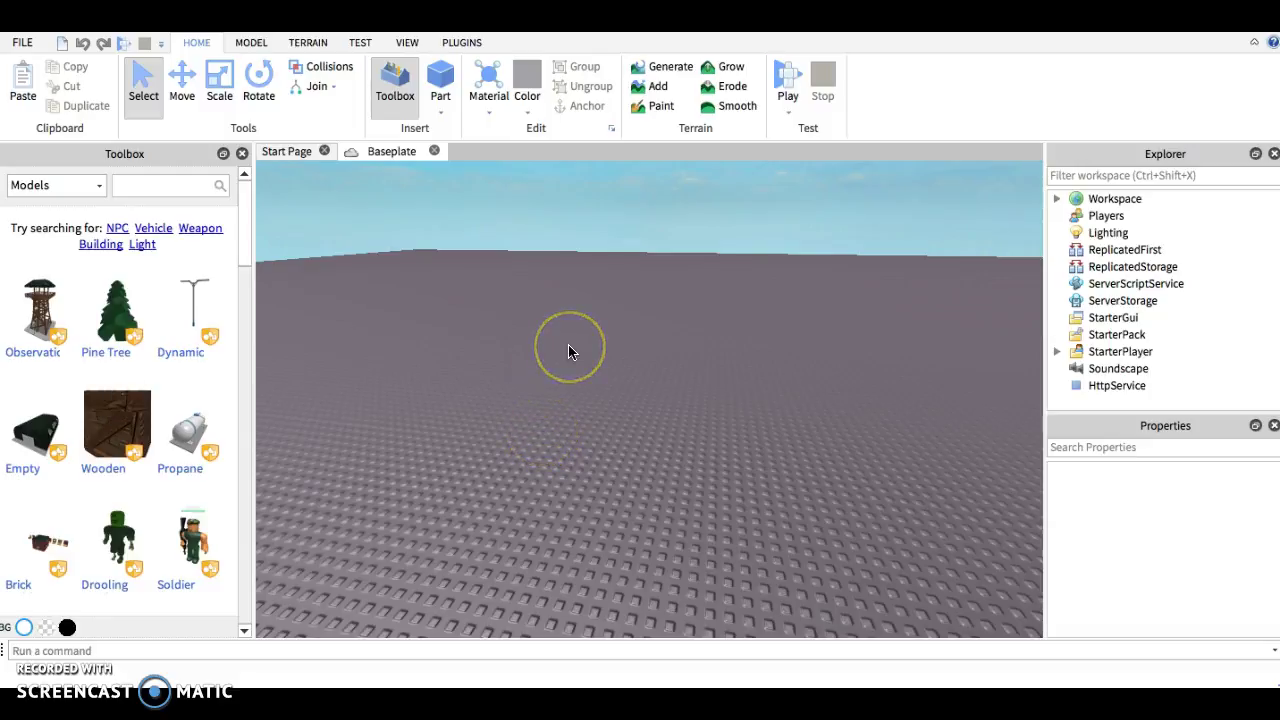
{"action": "right_click_drag", "start_coordinate": [568, 345], "coordinate": [568, 345]}
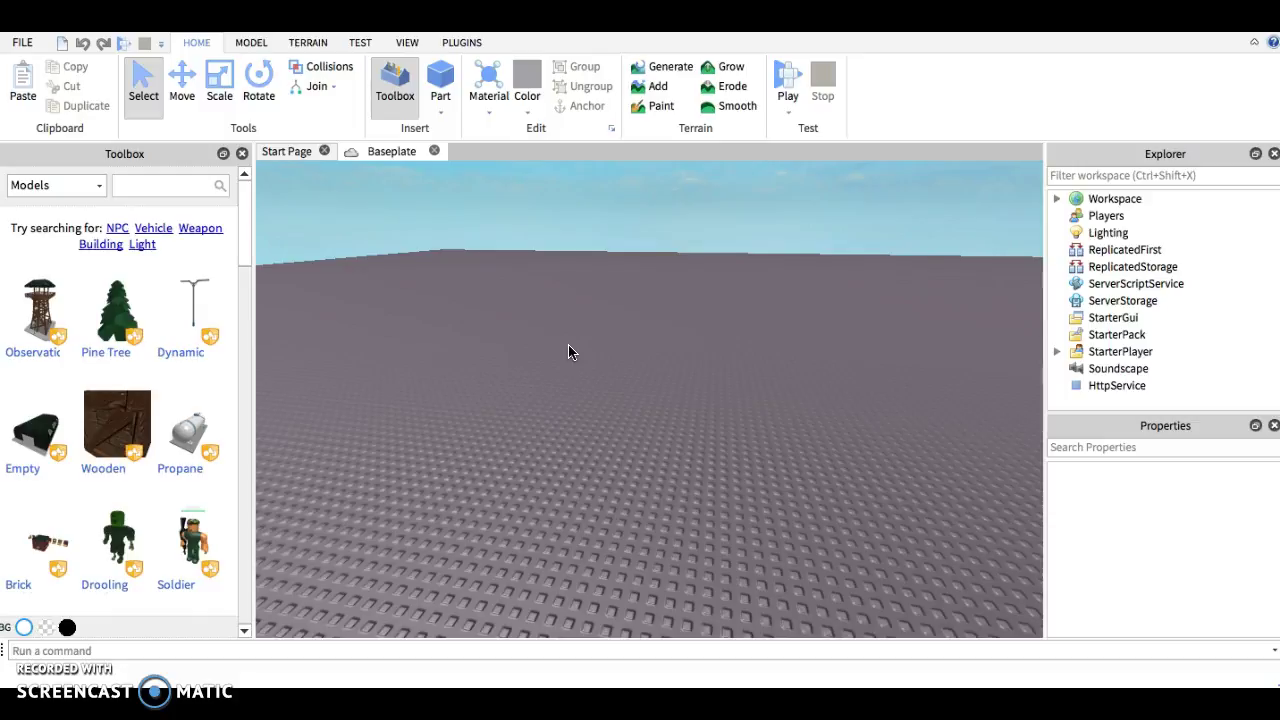
{"action": "right_click_drag", "start_coordinate": [568, 352], "coordinate": [568, 352]}
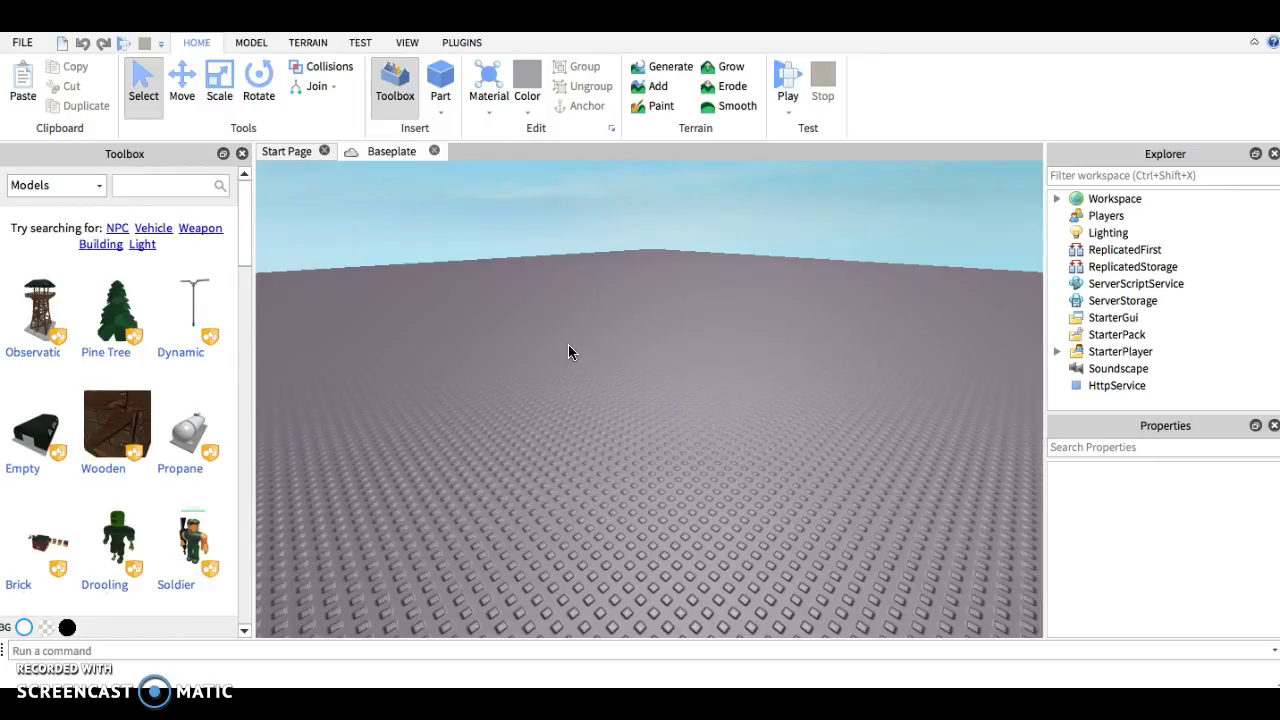
{"action": "right_click_drag", "start_coordinate": [568, 352], "coordinate": [568, 352]}
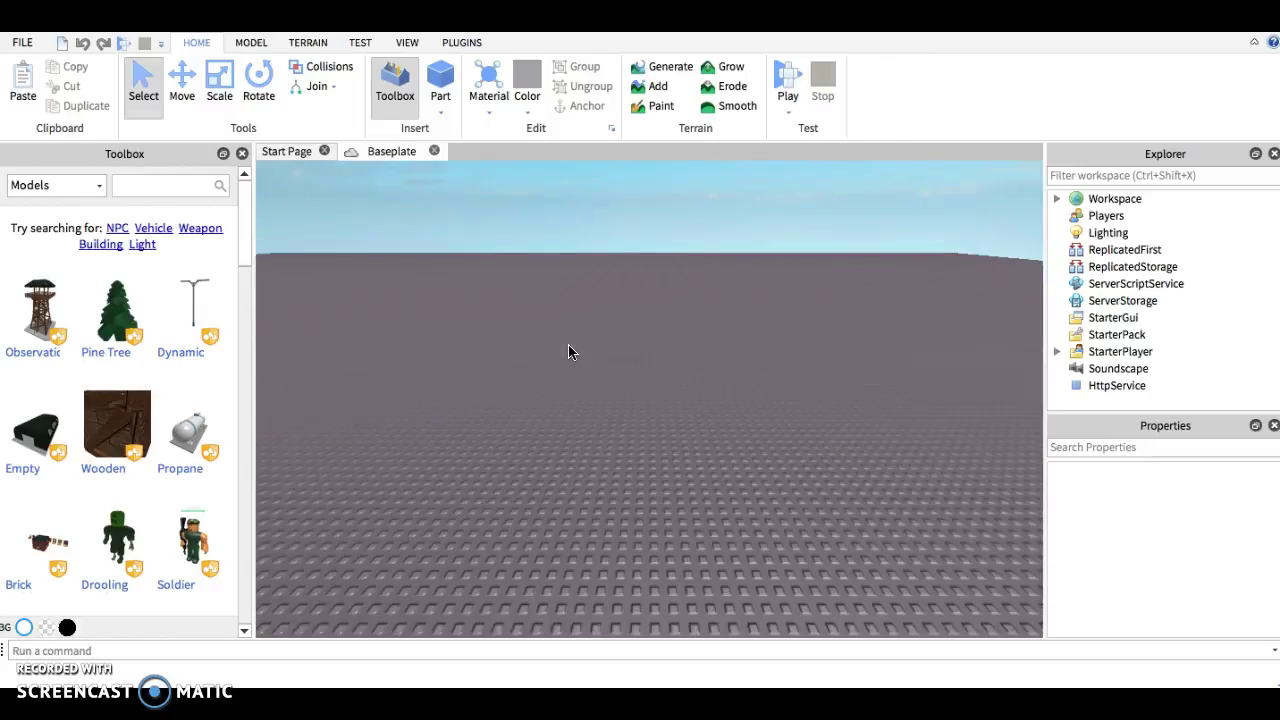
{"action": "right_click_drag", "start_coordinate": [568, 352], "coordinate": [568, 352]}
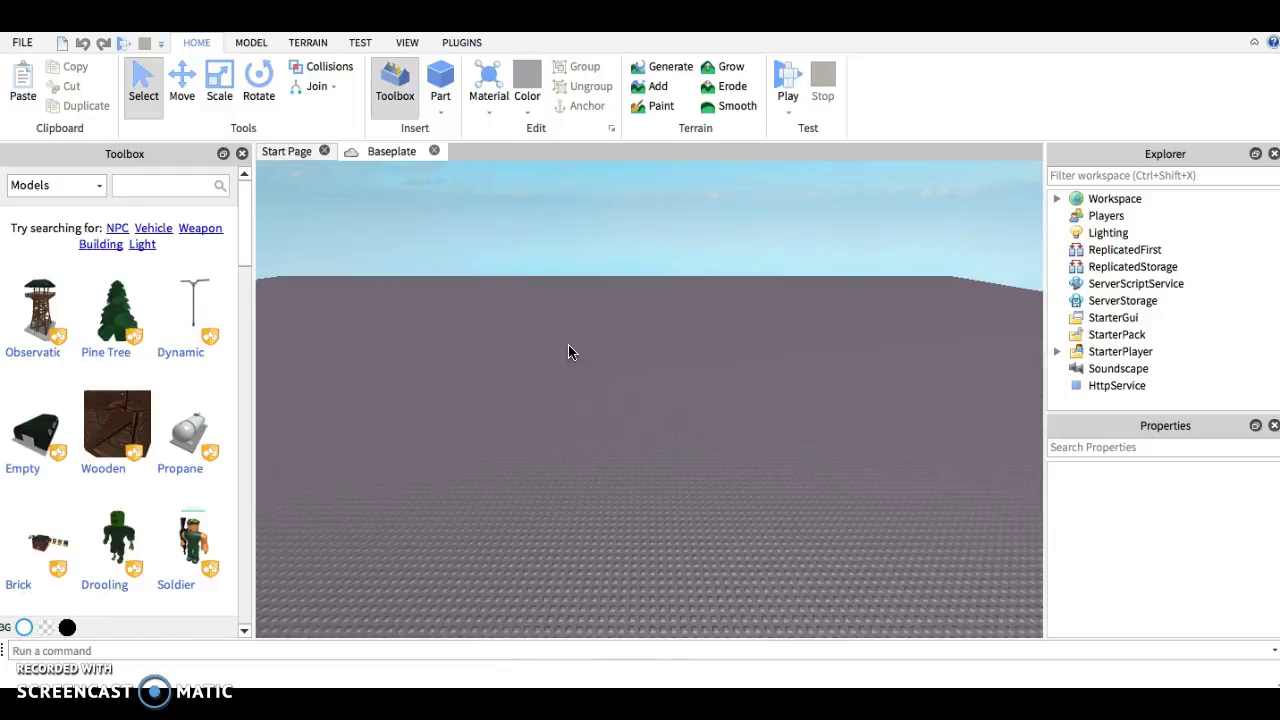
{"action": "right_click_drag", "start_coordinate": [568, 352], "coordinate": [568, 352]}
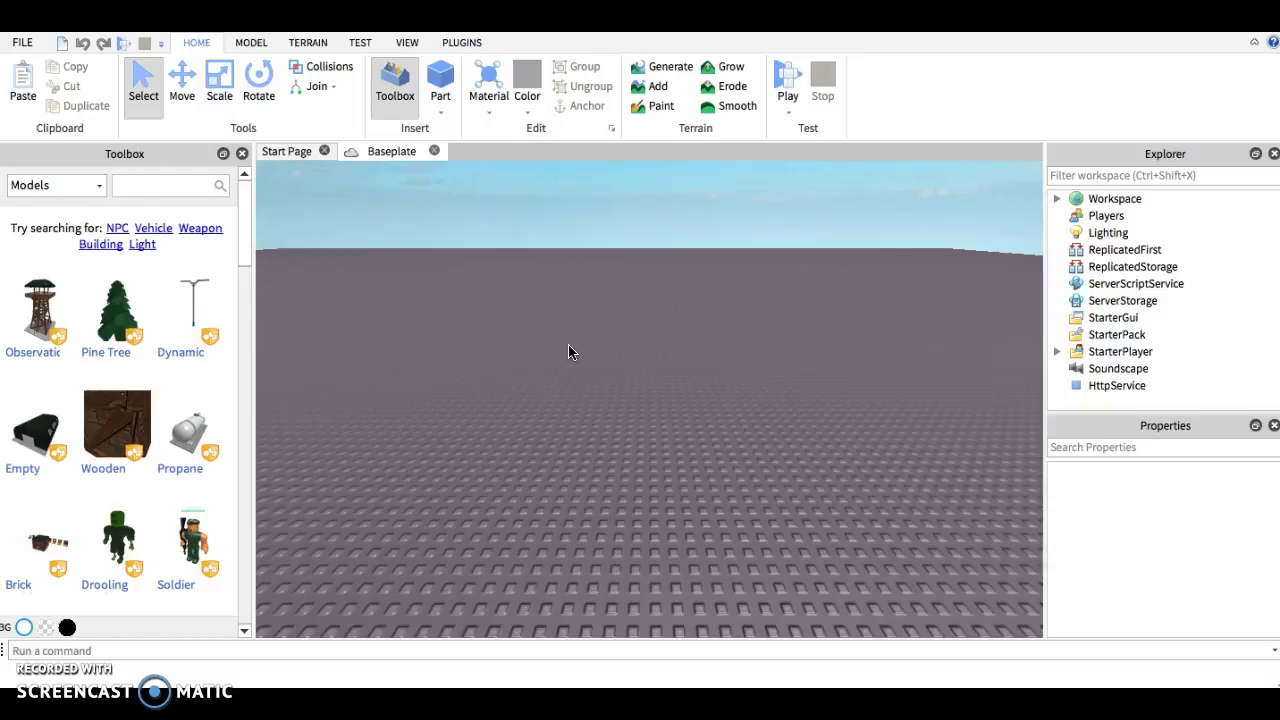
{"action": "right_click_drag", "start_coordinate": [568, 352], "coordinate": [568, 345]}
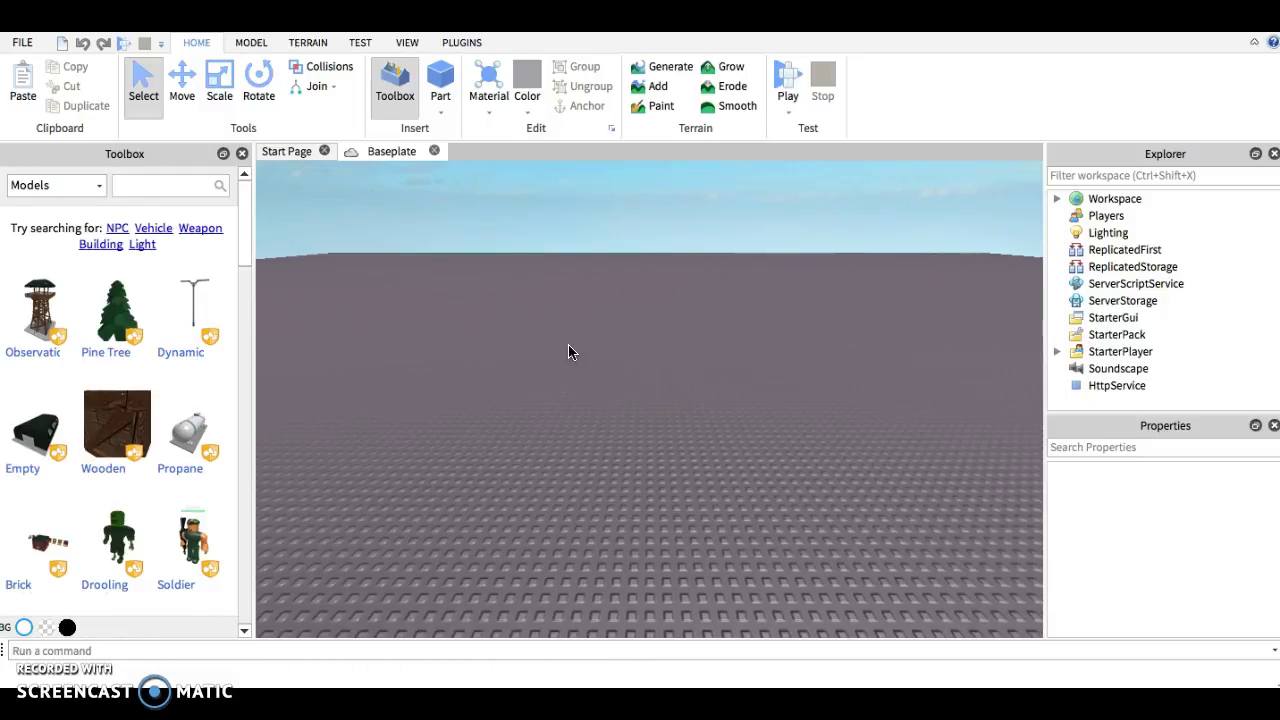
{"action": "right_click_drag", "start_coordinate": [568, 352], "coordinate": [568, 352]}
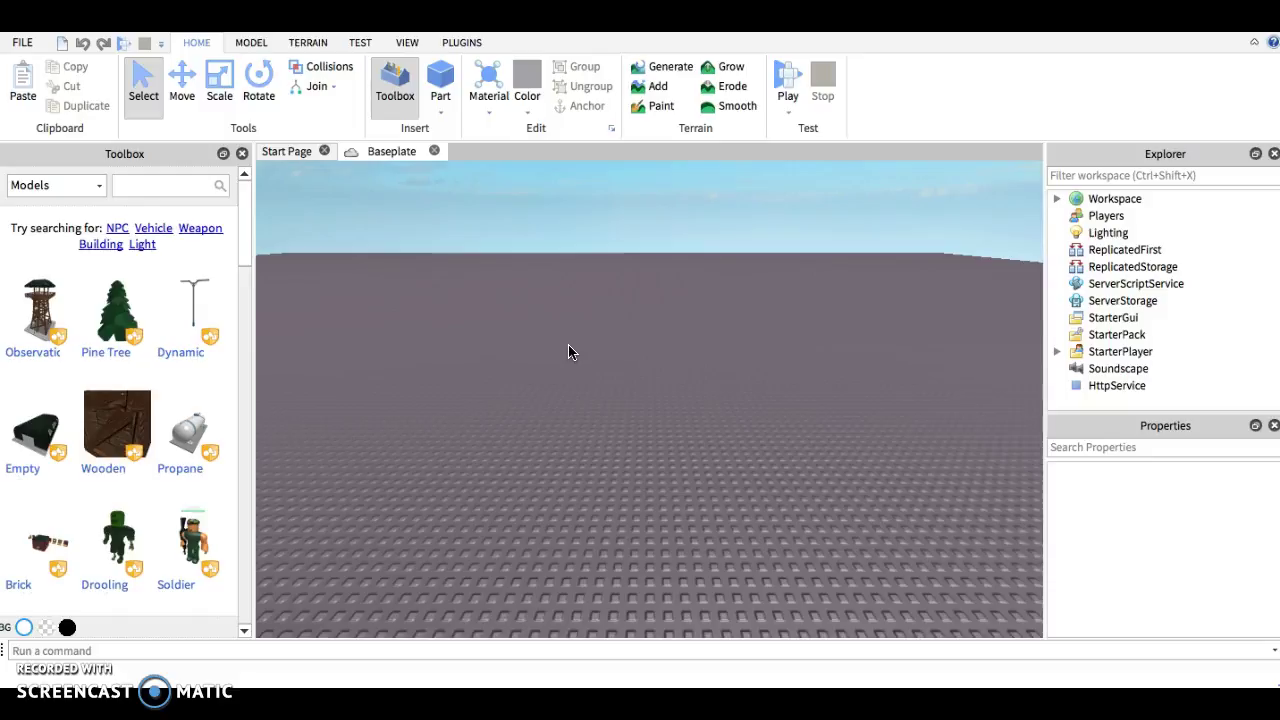
{"action": "left_click", "coordinate": [595, 320]}
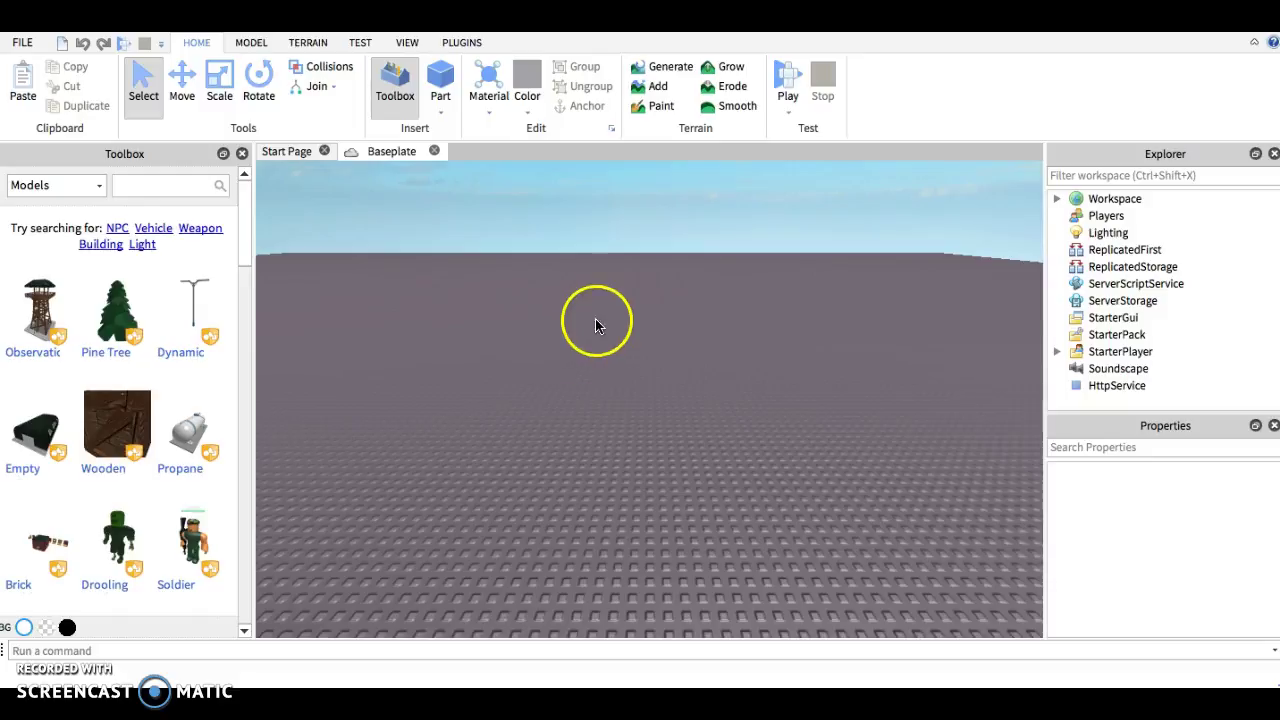
{"action": "left_click", "coordinate": [536, 292]}
{"action": "left_click", "coordinate": [586, 371]}
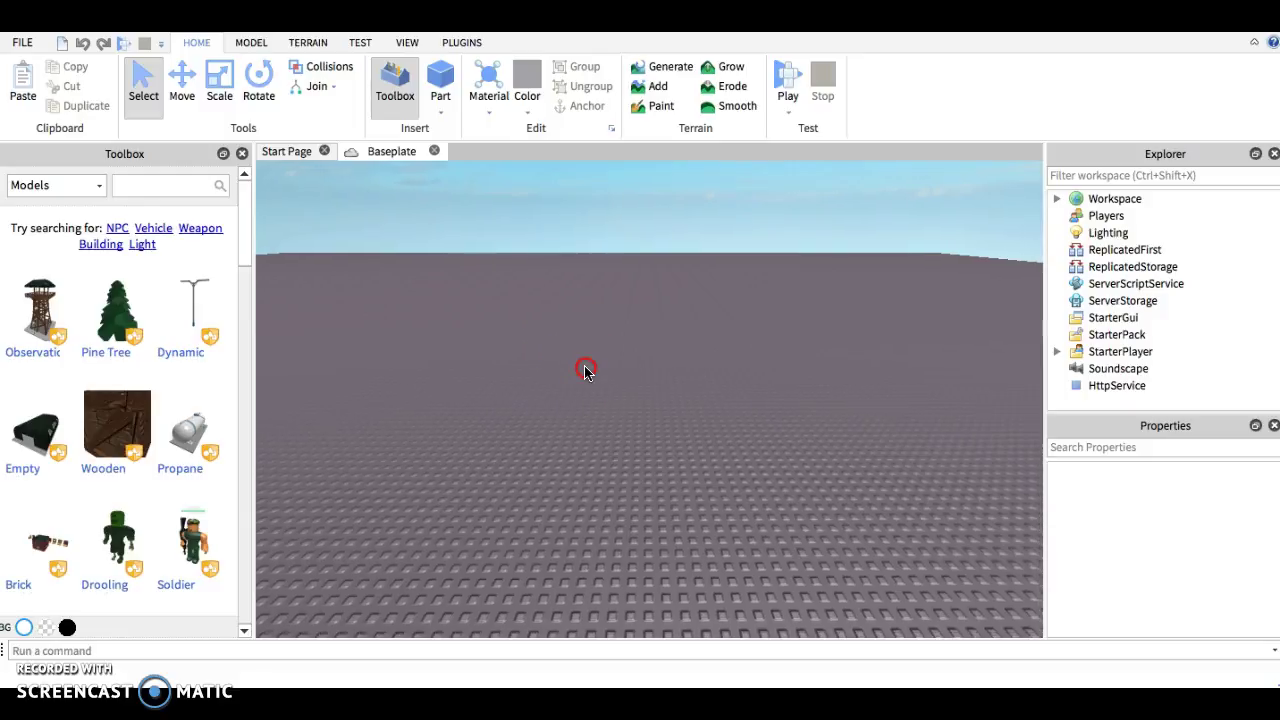
{"action": "right_click_drag", "start_coordinate": [586, 371], "coordinate": [586, 368]}
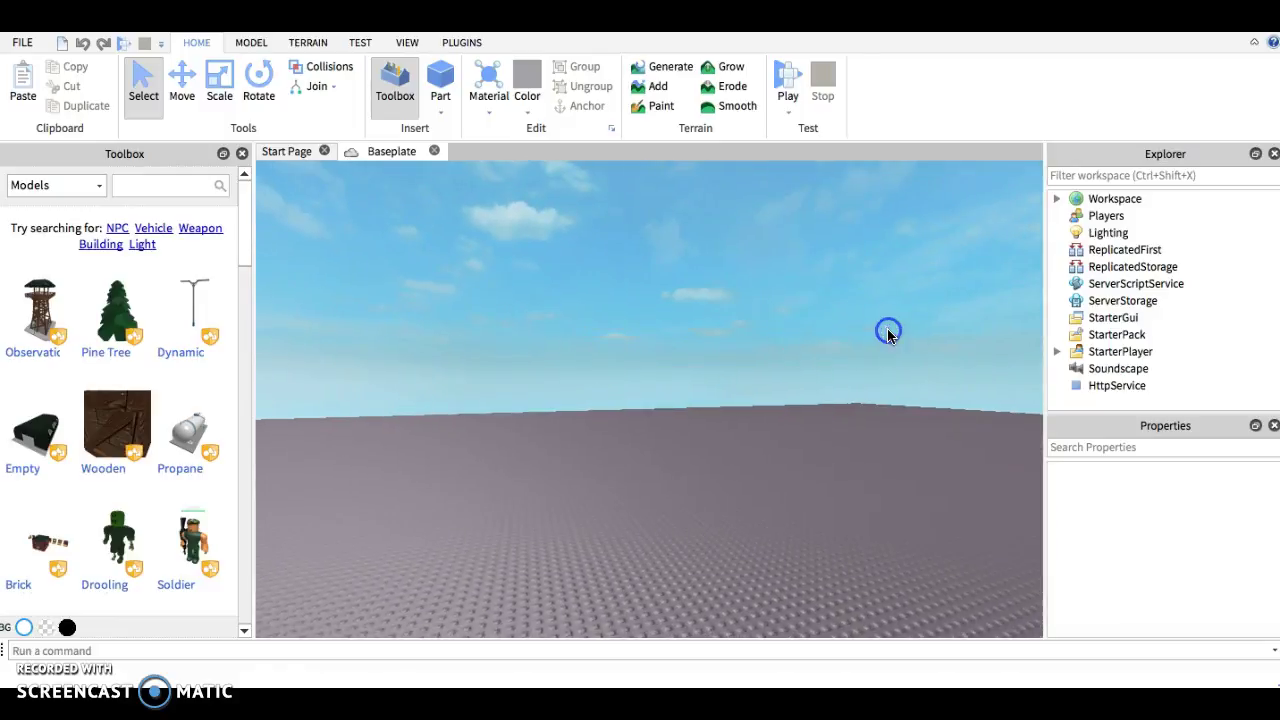
{"action": "right_click_drag", "start_coordinate": [599, 420], "coordinate": [599, 420]}
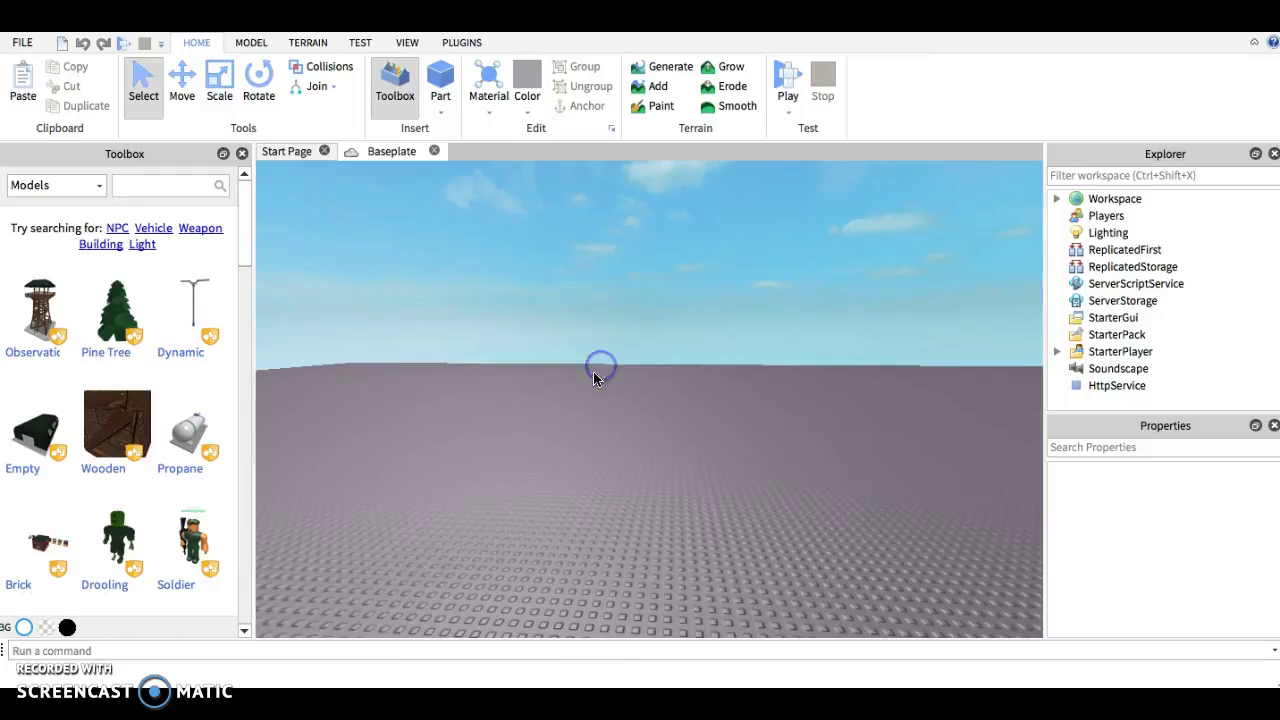
{"action": "mouse_move", "coordinate": [586, 386]}
{"action": "right_mouse_down"}
{"action": "mouse_move", "coordinate": [561, 411]}
{"action": "mouse_move", "coordinate": [557, 461]}
{"action": "right_mouse_up"}
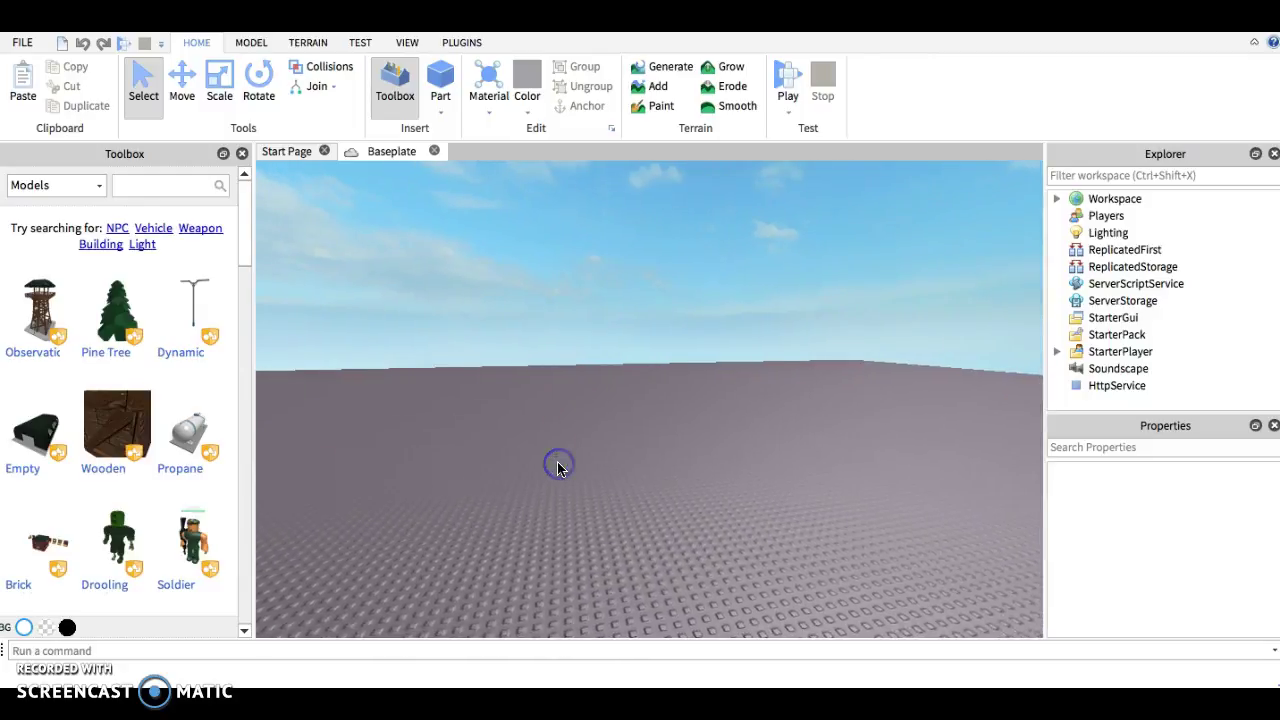
{"action": "key", "text": "q"}
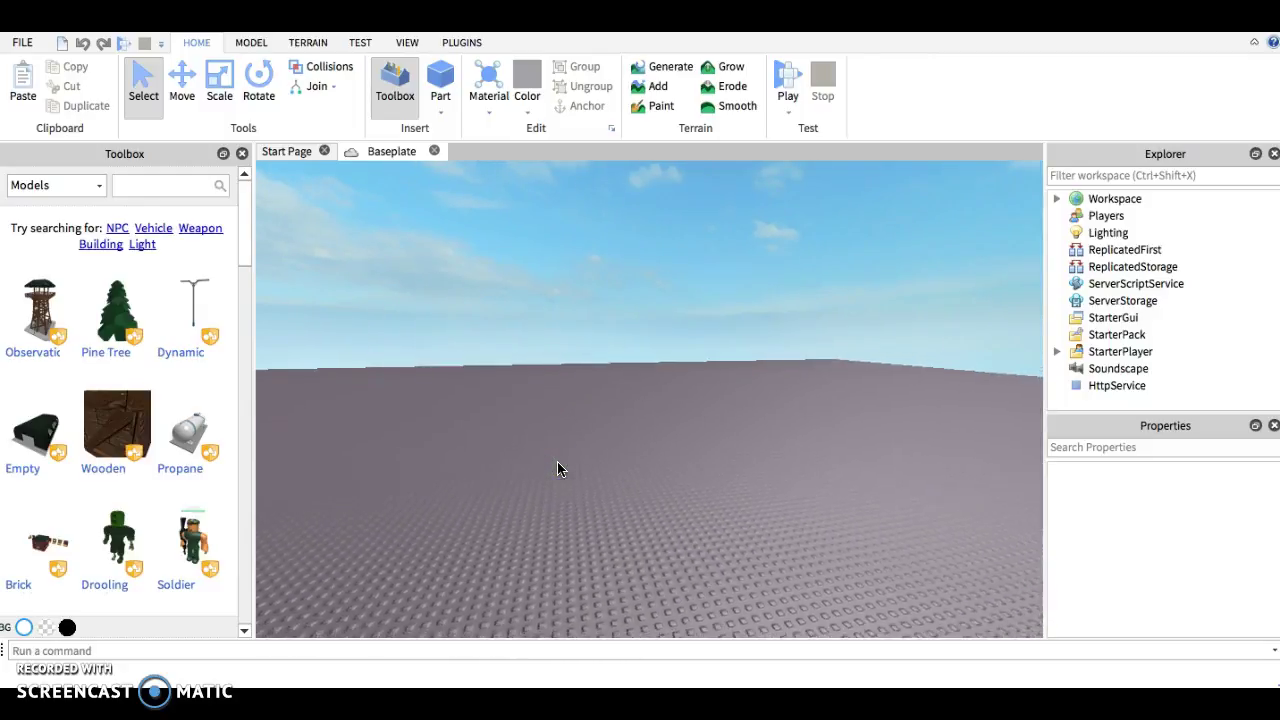
{"action": "key", "text": "q"}
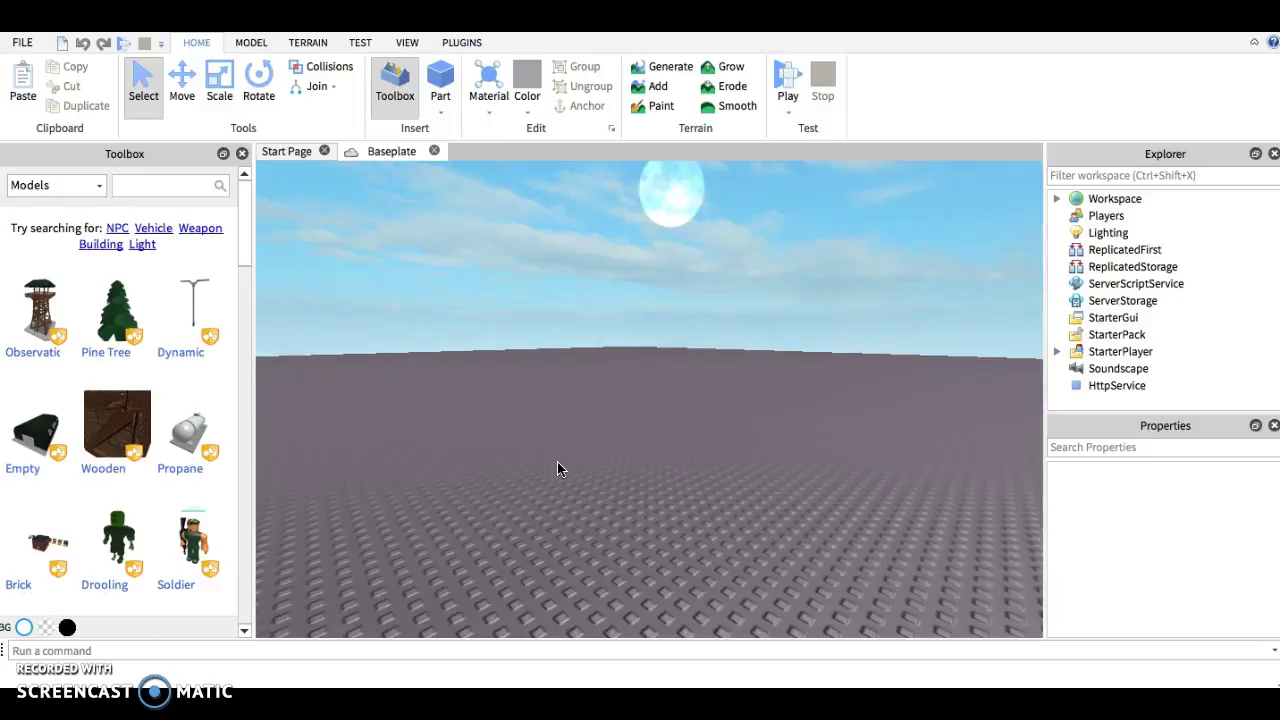
{"action": "key", "text": "s"}
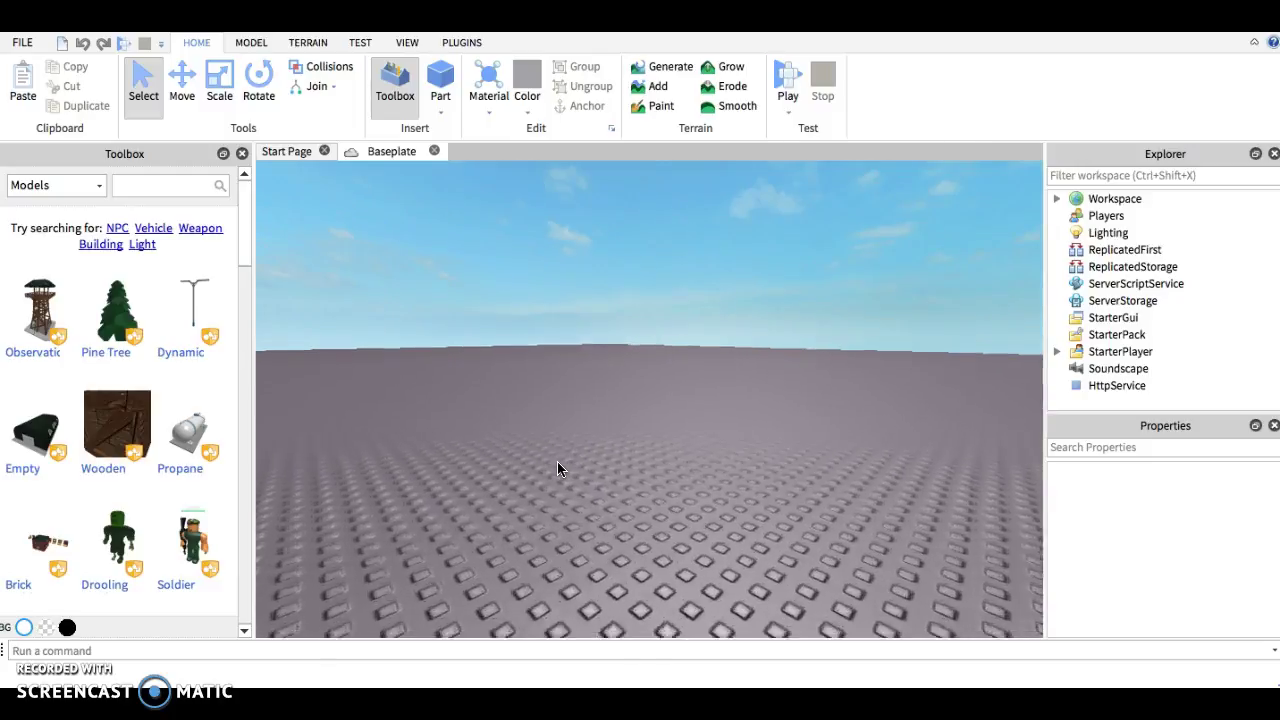
{"action": "right_click_drag", "start_coordinate": [557, 467], "coordinate": [557, 469]}
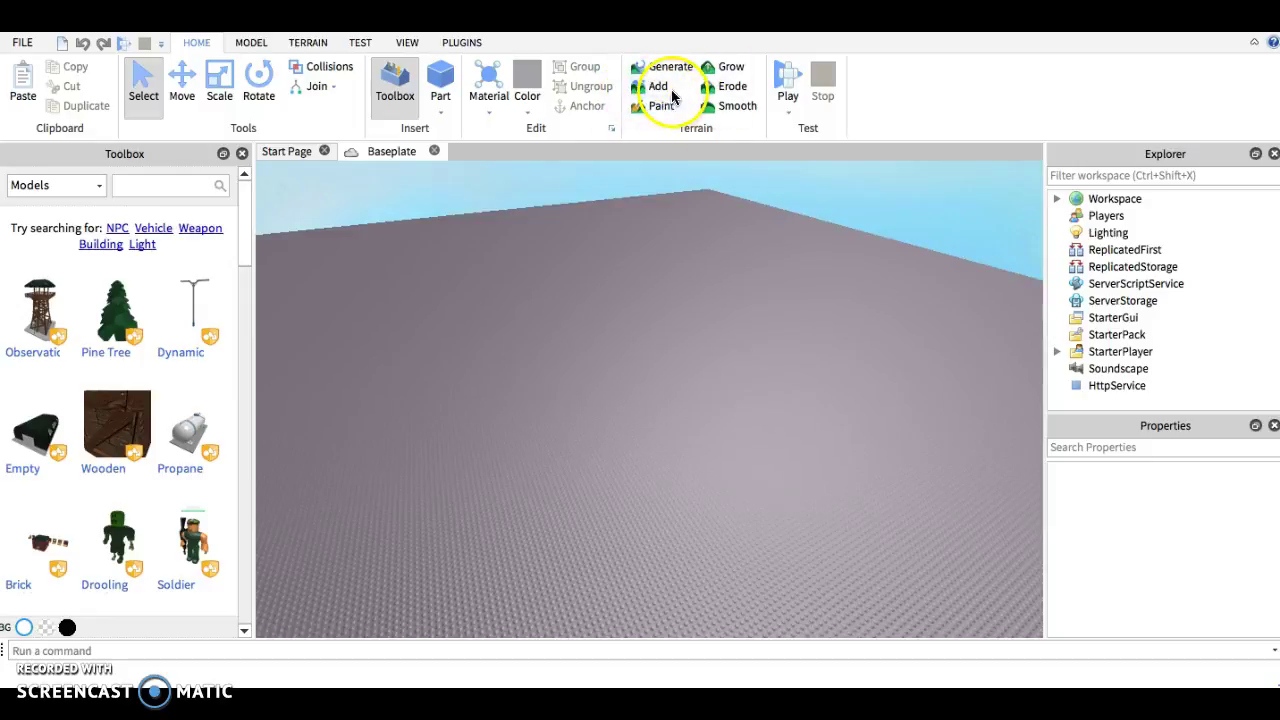
- Open the terrain generator and review its biome settings
{"action": "left_click", "coordinate": [666, 68]}
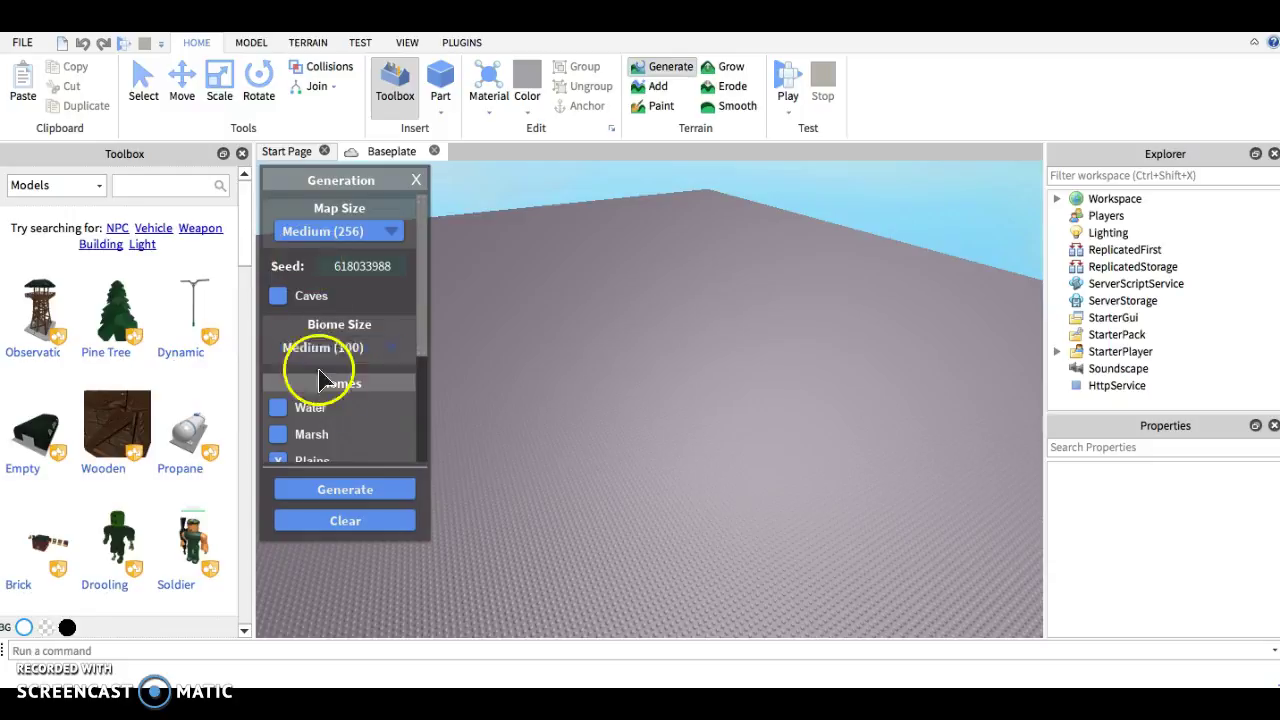
{"action": "scroll", "coordinate": [322, 395], "scroll_direction": "down", "scroll_amount": 1}
{"action": "scroll", "coordinate": [318, 430], "scroll_direction": "down", "scroll_amount": 3}
{"action": "scroll", "coordinate": [337, 349], "scroll_direction": "up", "scroll_amount": 5}
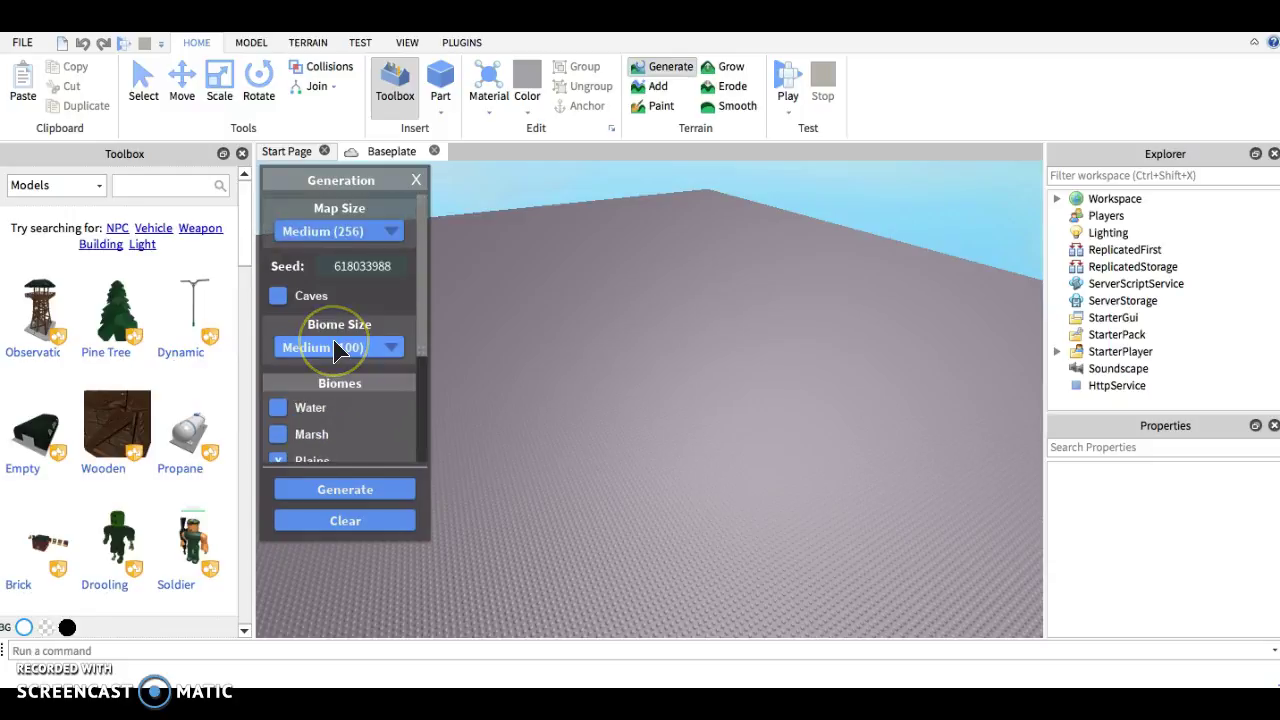
{"action": "scroll", "coordinate": [337, 349], "scroll_direction": "down", "scroll_amount": 1}
{"action": "scroll", "coordinate": [337, 349], "scroll_direction": "down", "scroll_amount": 3}
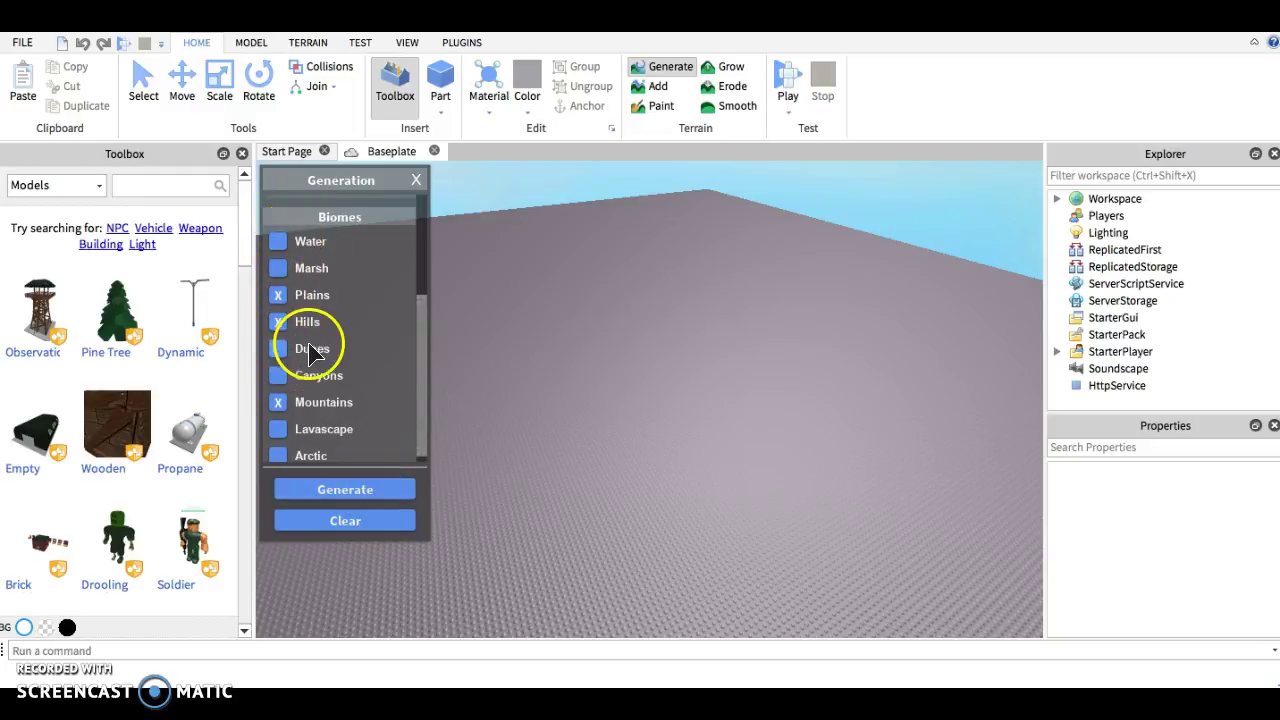
{"action": "scroll", "coordinate": [308, 337], "scroll_direction": "up", "scroll_amount": 2}
{"action": "scroll", "coordinate": [314, 343], "scroll_direction": "up", "scroll_amount": 3}
- Generate Plains, Hills and Mountains terrain with Medium map and biome sizes
{"action": "left_click", "coordinate": [340, 235]}
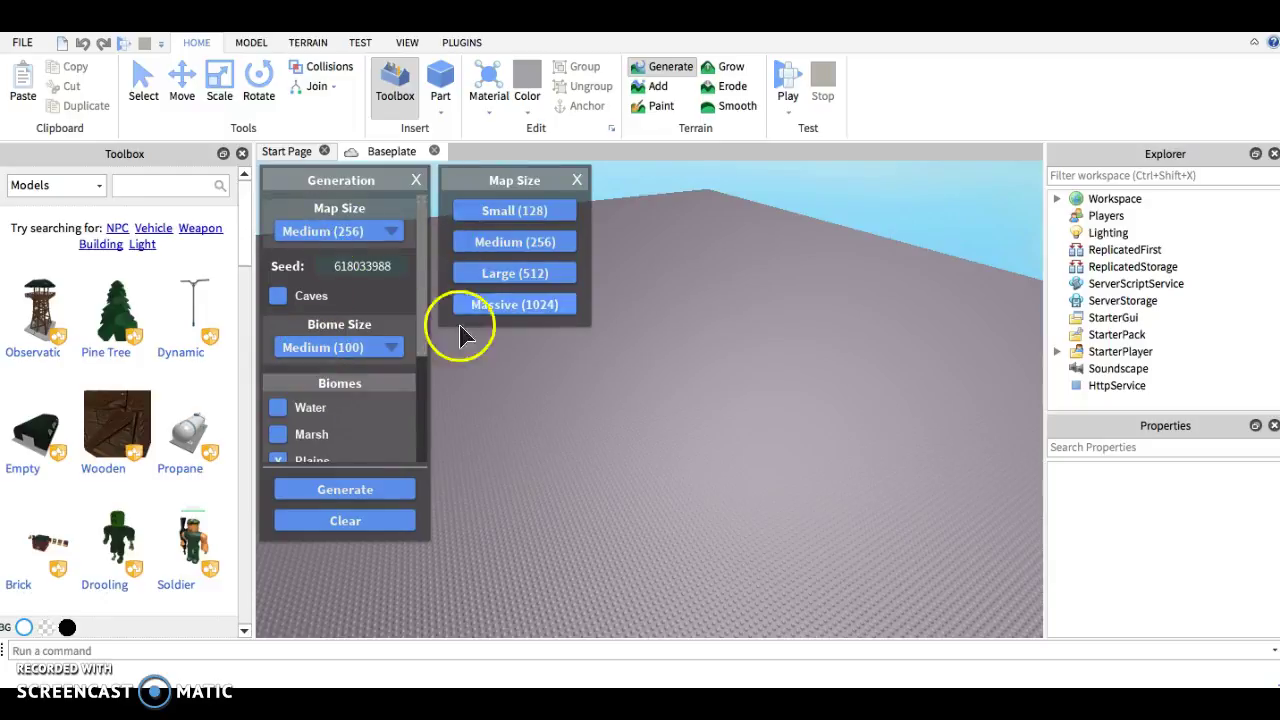
{"action": "left_click", "coordinate": [391, 347]}
{"action": "left_click", "coordinate": [378, 232]}
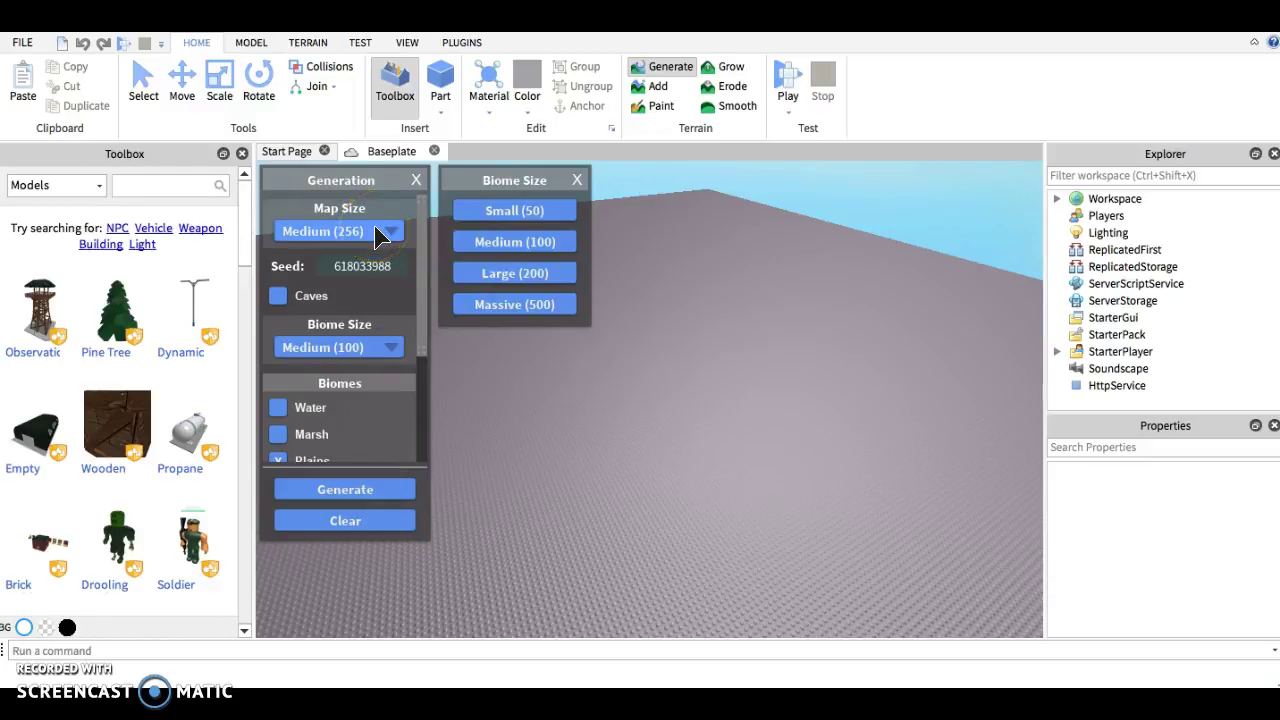
{"action": "left_click", "coordinate": [368, 489]}
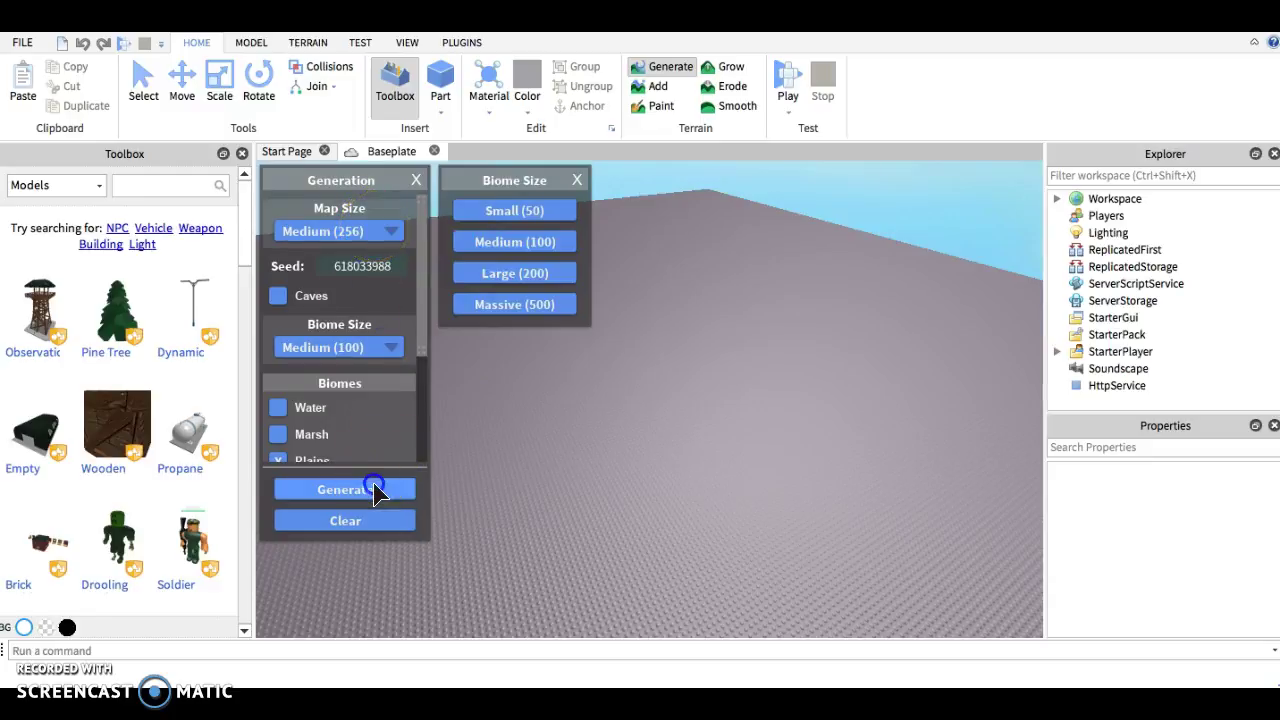
- Let the grassy, rocky terrain finish generating, then activate the Grow tool
{"action": "left_click", "coordinate": [683, 387]}
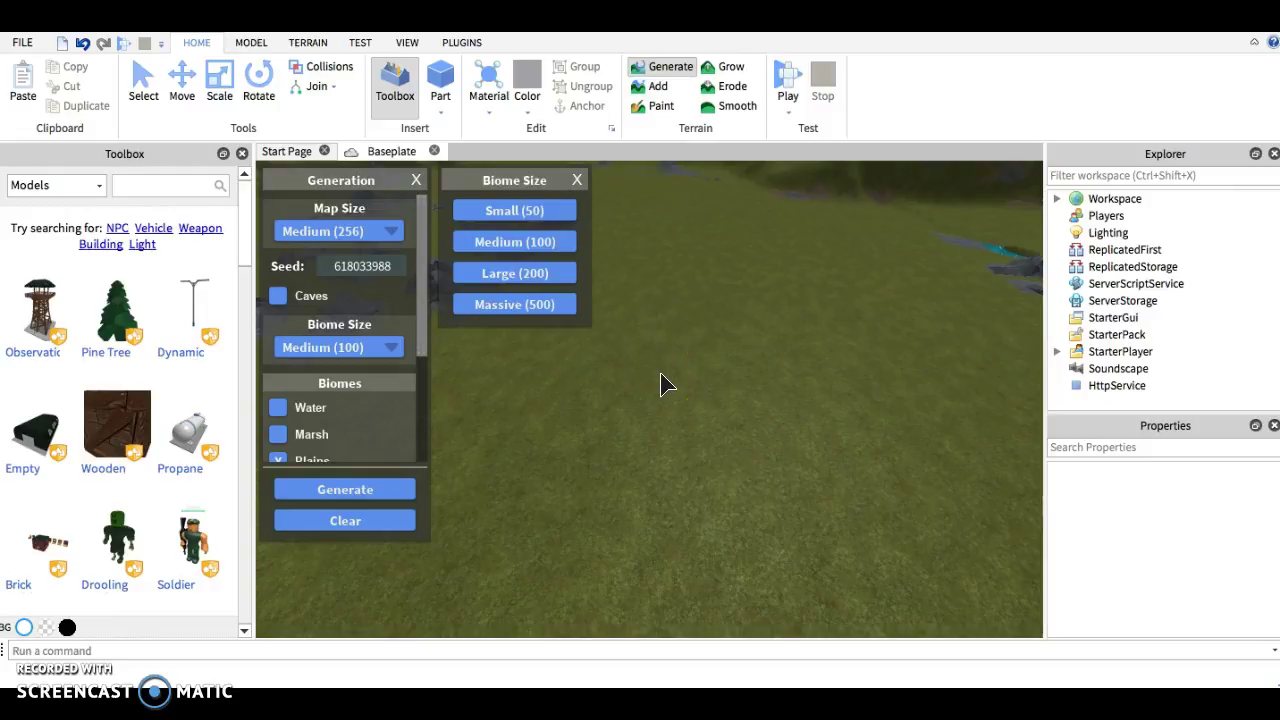
{"action": "left_click", "coordinate": [720, 68]}
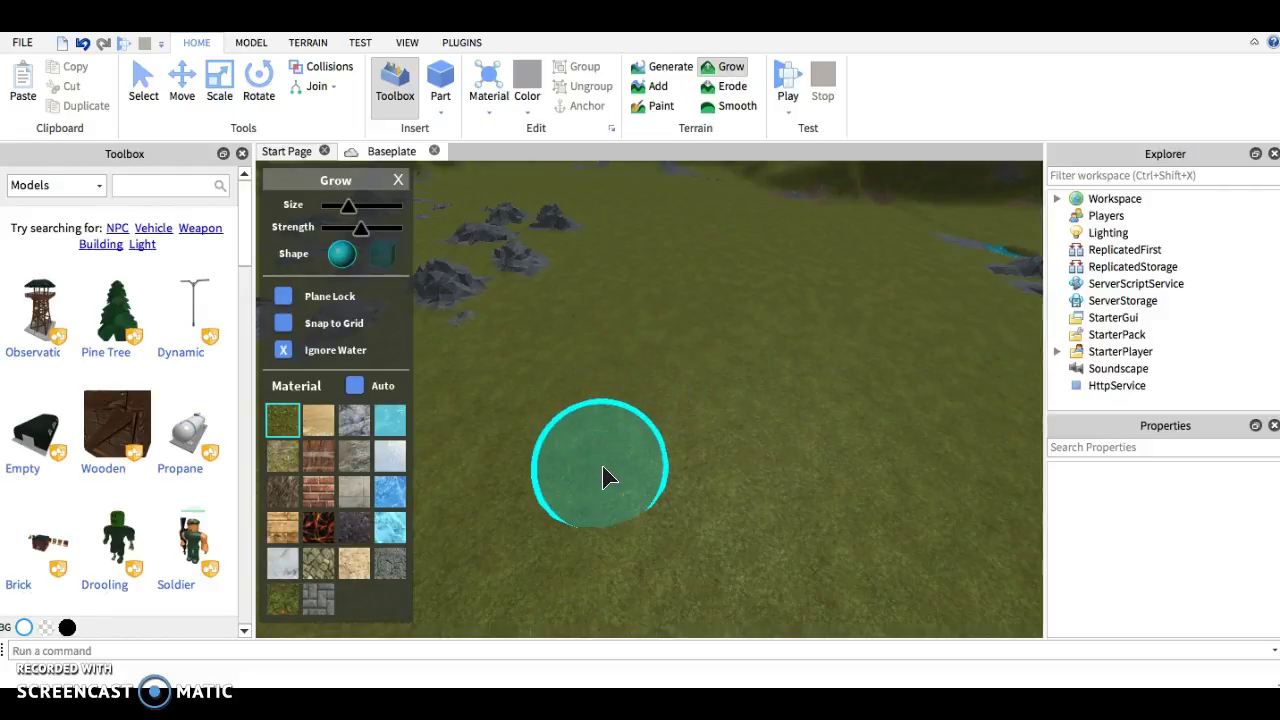
- Shrink the Grow brush and raise a rounded mound on the grass
{"action": "left_click_drag", "start_coordinate": [602, 465], "coordinate": [619, 464]}
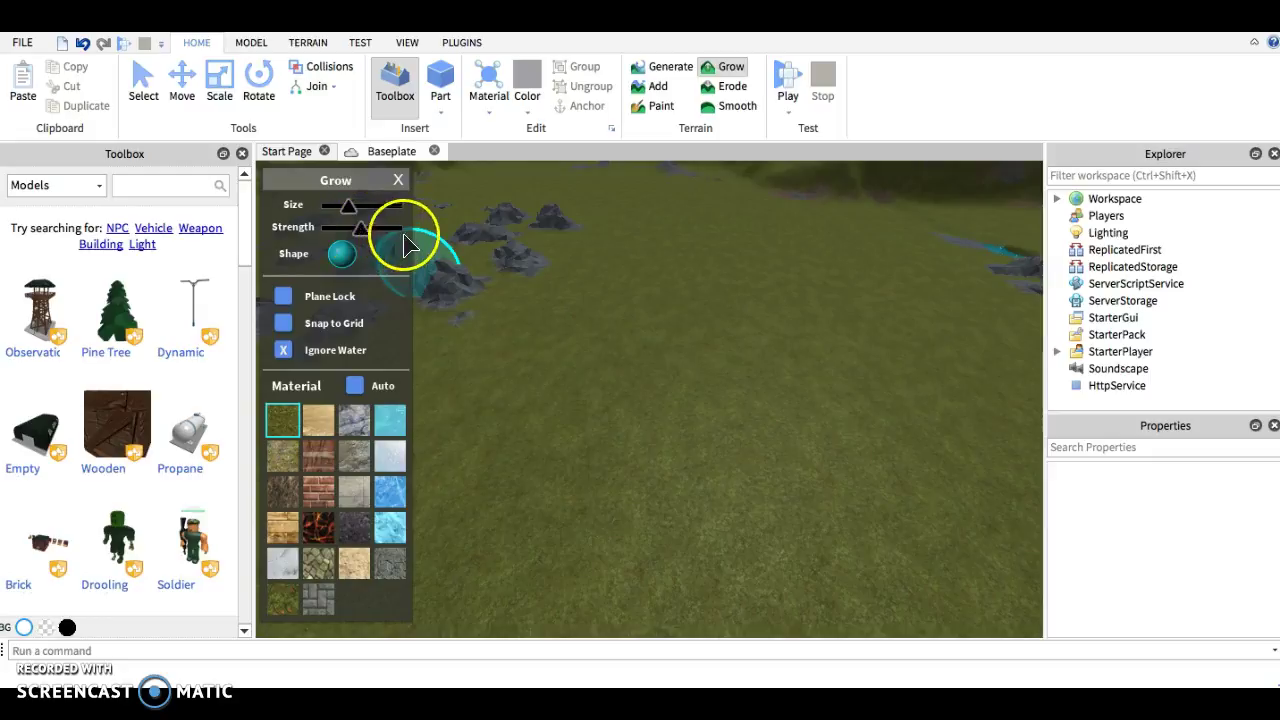
{"action": "left_click_drag", "start_coordinate": [378, 212], "coordinate": [343, 214]}
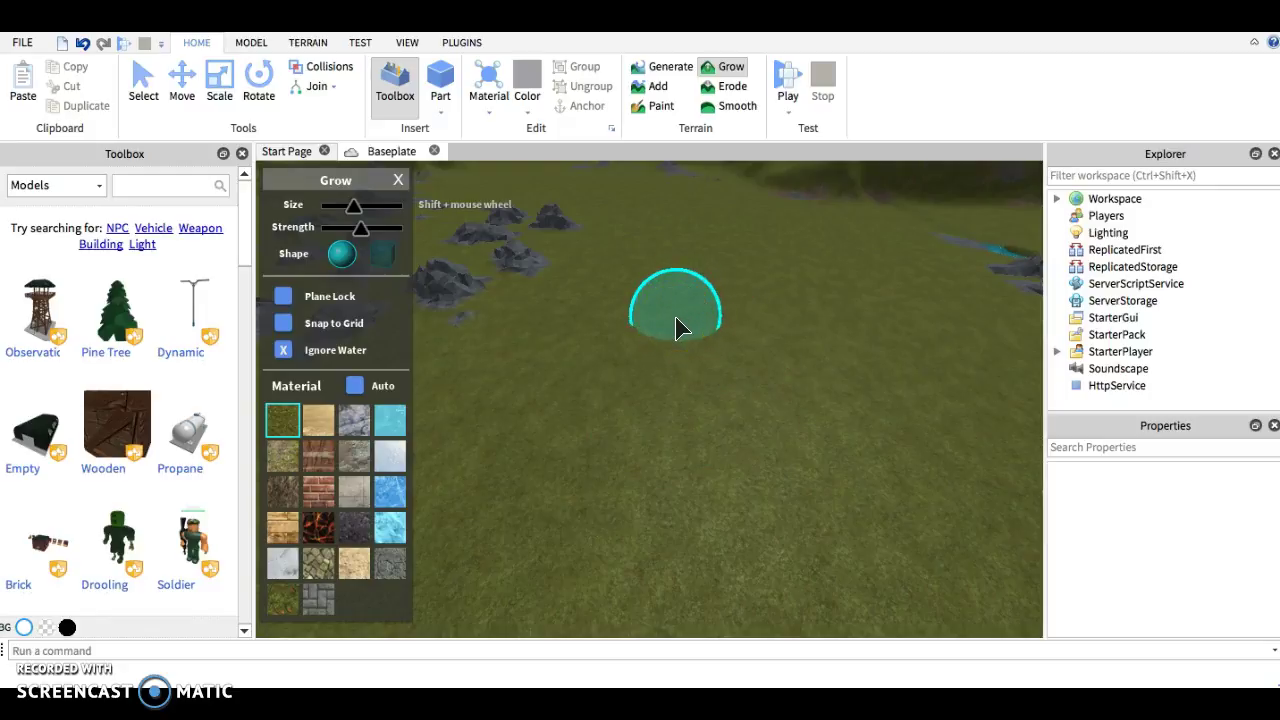
{"action": "mouse_move", "coordinate": [676, 328]}
{"action": "left_mouse_down"}
{"action": "mouse_move", "coordinate": [686, 392]}
{"action": "mouse_move", "coordinate": [643, 380]}
{"action": "left_mouse_up"}
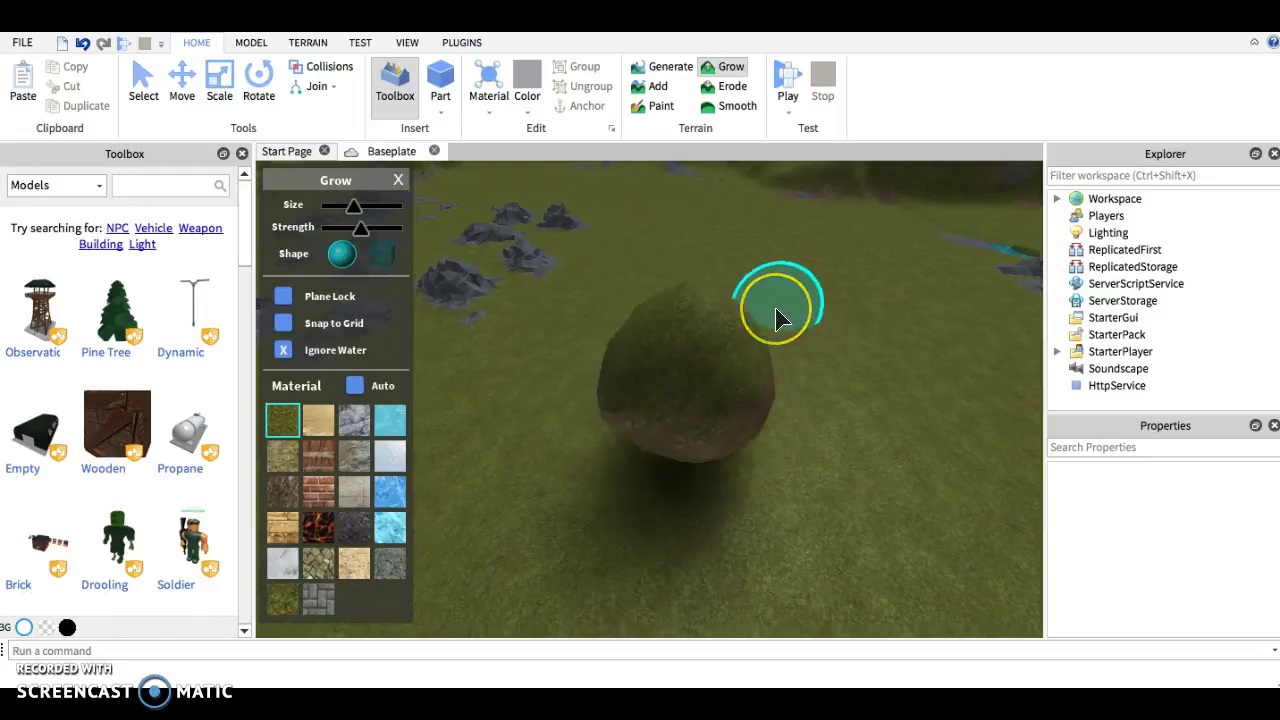
{"action": "key", "text": "a"}
{"action": "right_click_drag", "start_coordinate": [779, 319], "coordinate": [790, 407]}
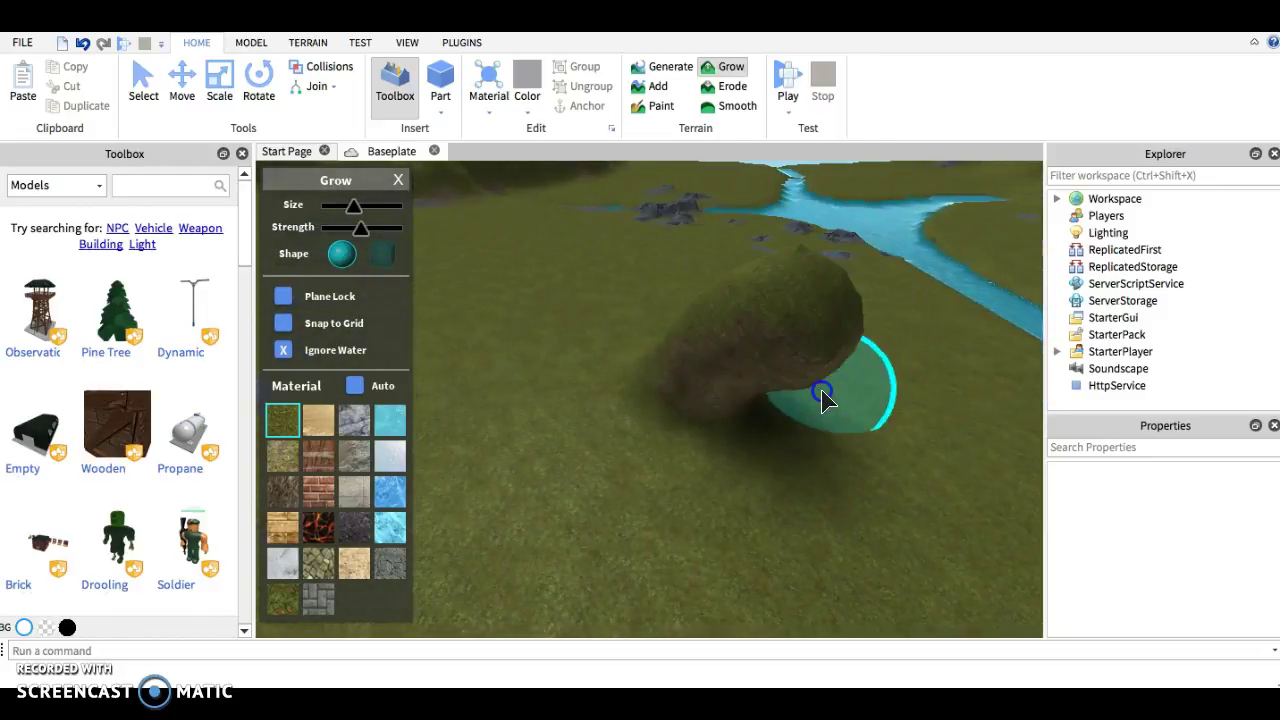
- Add a bulge to the mound, with the river running across the top
{"action": "left_click_drag", "start_coordinate": [790, 407], "coordinate": [800, 432]}
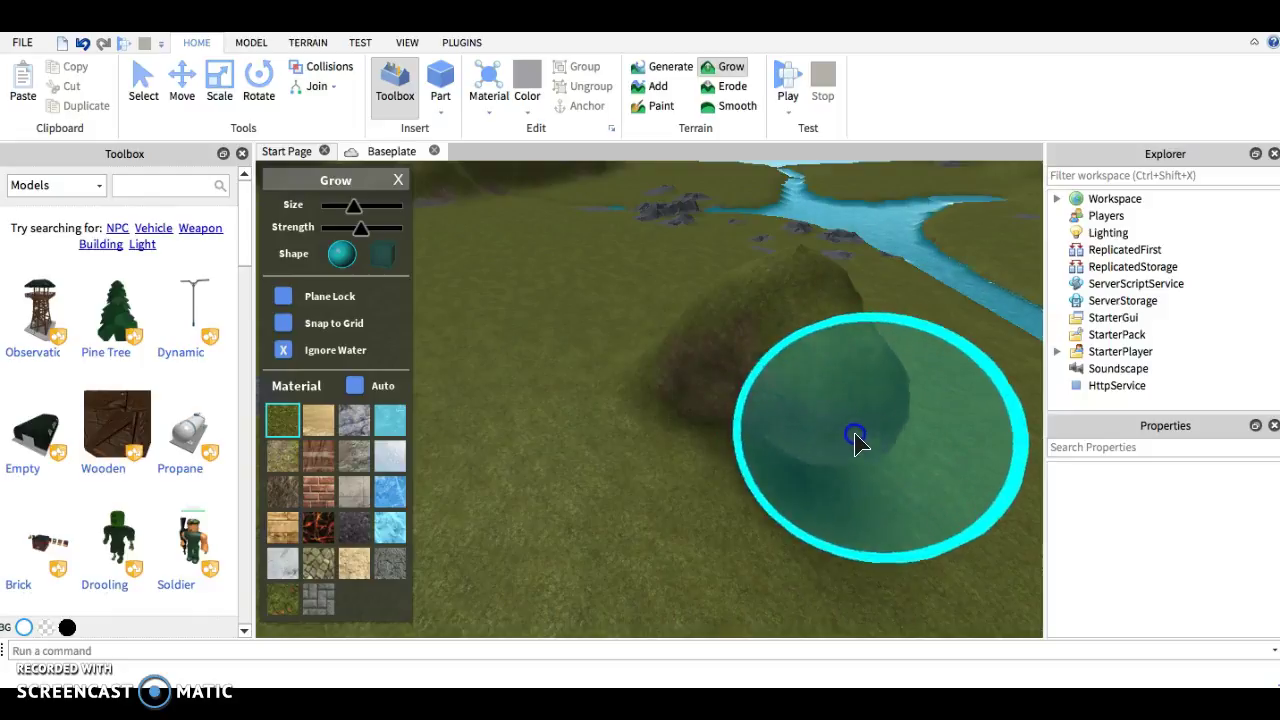
{"action": "key", "text": "a"}
{"action": "left_click_drag", "start_coordinate": [880, 491], "coordinate": [910, 487]}
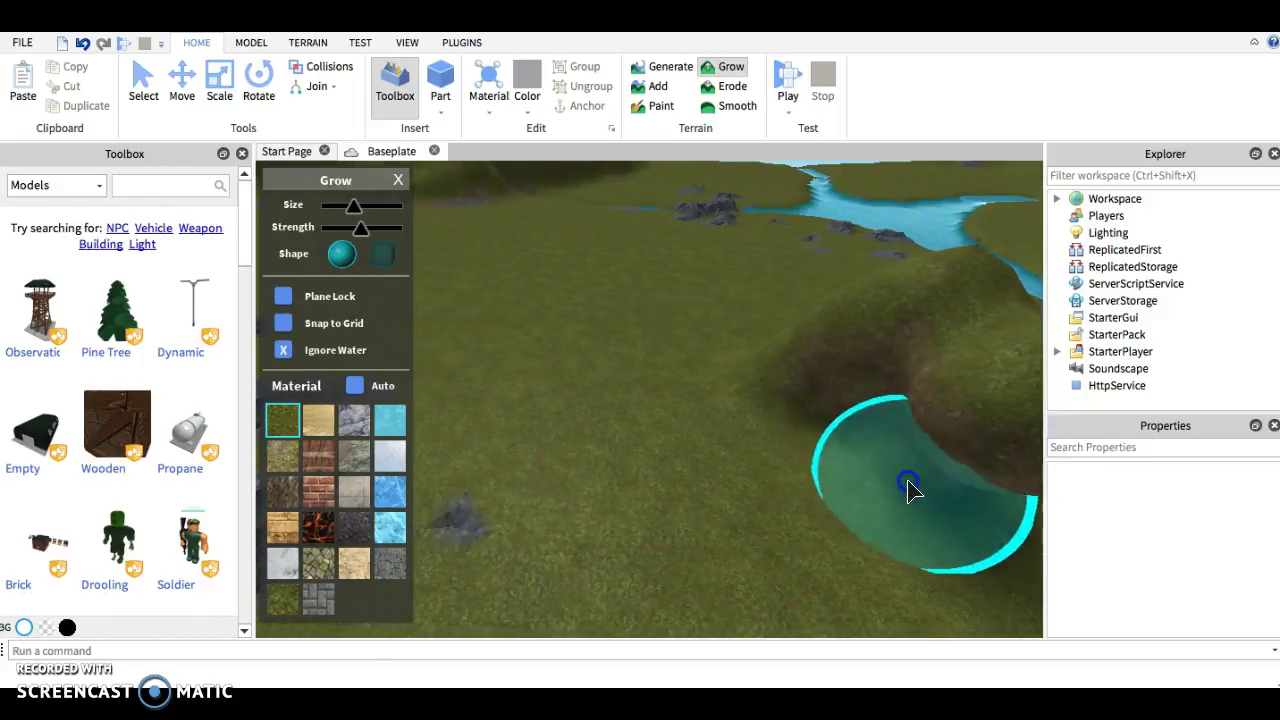
{"action": "key", "text": "w"}
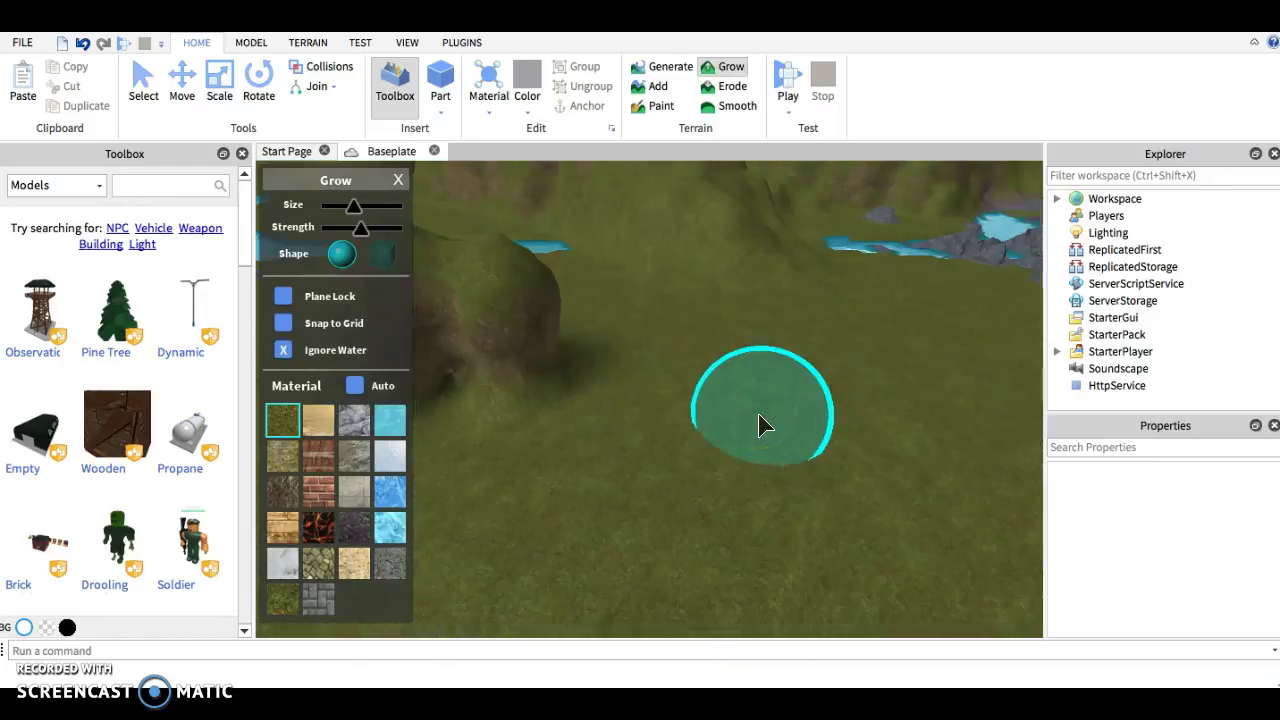
{"action": "key", "text": "a"}
{"action": "left_click_drag", "start_coordinate": [734, 209], "coordinate": [726, 80]}
- Erode the mound's top and lower slopes into a low, gentle rise
{"action": "left_click", "coordinate": [722, 88]}
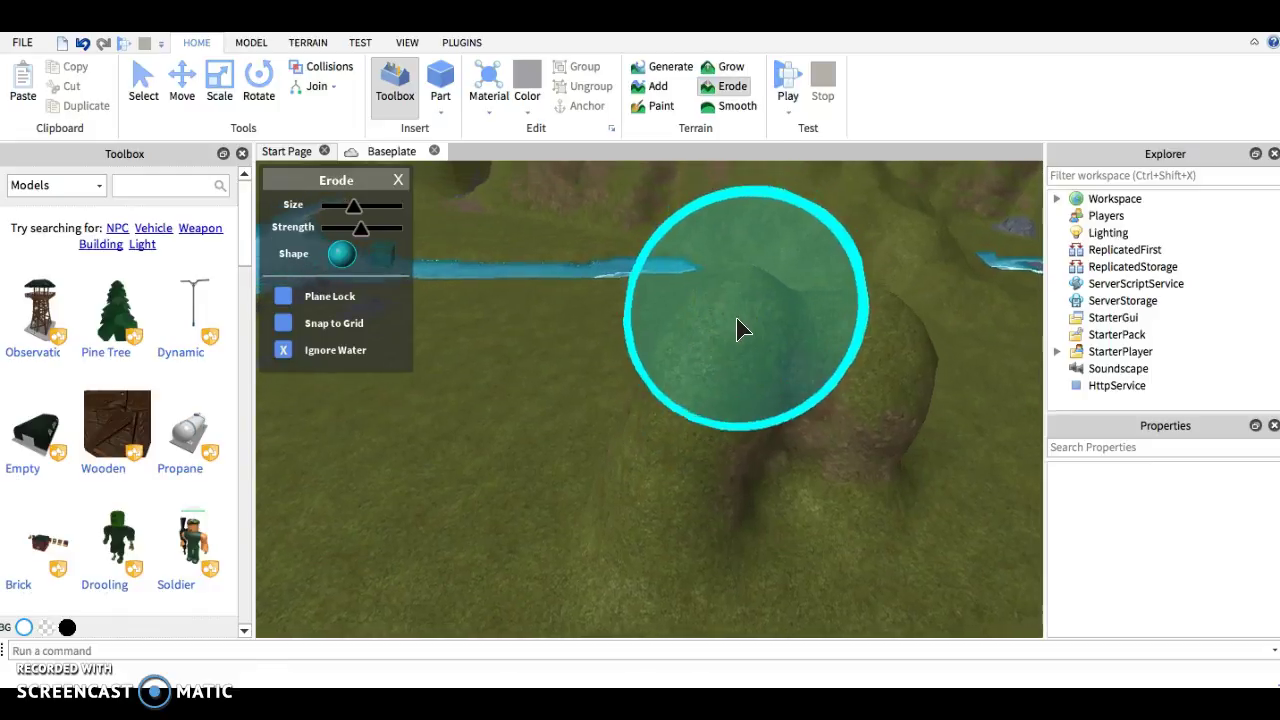
{"action": "mouse_move", "coordinate": [677, 340]}
{"action": "left_mouse_down"}
{"action": "mouse_move", "coordinate": [660, 332]}
{"action": "mouse_move", "coordinate": [741, 372]}
{"action": "mouse_move", "coordinate": [626, 451]}
{"action": "left_mouse_up"}
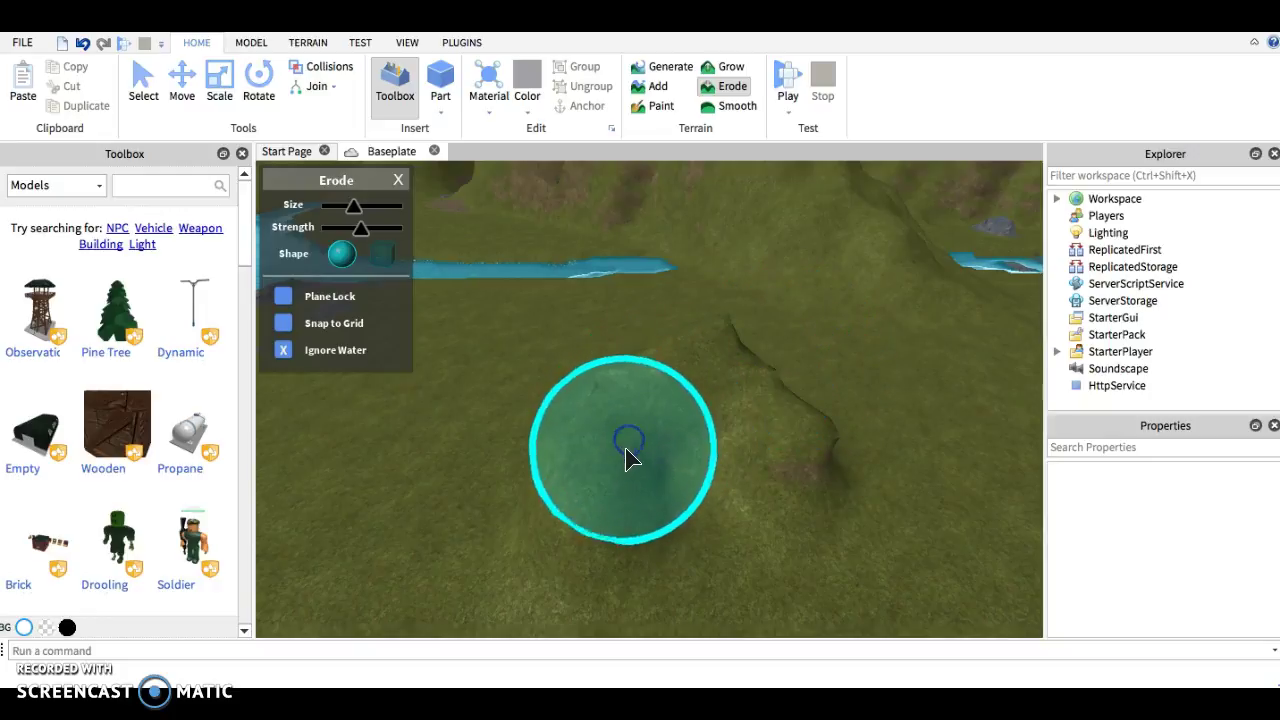
{"action": "left_click", "coordinate": [723, 366]}
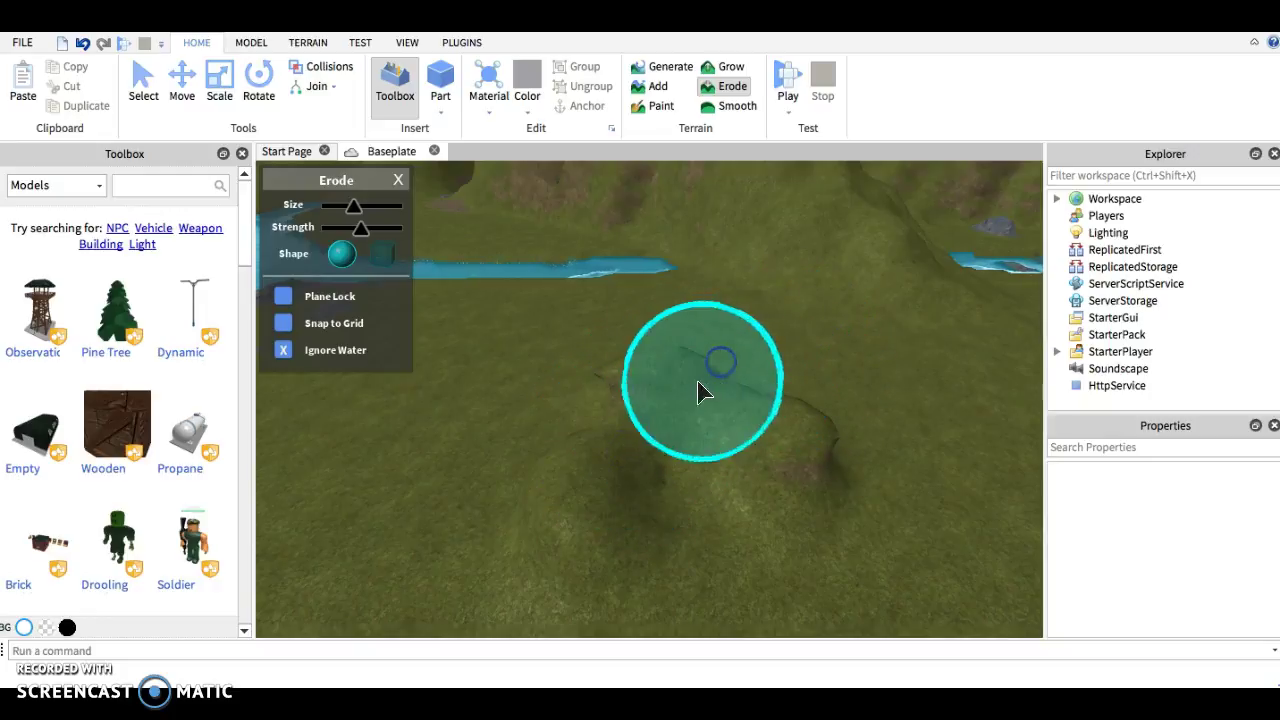
{"action": "left_click", "coordinate": [677, 374]}
{"action": "left_click", "coordinate": [760, 432]}
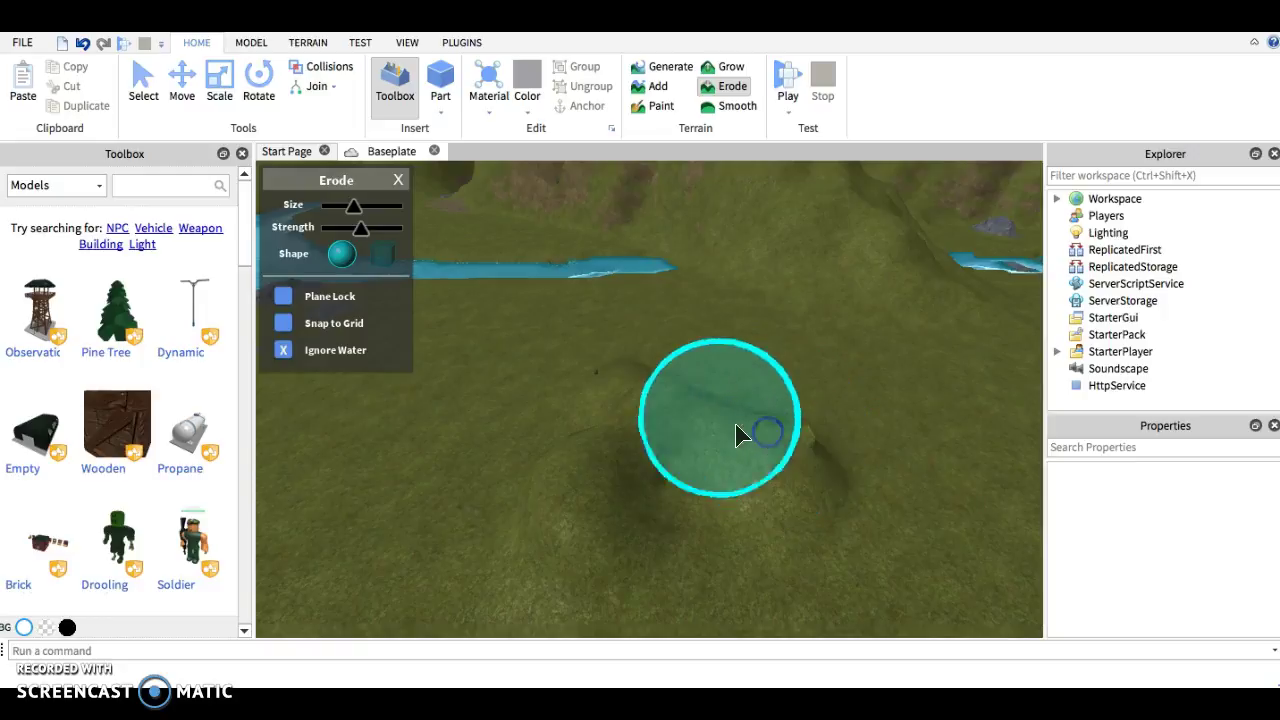
{"action": "left_click", "coordinate": [594, 489]}
{"action": "left_click", "coordinate": [643, 410]}
{"action": "left_click", "coordinate": [641, 76]}
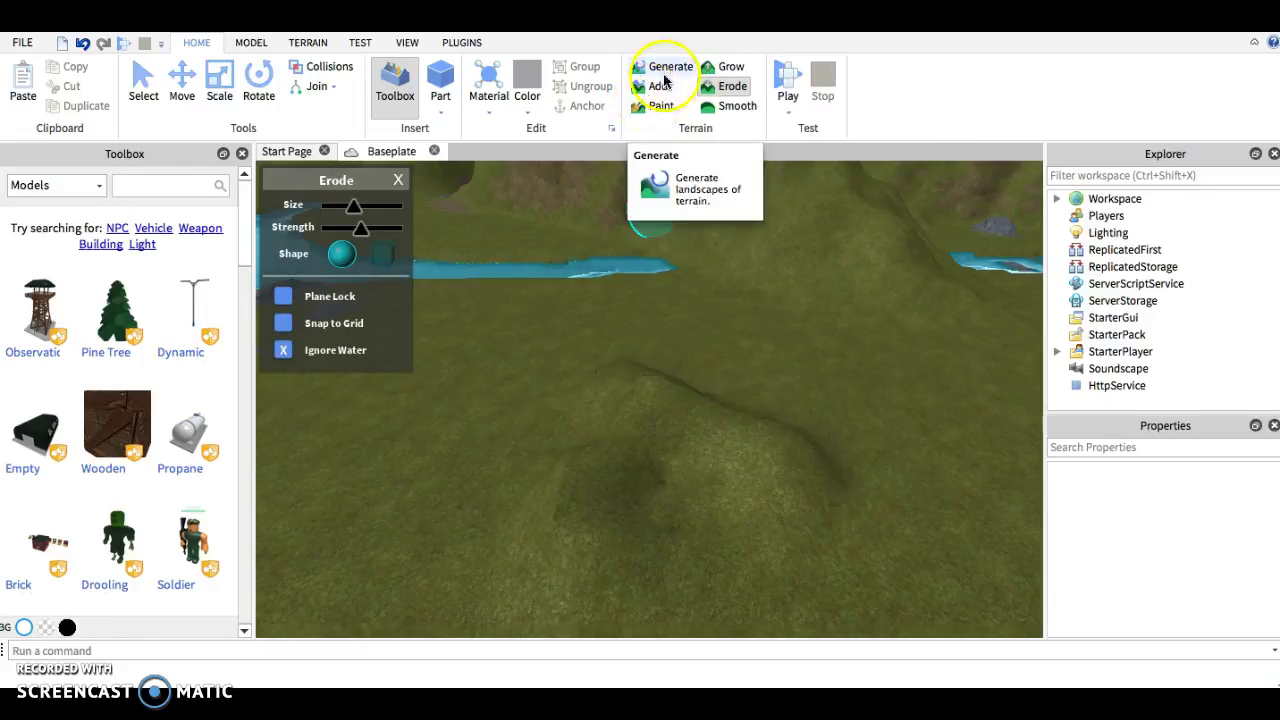
- Add new terrain beside the river and extend the hill to the right
{"action": "left_click", "coordinate": [650, 88]}
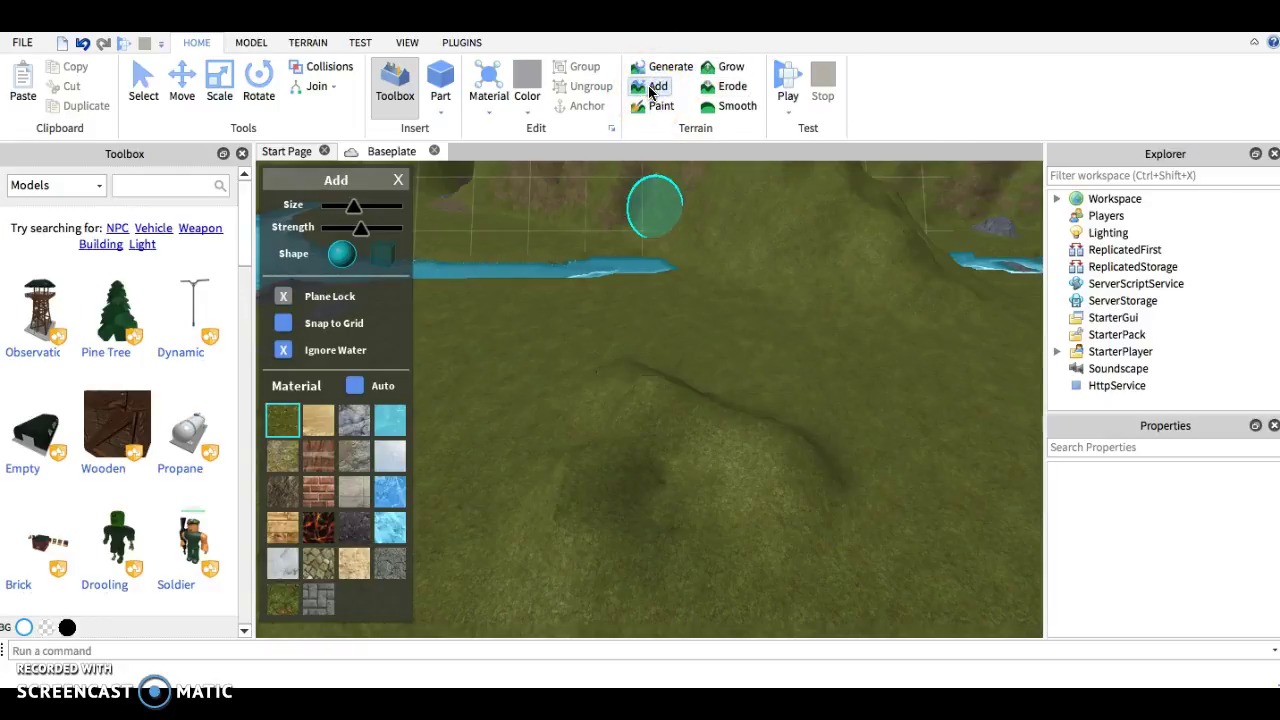
{"action": "mouse_move", "coordinate": [608, 349]}
{"action": "left_mouse_down"}
{"action": "mouse_move", "coordinate": [594, 418]}
{"action": "mouse_move", "coordinate": [640, 443]}
{"action": "mouse_move", "coordinate": [690, 437]}
{"action": "left_mouse_up"}
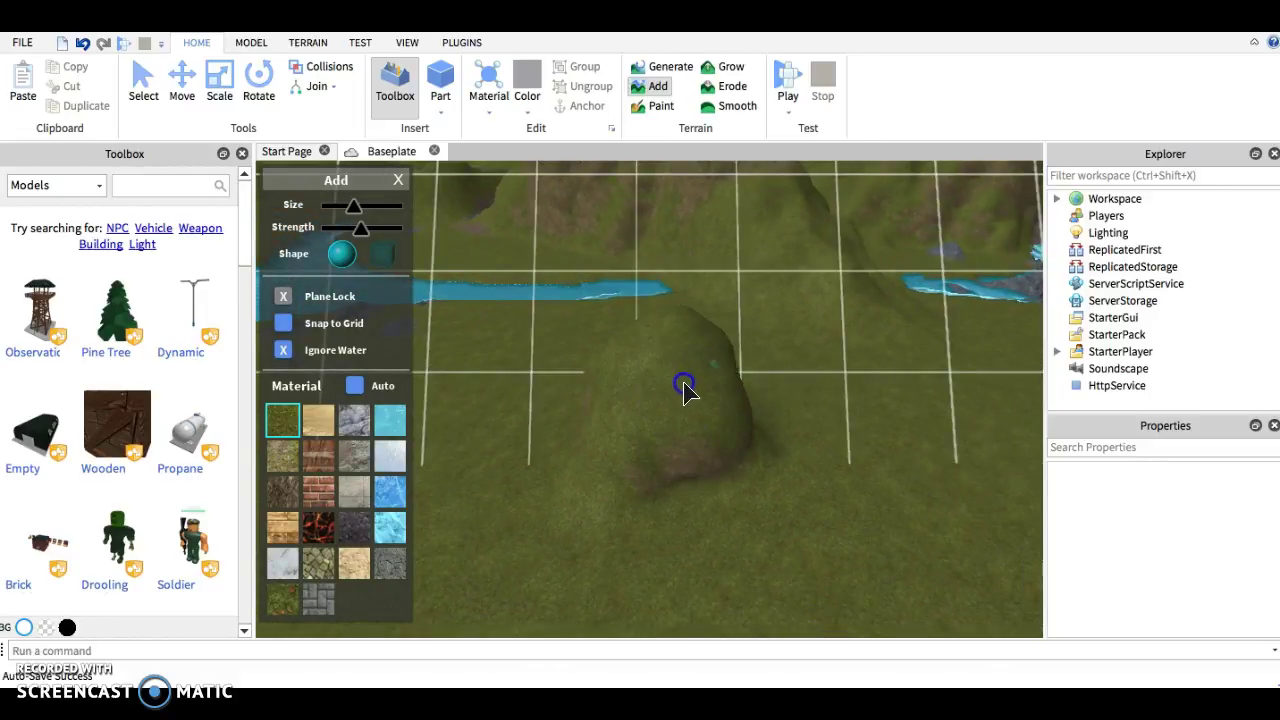
{"action": "key", "text": "a"}
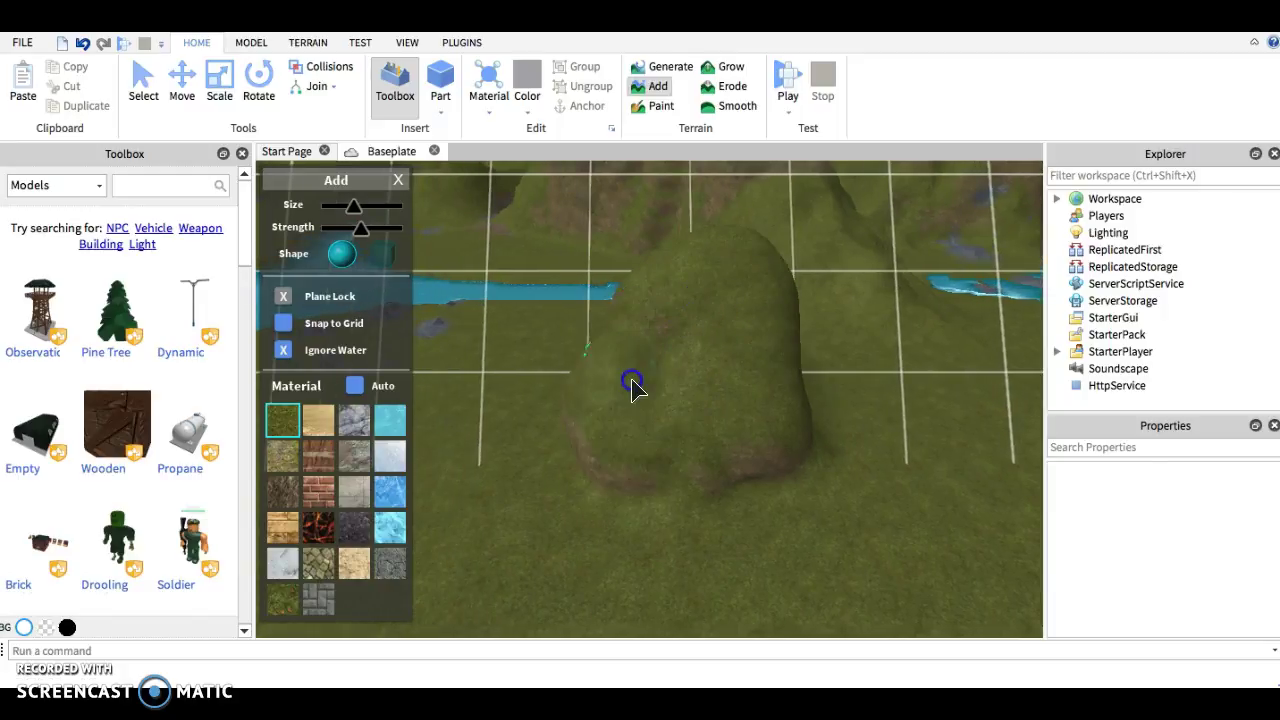
{"action": "left_click_drag", "start_coordinate": [757, 447], "coordinate": [808, 445]}
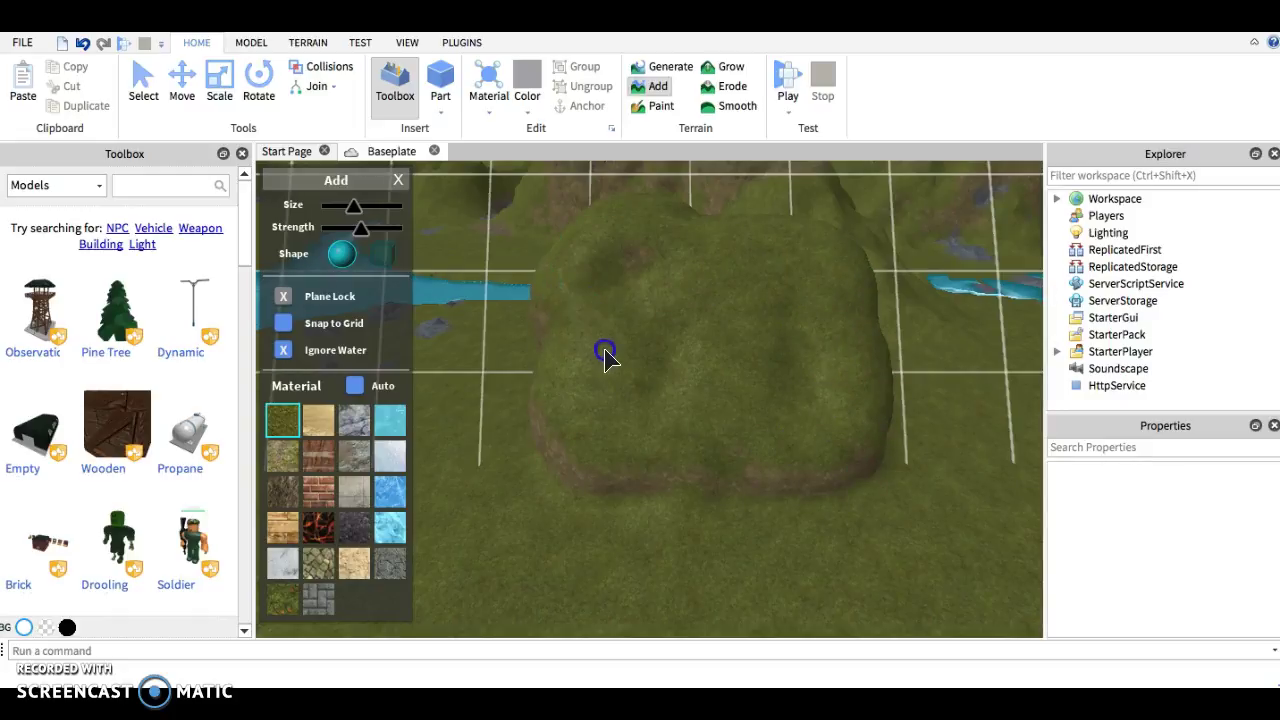
{"action": "right_click_drag", "start_coordinate": [608, 360], "coordinate": [614, 364]}
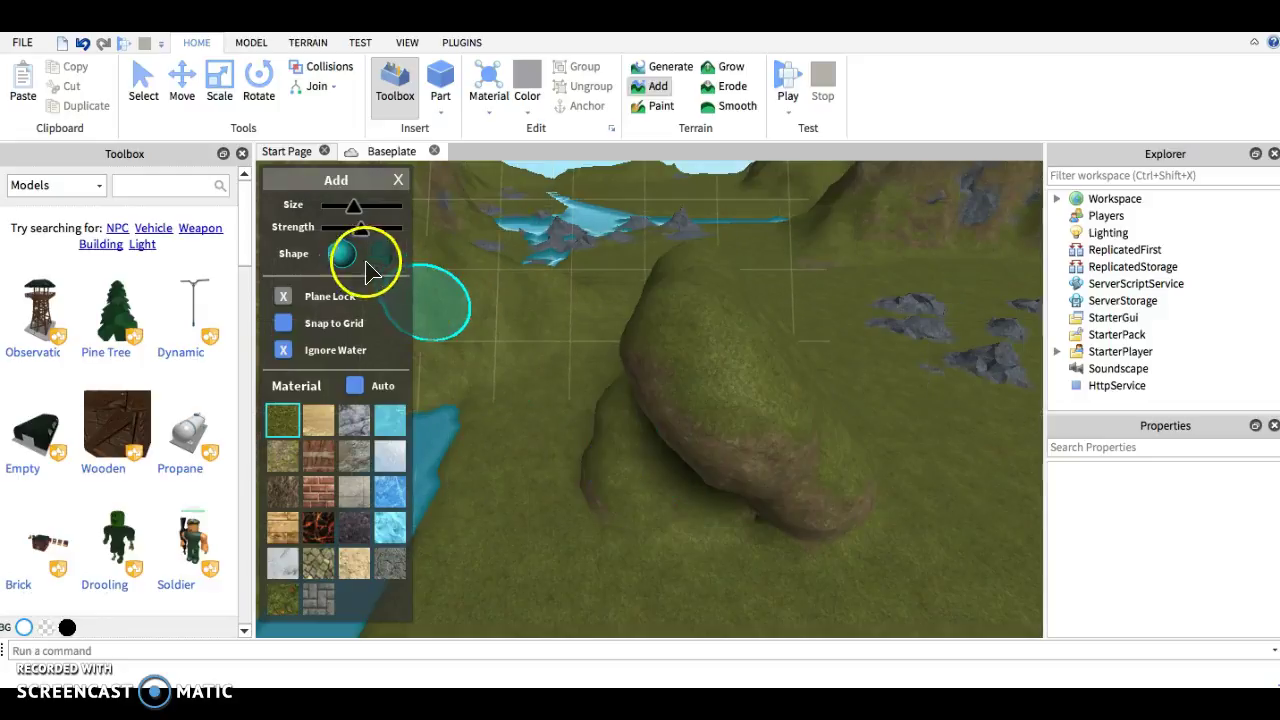
- Enable Snap to Grid and build the hill's stepped lower slope outward
{"action": "left_click_drag", "start_coordinate": [422, 325], "coordinate": [398, 340]}
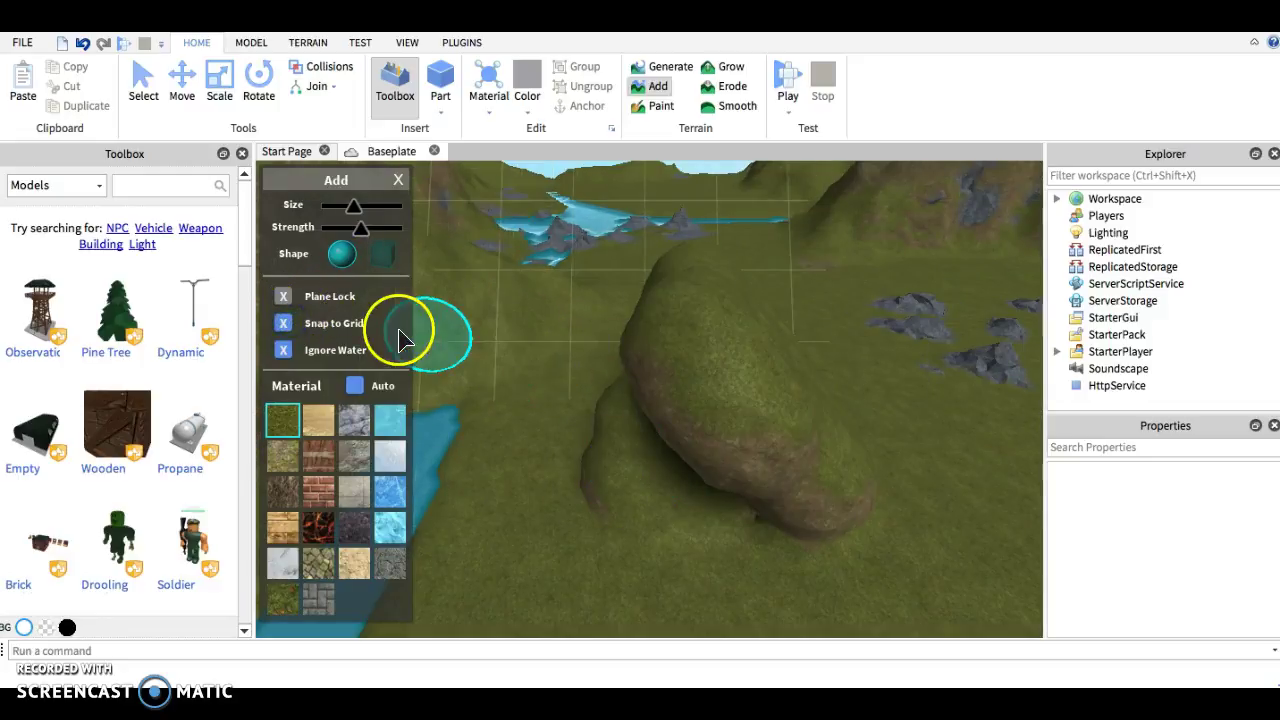
{"action": "mouse_move", "coordinate": [643, 409]}
{"action": "left_mouse_down"}
{"action": "mouse_move", "coordinate": [630, 435]}
{"action": "mouse_move", "coordinate": [614, 357]}
{"action": "mouse_move", "coordinate": [640, 455]}
{"action": "mouse_move", "coordinate": [648, 432]}
{"action": "left_mouse_up"}
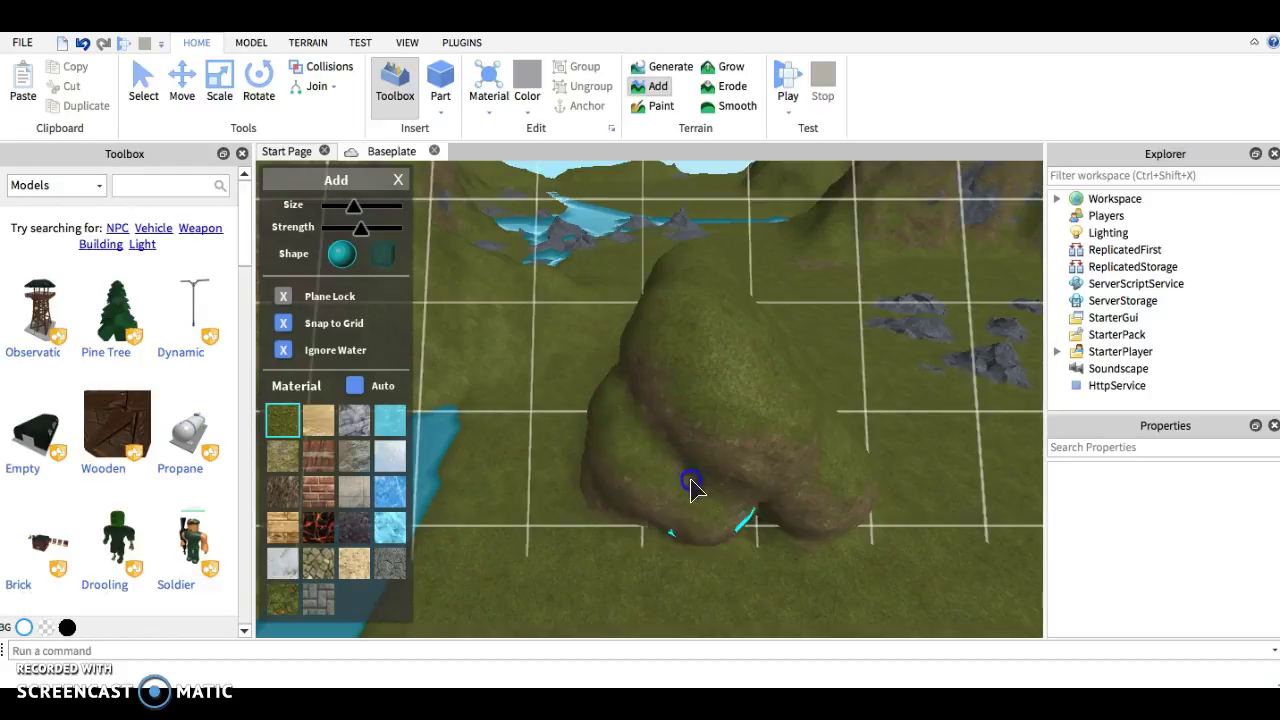
{"action": "left_click_drag", "start_coordinate": [683, 487], "coordinate": [722, 483]}
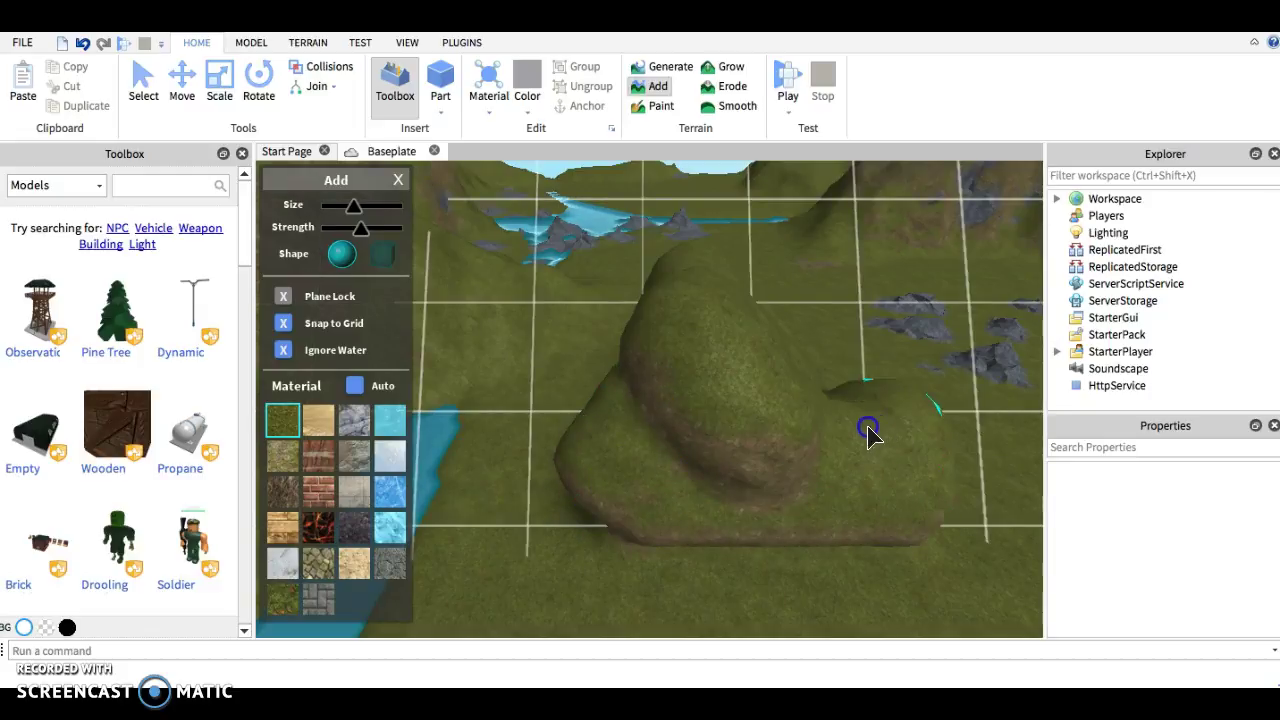
{"action": "left_click", "coordinate": [380, 262]}
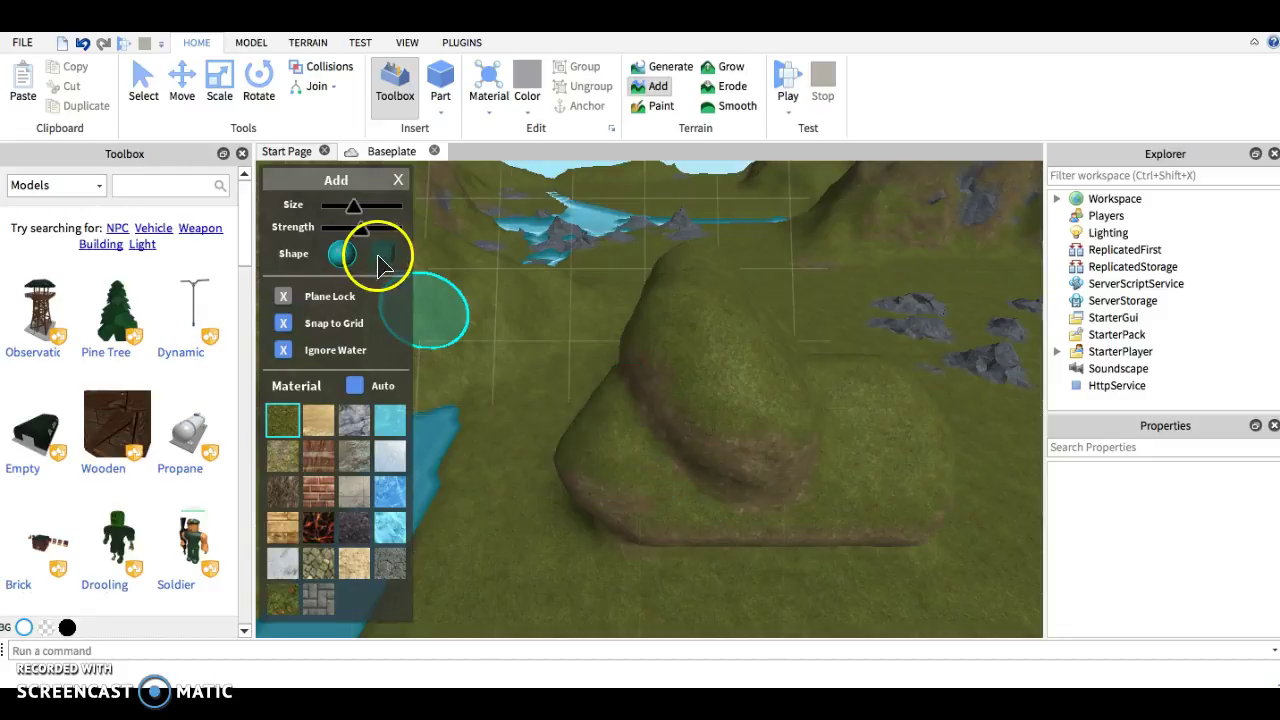
- Close the Add panel and smooth the hill's stepped slope and top
{"action": "left_click", "coordinate": [398, 183]}
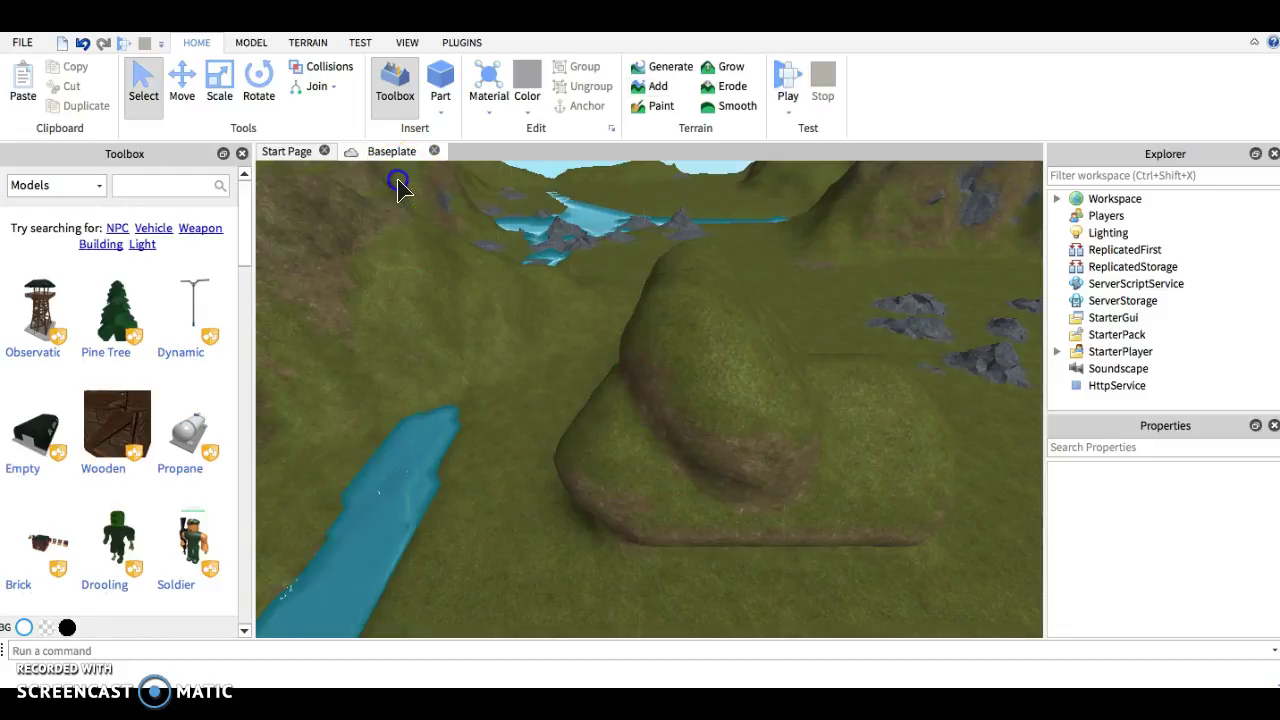
{"action": "left_click", "coordinate": [717, 110]}
{"action": "left_click", "coordinate": [731, 345]}
{"action": "mouse_move", "coordinate": [755, 403]}
{"action": "left_mouse_down"}
{"action": "mouse_move", "coordinate": [720, 300]}
{"action": "mouse_move", "coordinate": [703, 300]}
{"action": "mouse_move", "coordinate": [714, 263]}
{"action": "left_mouse_up"}
{"action": "mouse_move", "coordinate": [714, 263]}
{"action": "right_mouse_down"}
{"action": "mouse_move", "coordinate": [726, 209]}
{"action": "mouse_move", "coordinate": [778, 375]}
{"action": "mouse_move", "coordinate": [726, 434]}
{"action": "mouse_move", "coordinate": [609, 400]}
{"action": "mouse_move", "coordinate": [453, 430]}
{"action": "mouse_move", "coordinate": [586, 320]}
{"action": "mouse_move", "coordinate": [603, 325]}
{"action": "mouse_move", "coordinate": [629, 286]}
{"action": "right_mouse_up"}
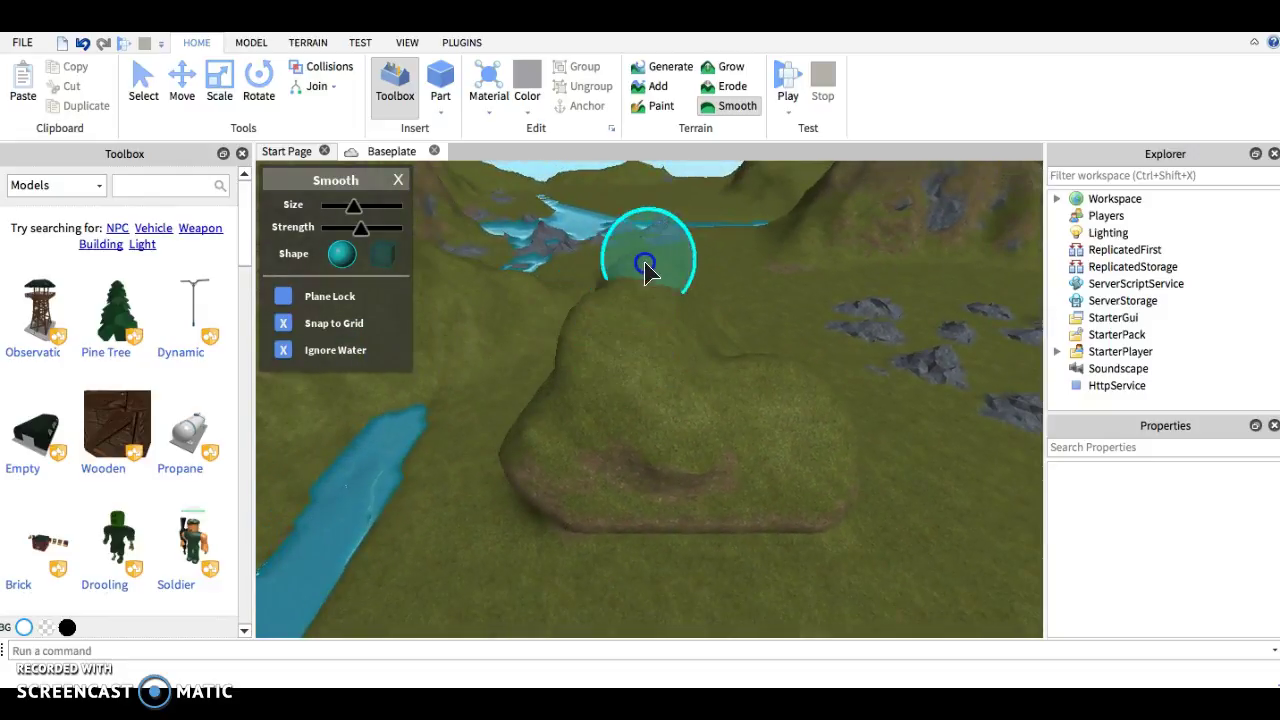
{"action": "left_click", "coordinate": [660, 165]}
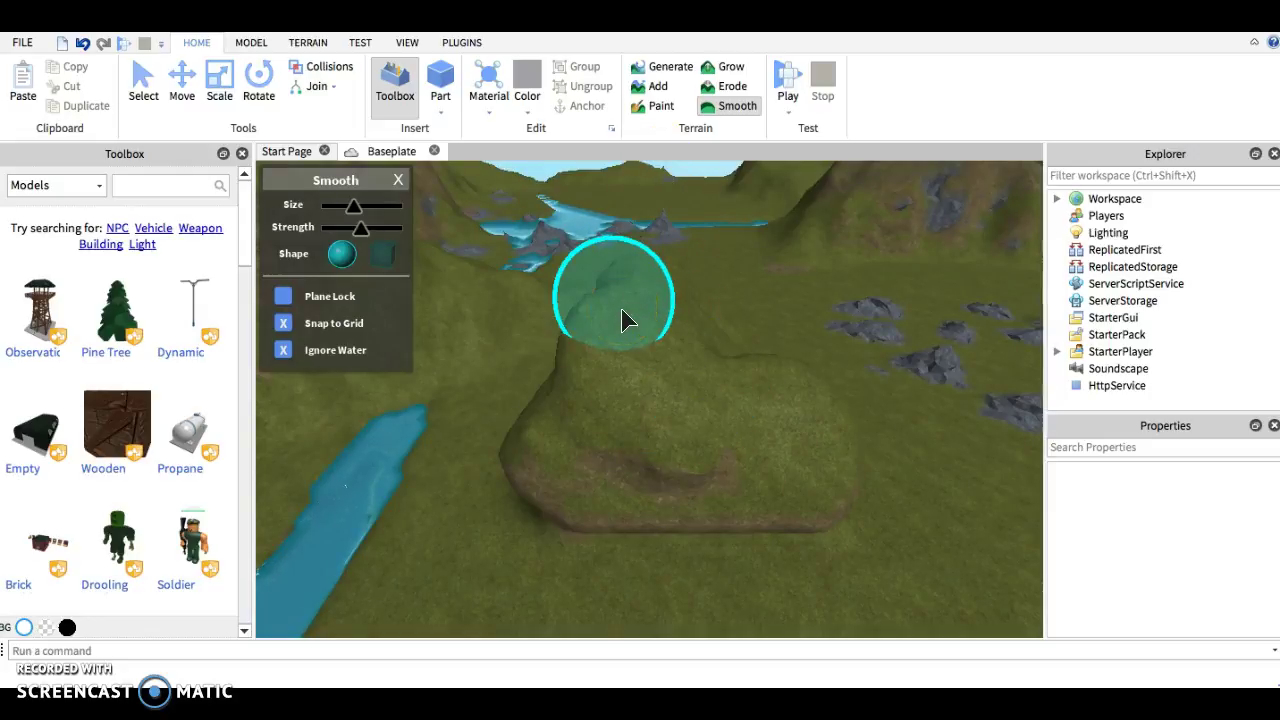
- Paint Rock material across the grassy hill
{"action": "left_click", "coordinate": [655, 150]}
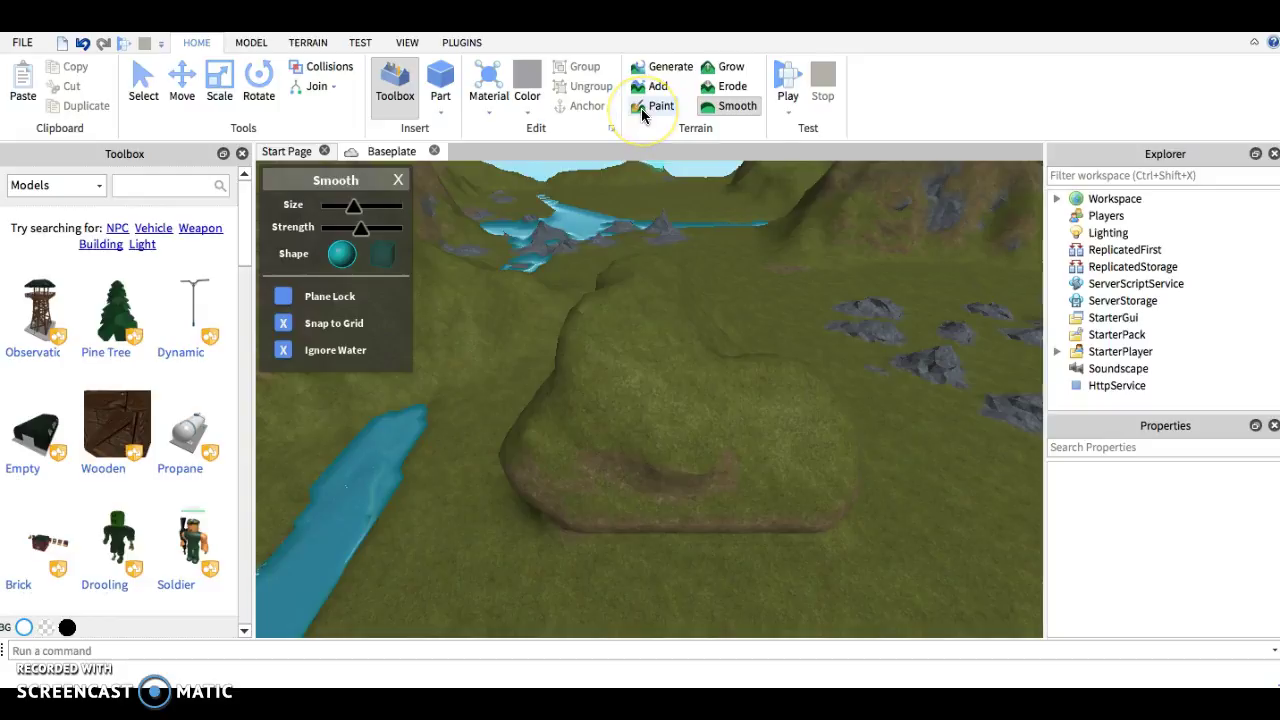
{"action": "left_click", "coordinate": [641, 108]}
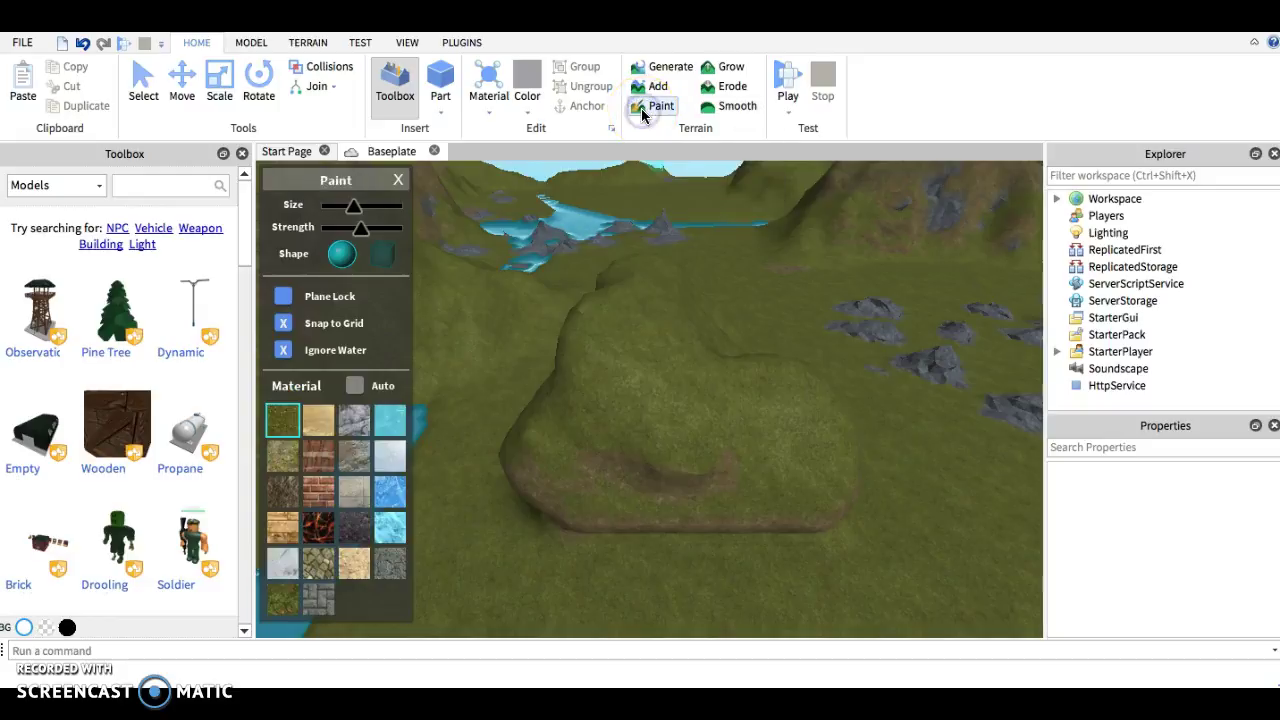
{"action": "left_click", "coordinate": [366, 435]}
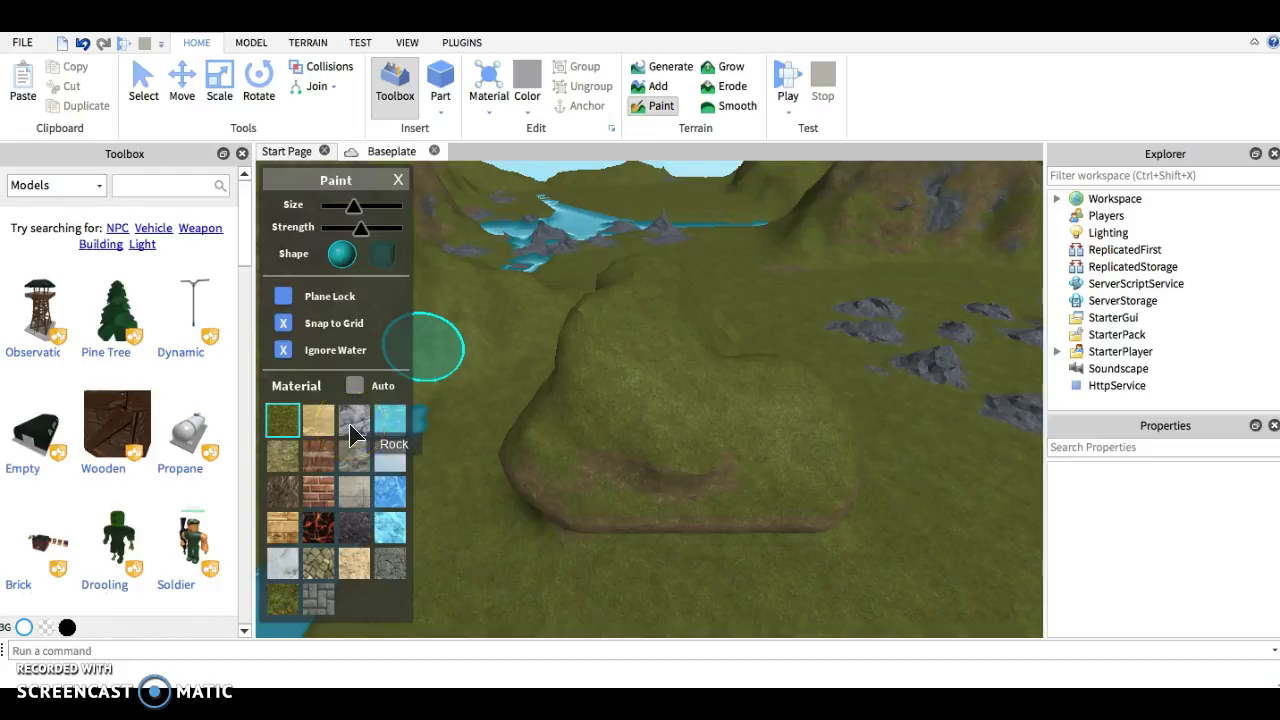
{"action": "left_click_drag", "start_coordinate": [663, 309], "coordinate": [607, 357]}
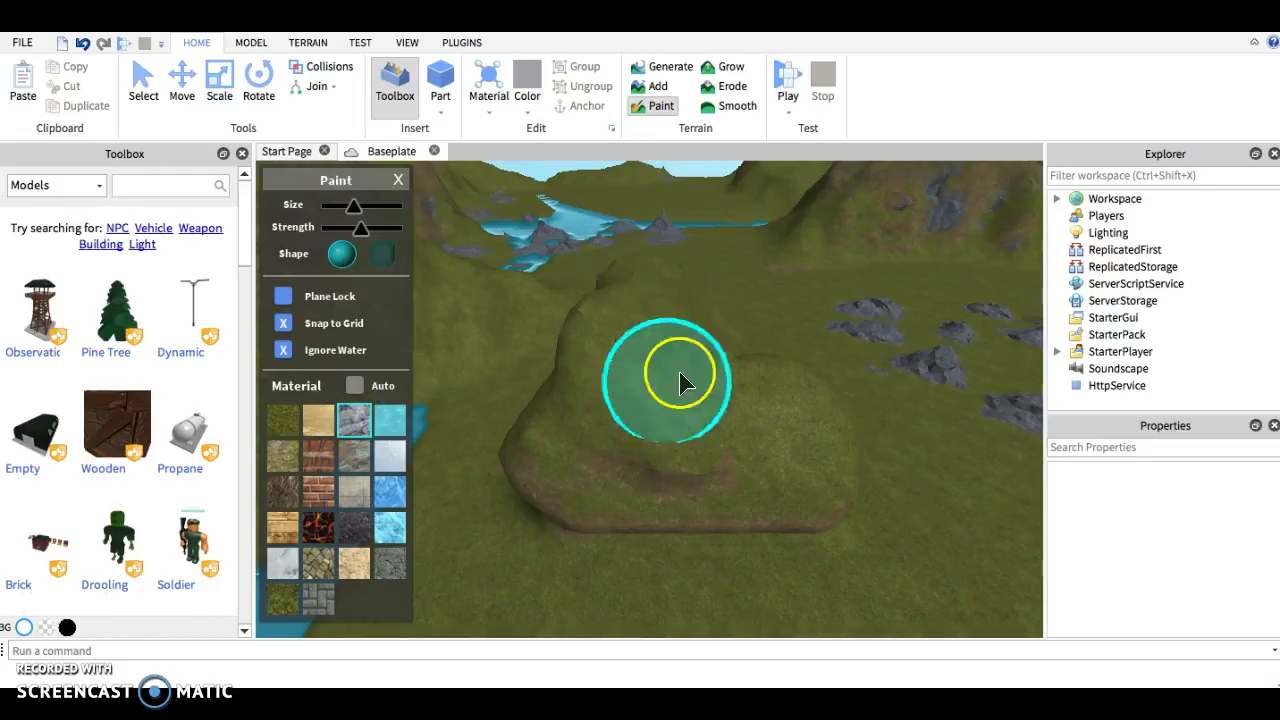
{"action": "right_click_drag", "start_coordinate": [686, 229], "coordinate": [689, 270]}
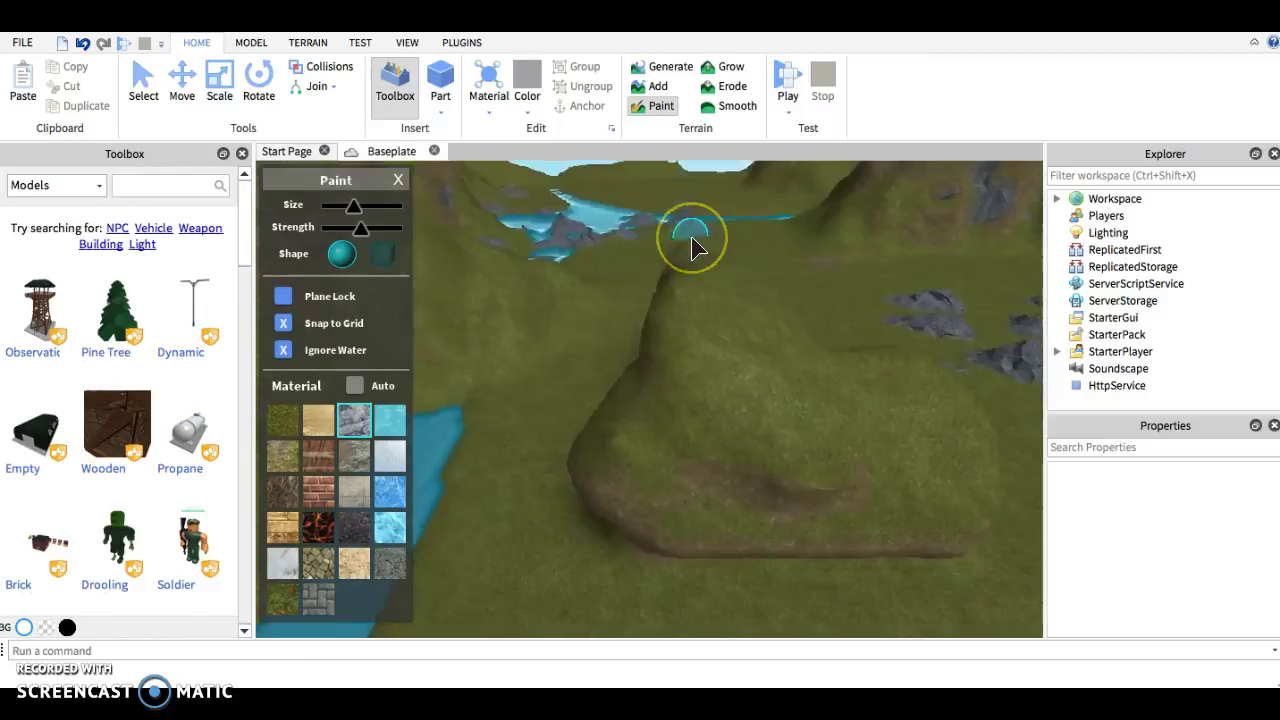
{"action": "left_click_drag", "start_coordinate": [654, 466], "coordinate": [634, 395]}
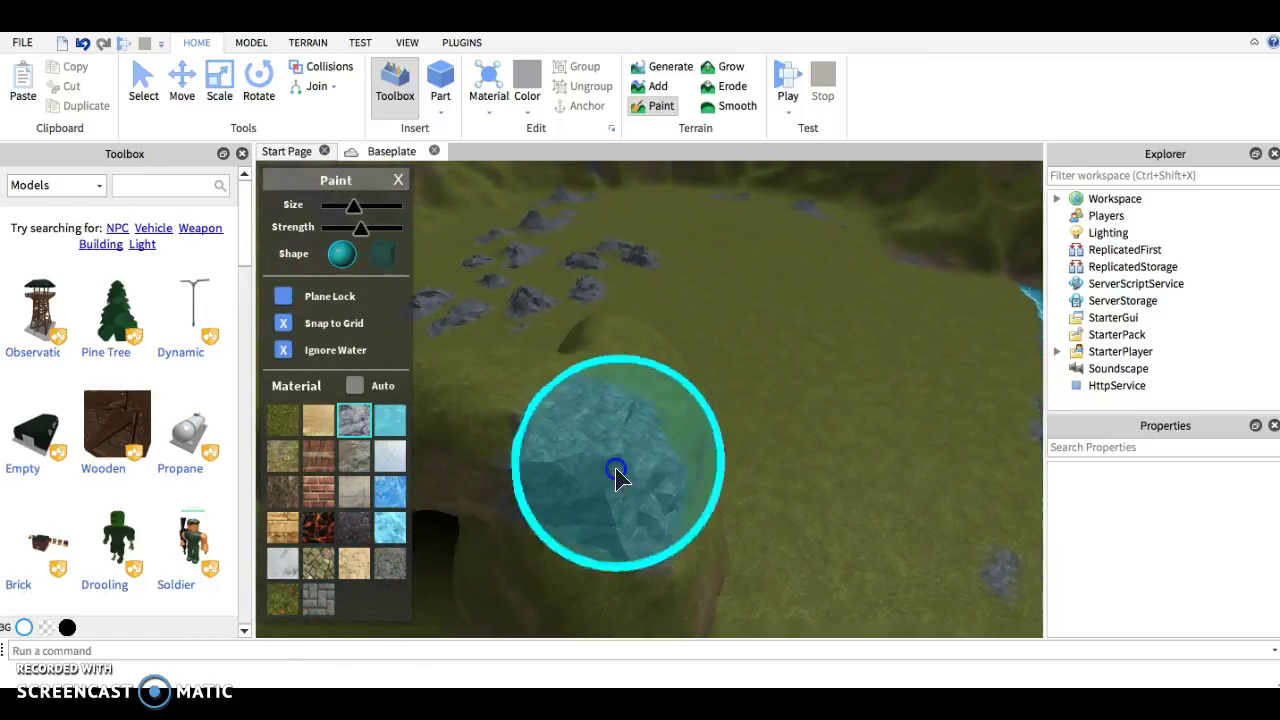
- Paint rock into the cave opening, then pick the Brick material
{"action": "right_click_drag", "start_coordinate": [634, 395], "coordinate": [697, 540]}
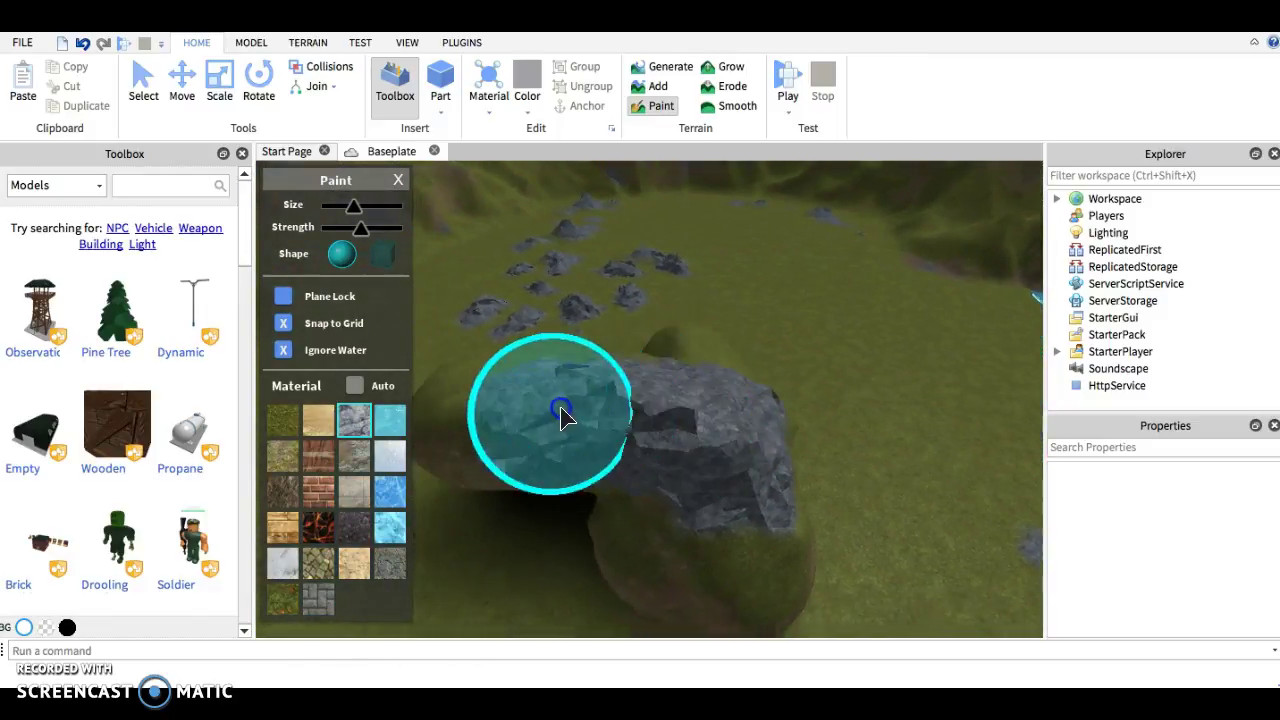
{"action": "mouse_move", "coordinate": [697, 540]}
{"action": "left_mouse_down"}
{"action": "mouse_move", "coordinate": [643, 523]}
{"action": "mouse_move", "coordinate": [737, 557]}
{"action": "mouse_move", "coordinate": [729, 443]}
{"action": "mouse_move", "coordinate": [697, 355]}
{"action": "left_mouse_up"}
{"action": "mouse_move", "coordinate": [713, 348]}
{"action": "right_mouse_down"}
{"action": "mouse_move", "coordinate": [711, 403]}
{"action": "mouse_move", "coordinate": [634, 414]}
{"action": "mouse_move", "coordinate": [703, 443]}
{"action": "mouse_move", "coordinate": [843, 391]}
{"action": "mouse_move", "coordinate": [877, 343]}
{"action": "mouse_move", "coordinate": [794, 429]}
{"action": "mouse_move", "coordinate": [828, 362]}
{"action": "mouse_move", "coordinate": [729, 380]}
{"action": "right_mouse_up"}
{"action": "left_click", "coordinate": [318, 497]}
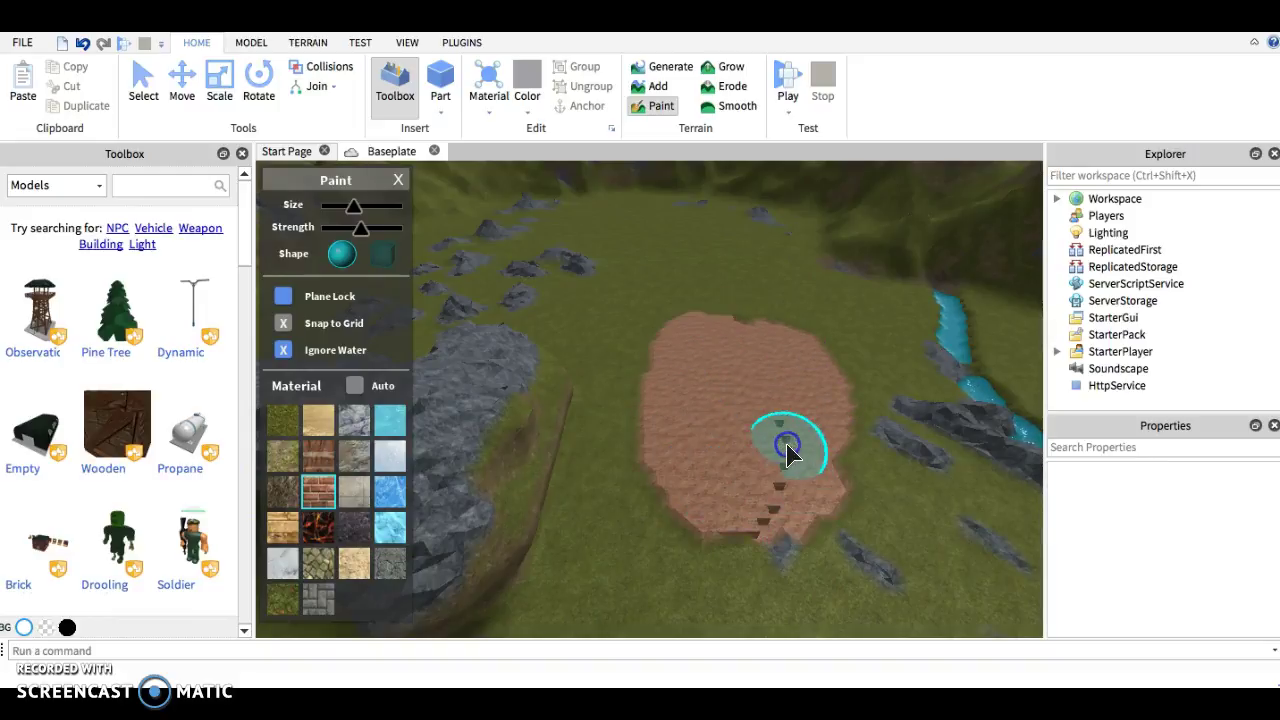
{"action": "left_click", "coordinate": [398, 184]}
{"action": "key", "text": "w"}
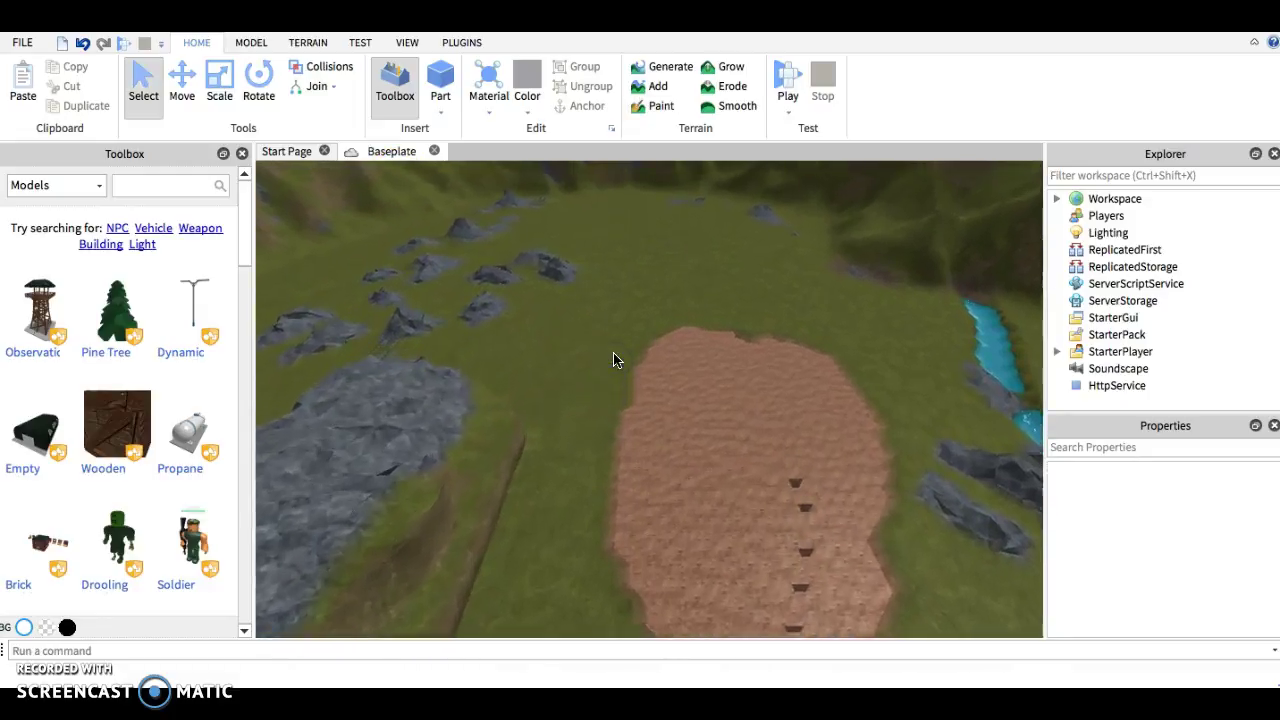
{"action": "right_click_drag", "start_coordinate": [615, 360], "coordinate": [615, 360]}
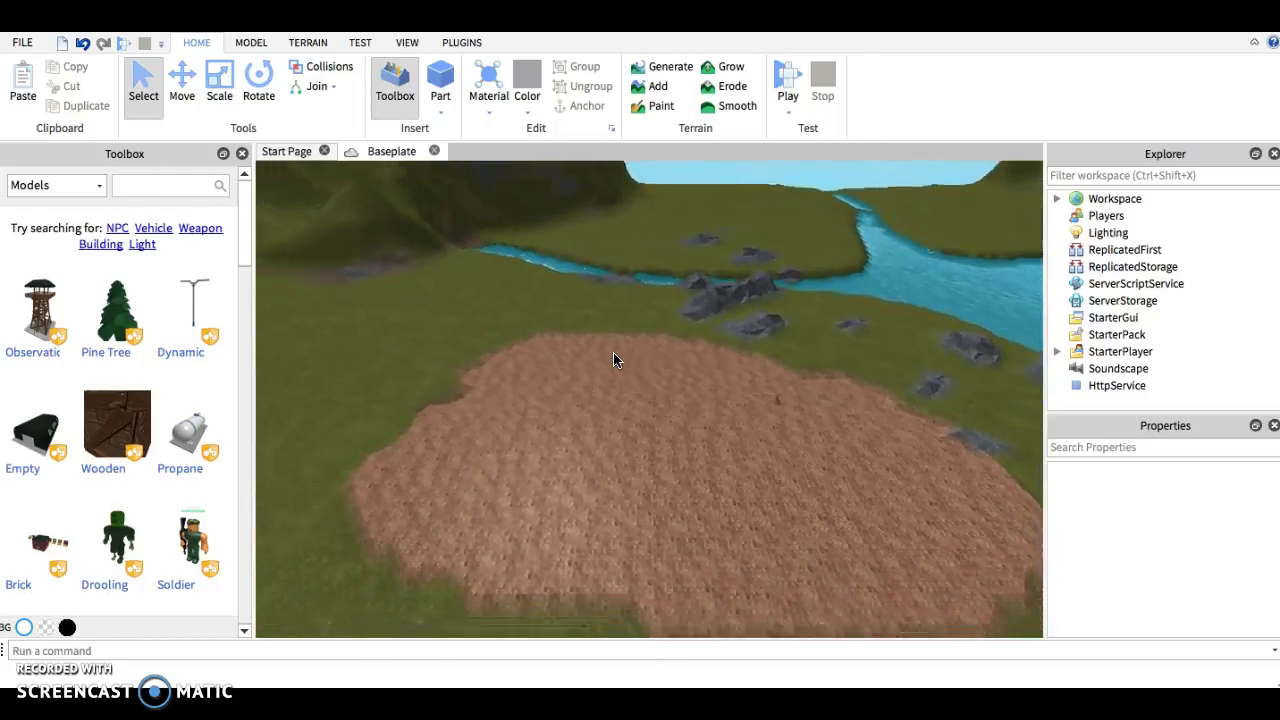
{"action": "key", "text": "d"}
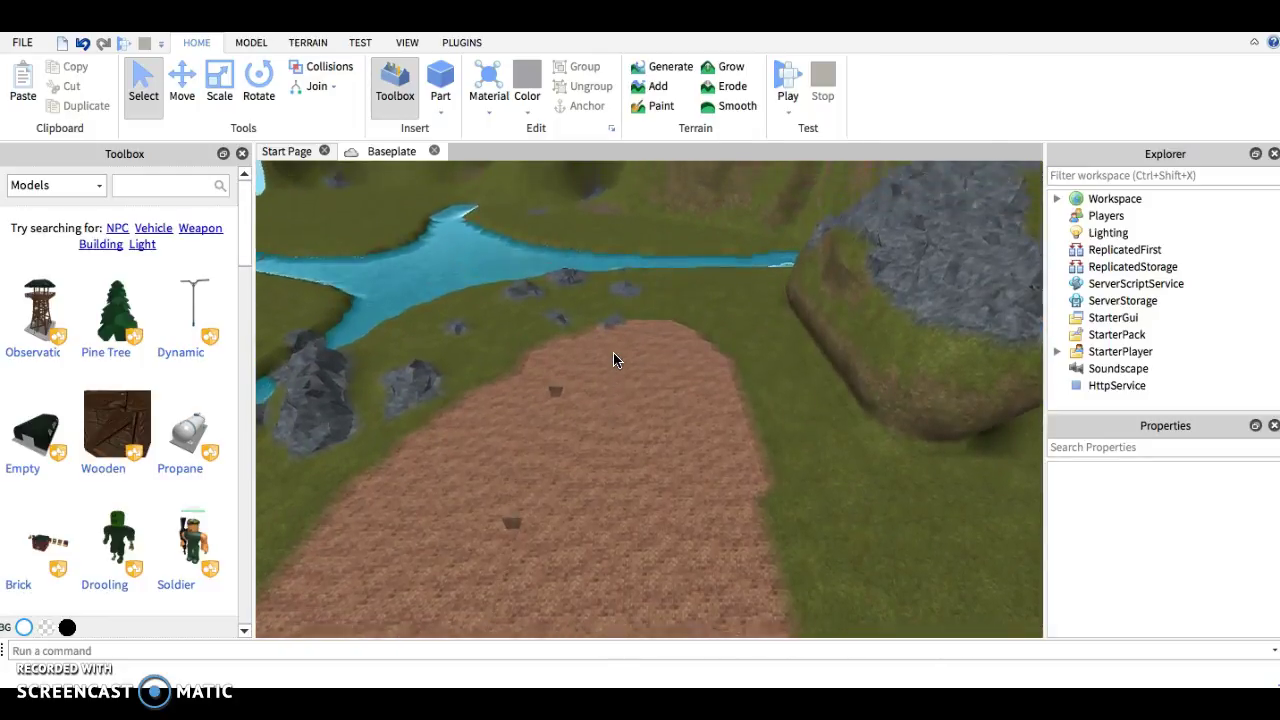
{"action": "right_click_drag", "start_coordinate": [615, 360], "coordinate": [623, 343]}
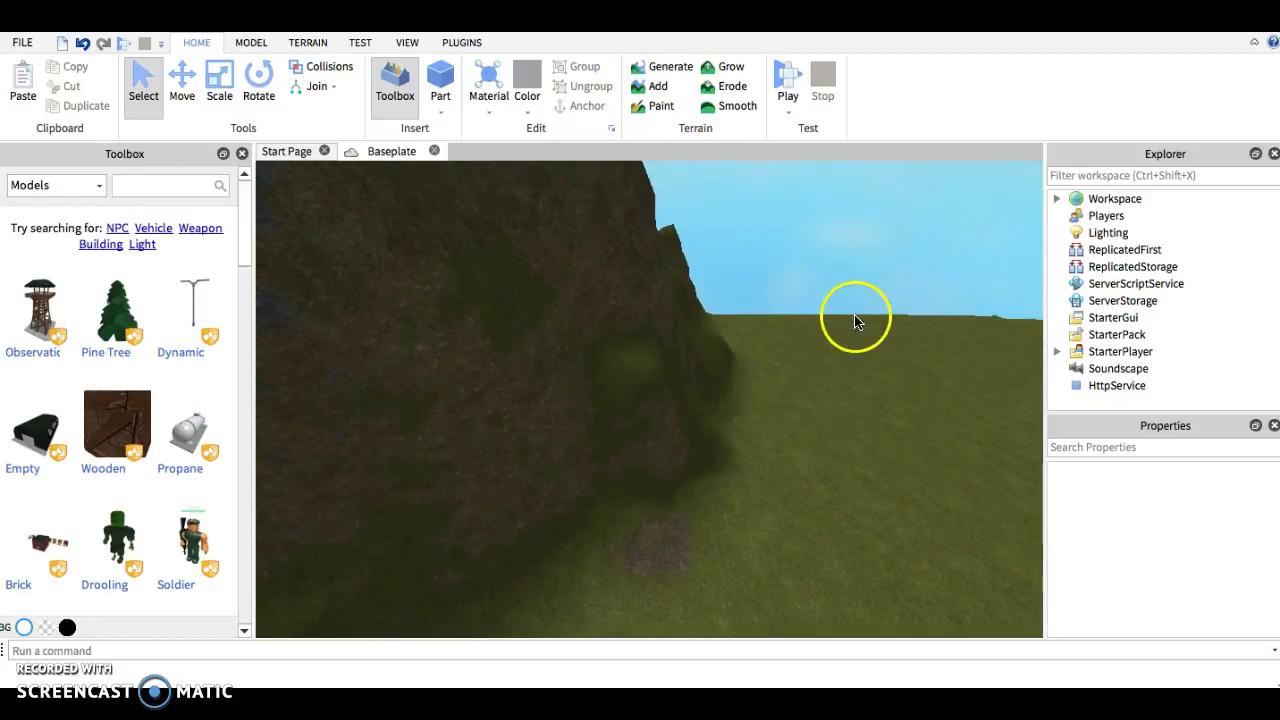
{"action": "right_click_drag", "start_coordinate": [855, 318], "coordinate": [855, 316]}
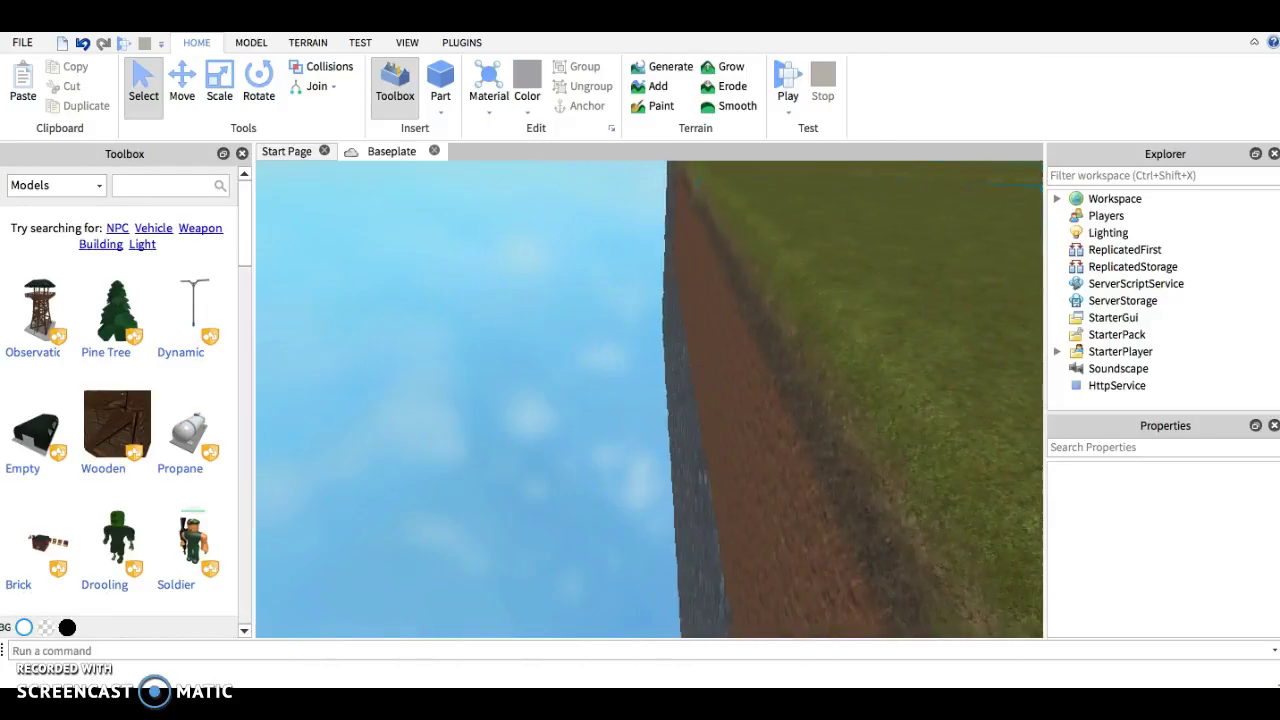
- Activate the Add brush and angle the view down onto the river fork
{"action": "left_click", "coordinate": [640, 100]}
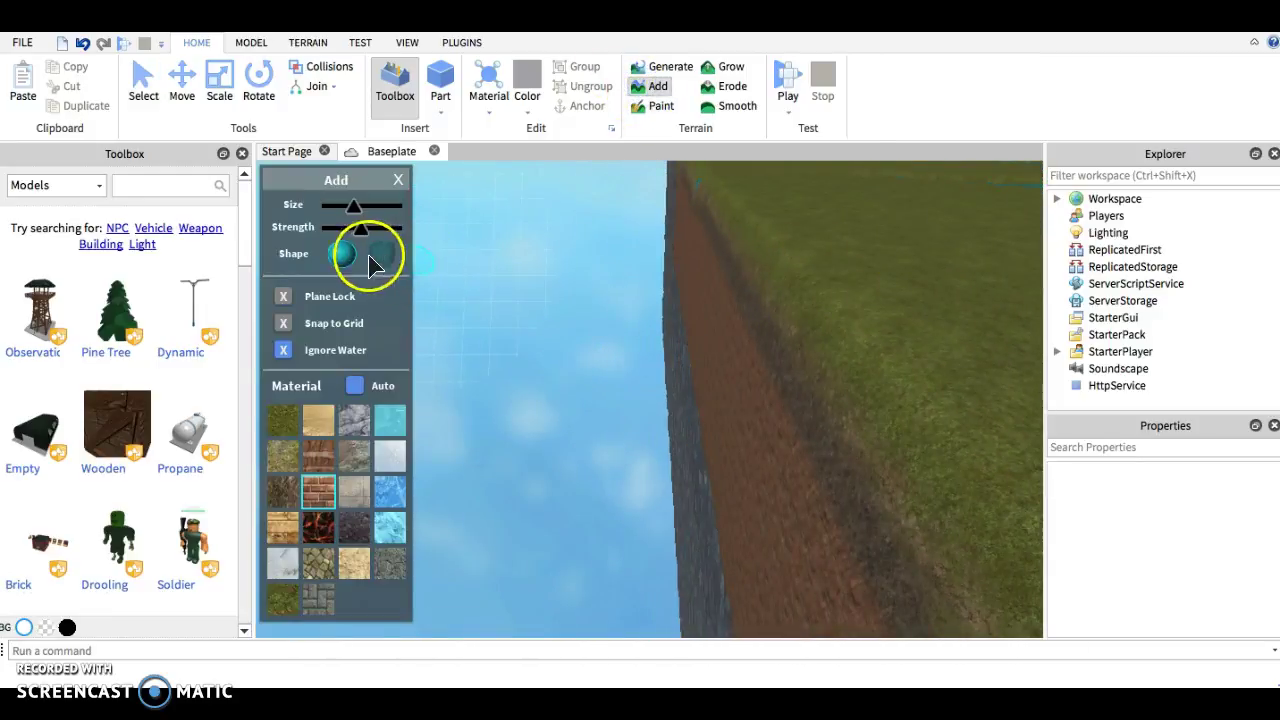
{"action": "mouse_move", "coordinate": [780, 366]}
{"action": "right_mouse_down"}
{"action": "mouse_move", "coordinate": [626, 385]}
{"action": "mouse_move", "coordinate": [663, 386]}
{"action": "right_mouse_up"}
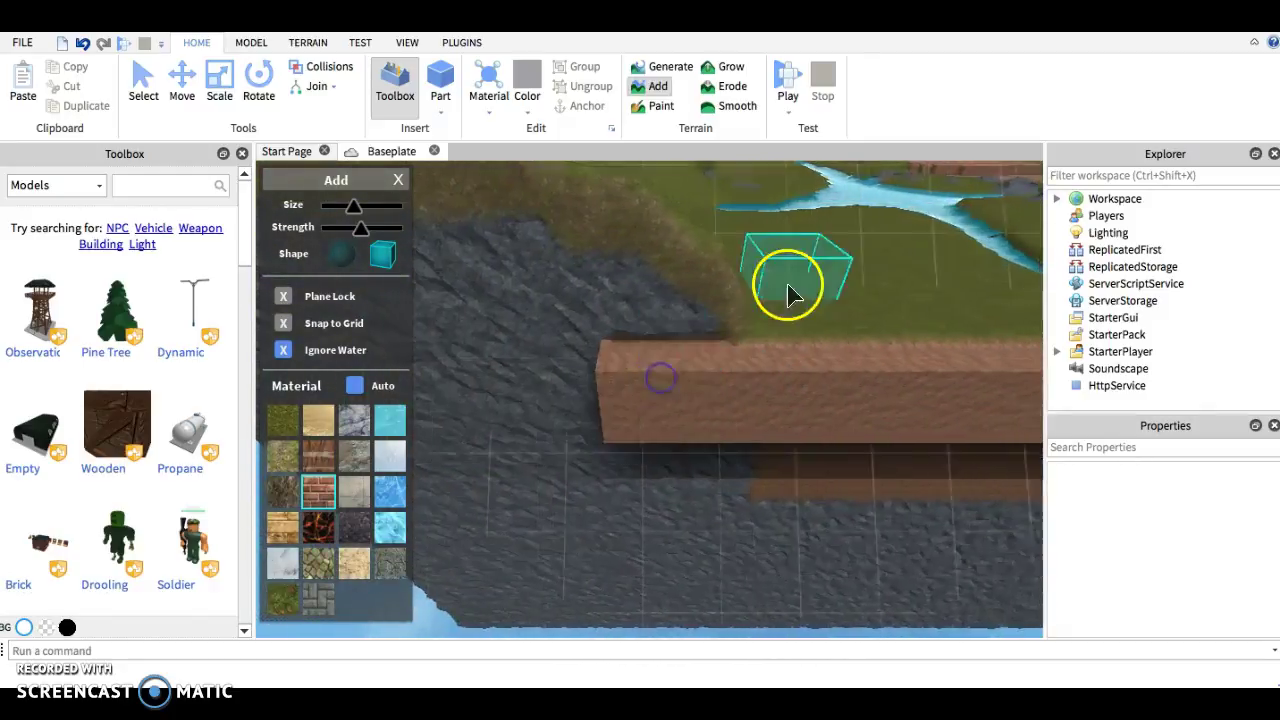
{"action": "right_click_drag", "start_coordinate": [806, 266], "coordinate": [806, 266]}
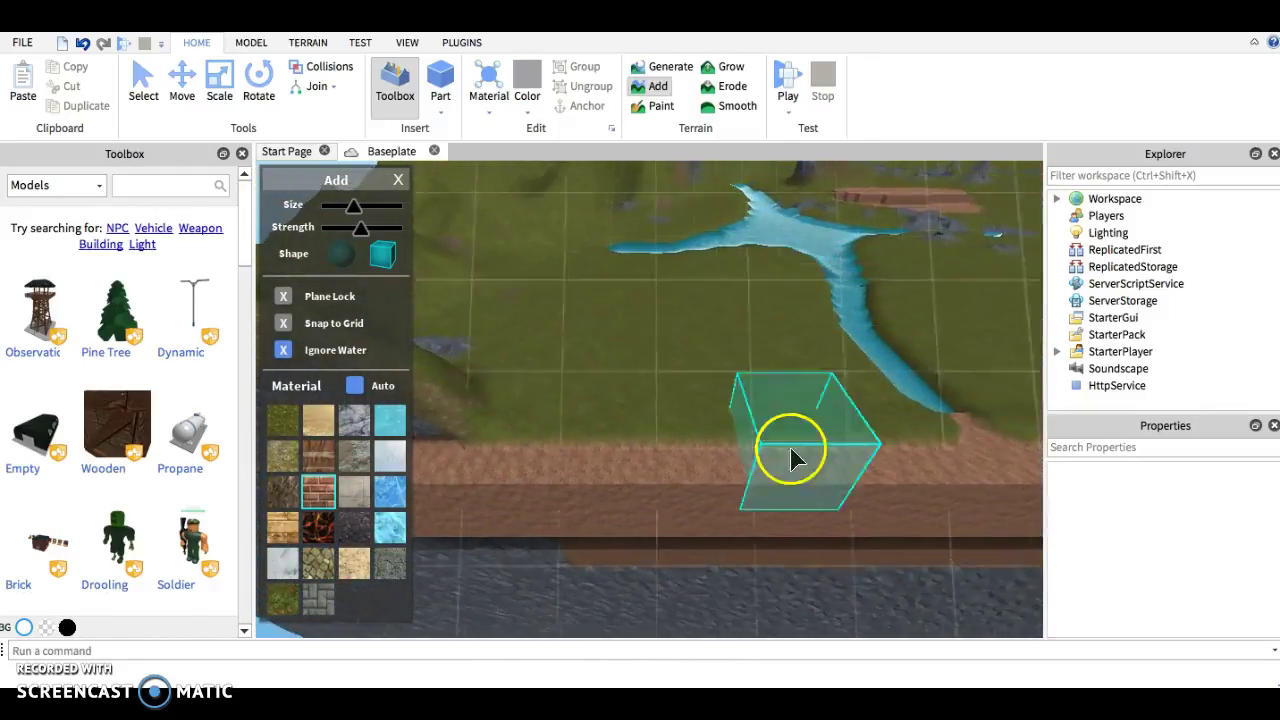
{"action": "scroll", "coordinate": [708, 334], "scroll_direction": "up", "scroll_amount": 2}
{"action": "scroll", "coordinate": [708, 342], "scroll_direction": "up", "scroll_amount": 2}
{"action": "right_click_drag", "start_coordinate": [707, 335], "coordinate": [707, 342]}
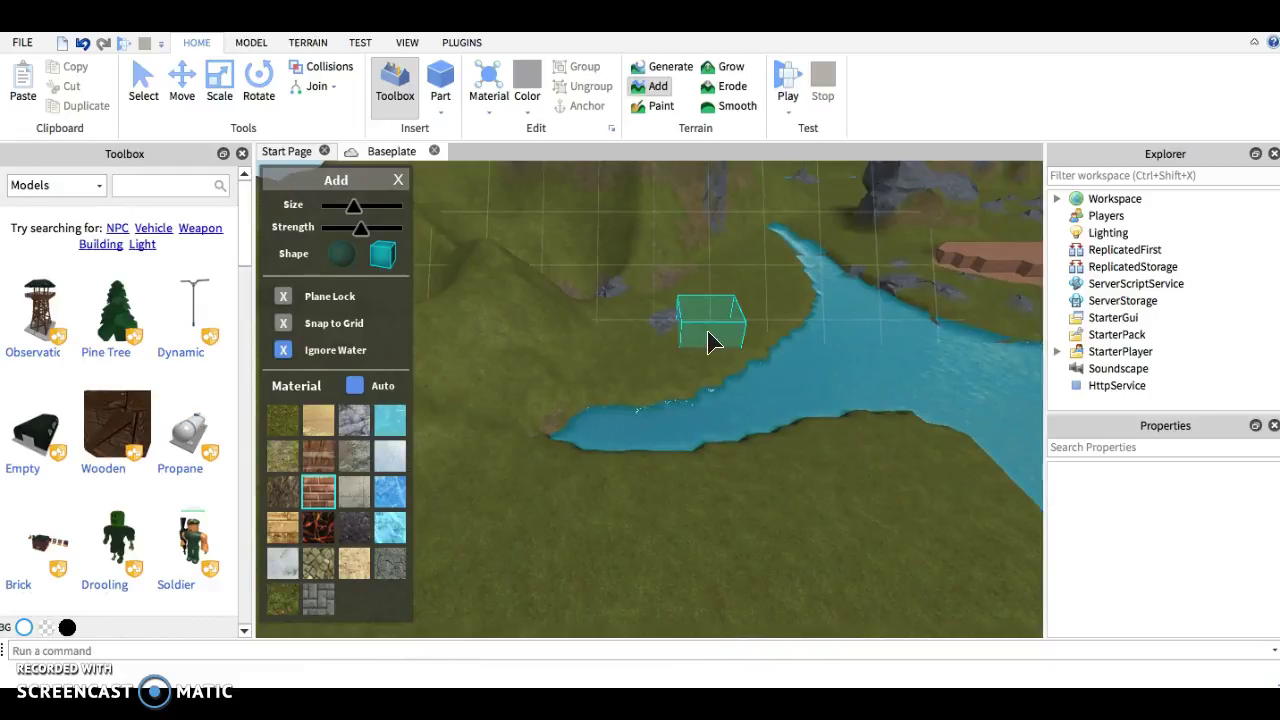
- Stop adding terrain and insert the Wooden Crate model from the Toolbox
{"action": "left_click", "coordinate": [666, 334]}
{"action": "left_click", "coordinate": [397, 180]}
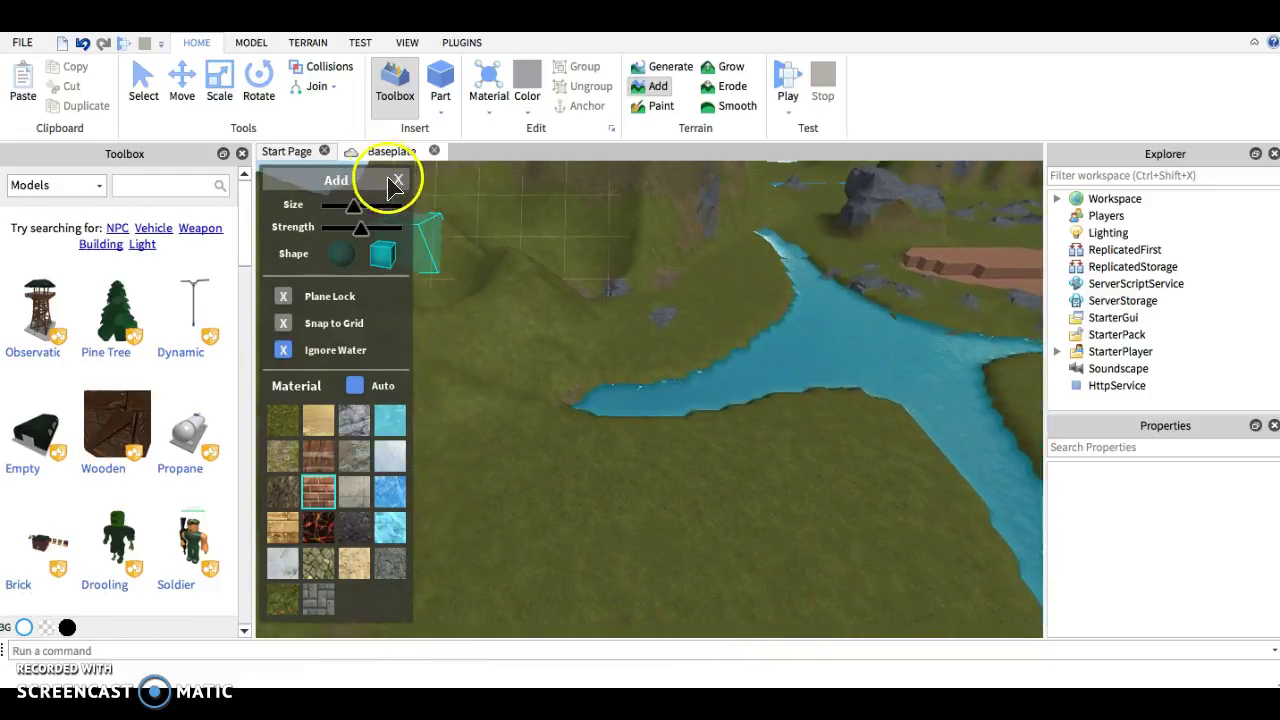
{"action": "right_click_drag", "start_coordinate": [487, 505], "coordinate": [487, 505]}
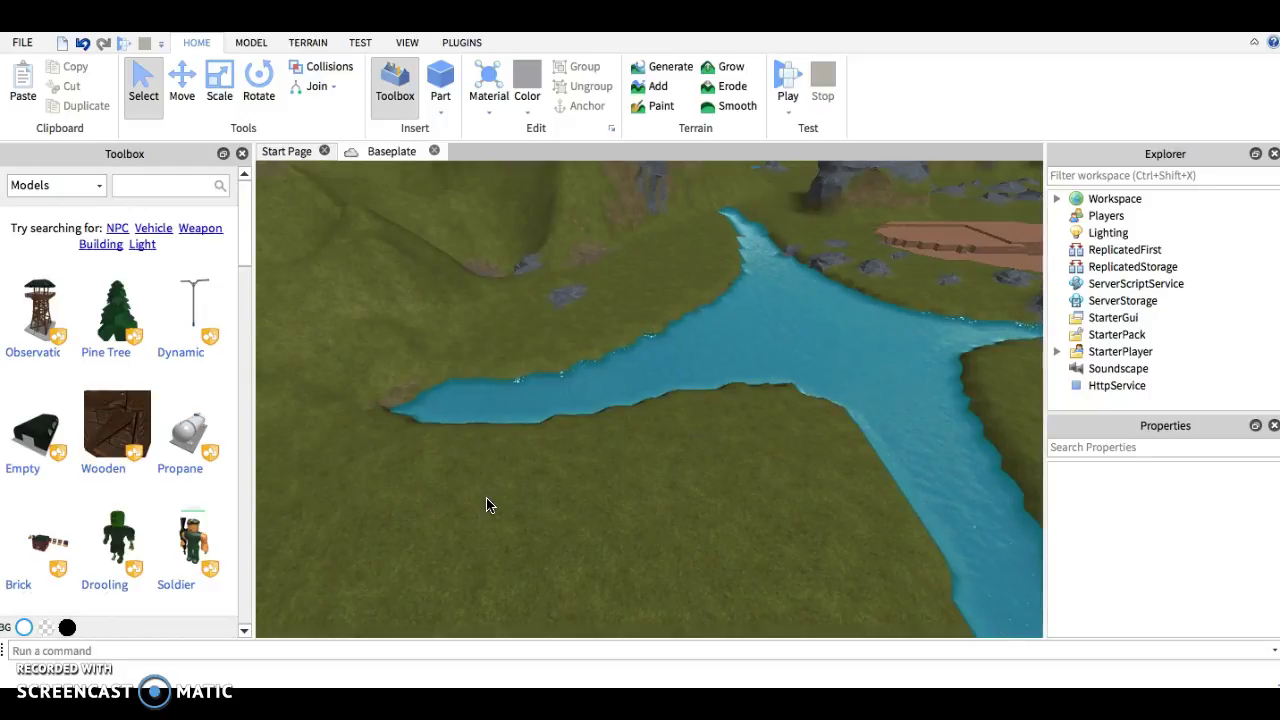
{"action": "right_click_drag", "start_coordinate": [487, 505], "coordinate": [487, 505]}
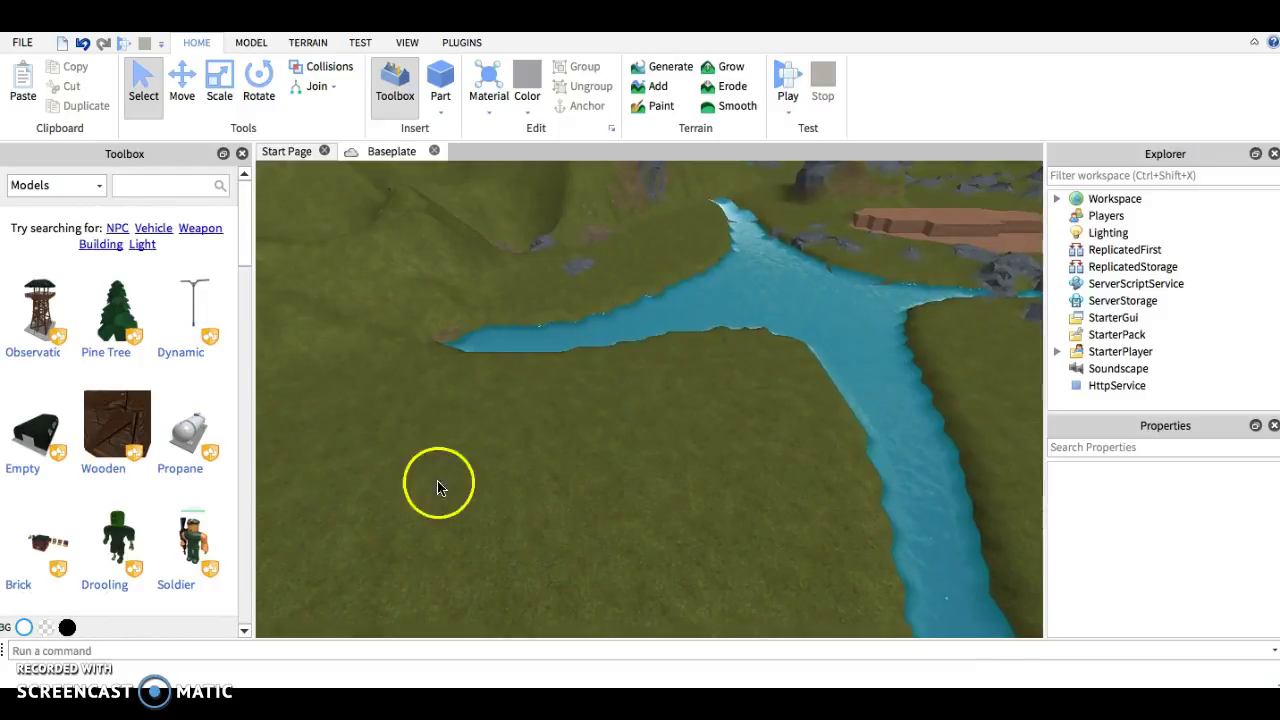
{"action": "mouse_move", "coordinate": [117, 425]}
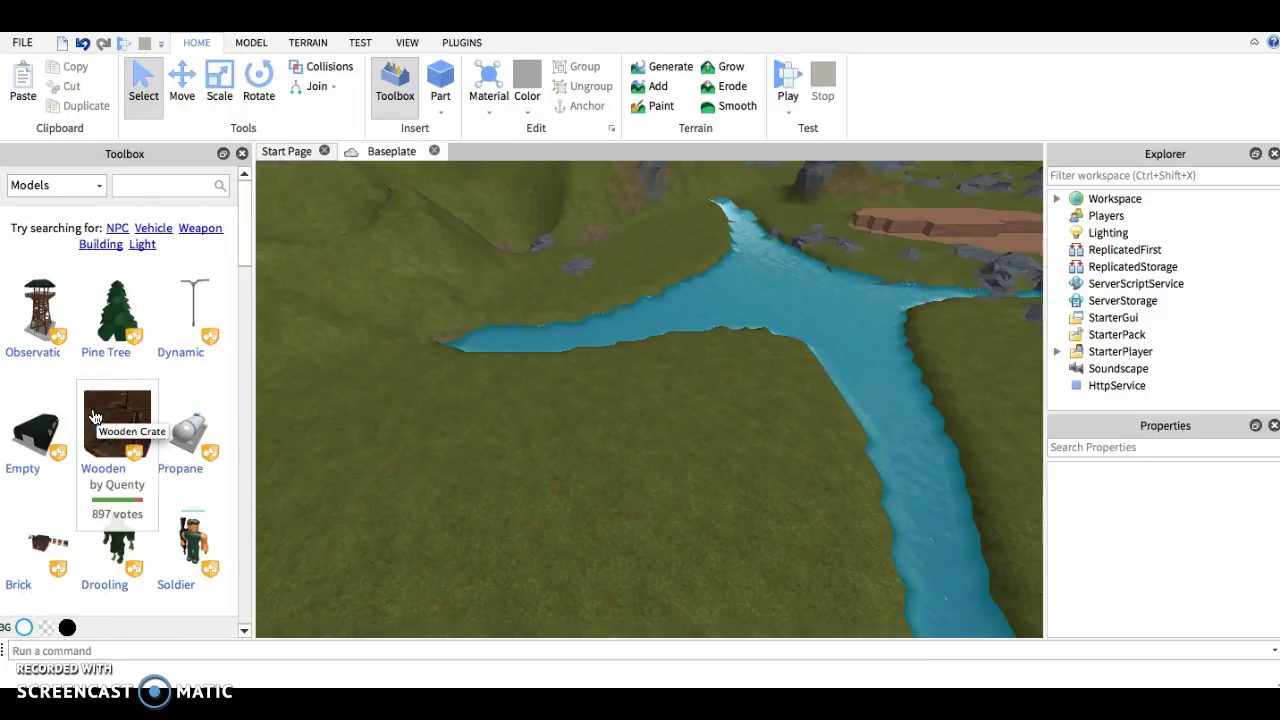
{"action": "left_click", "coordinate": [107, 441]}
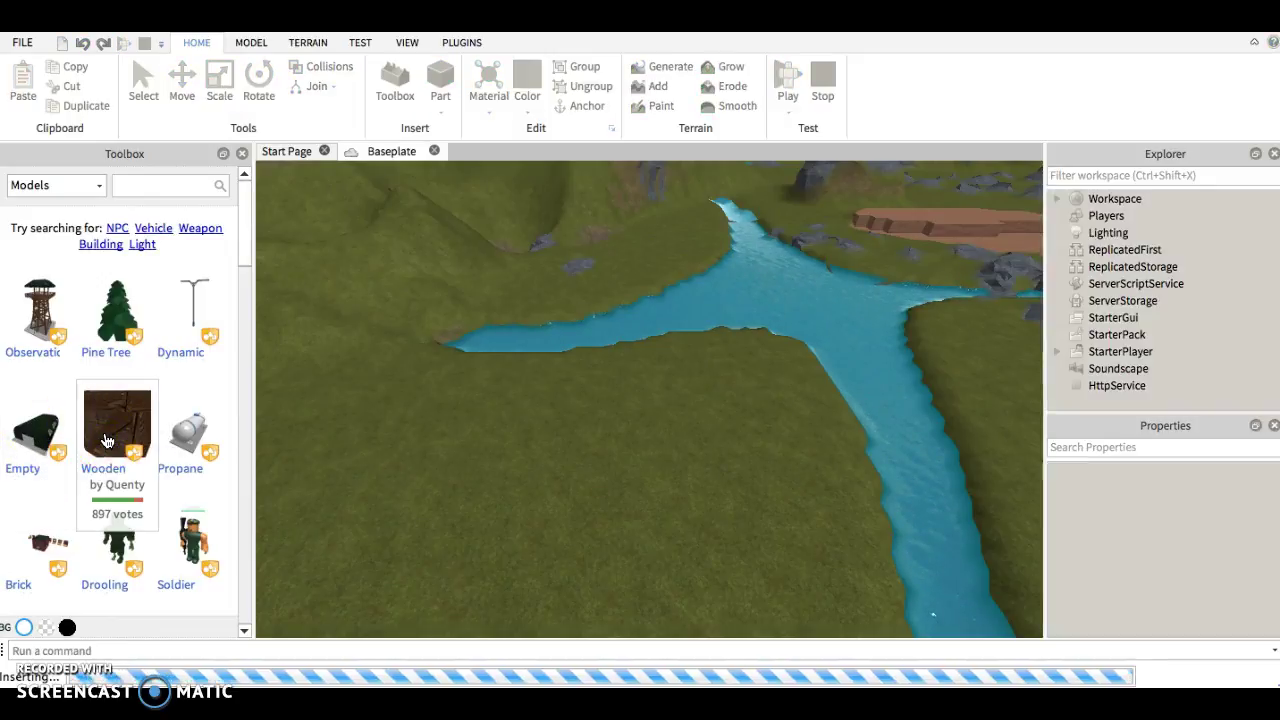
- Select the Wood Crate in the viewport and shift it slightly left
{"action": "left_click", "coordinate": [400, 461]}
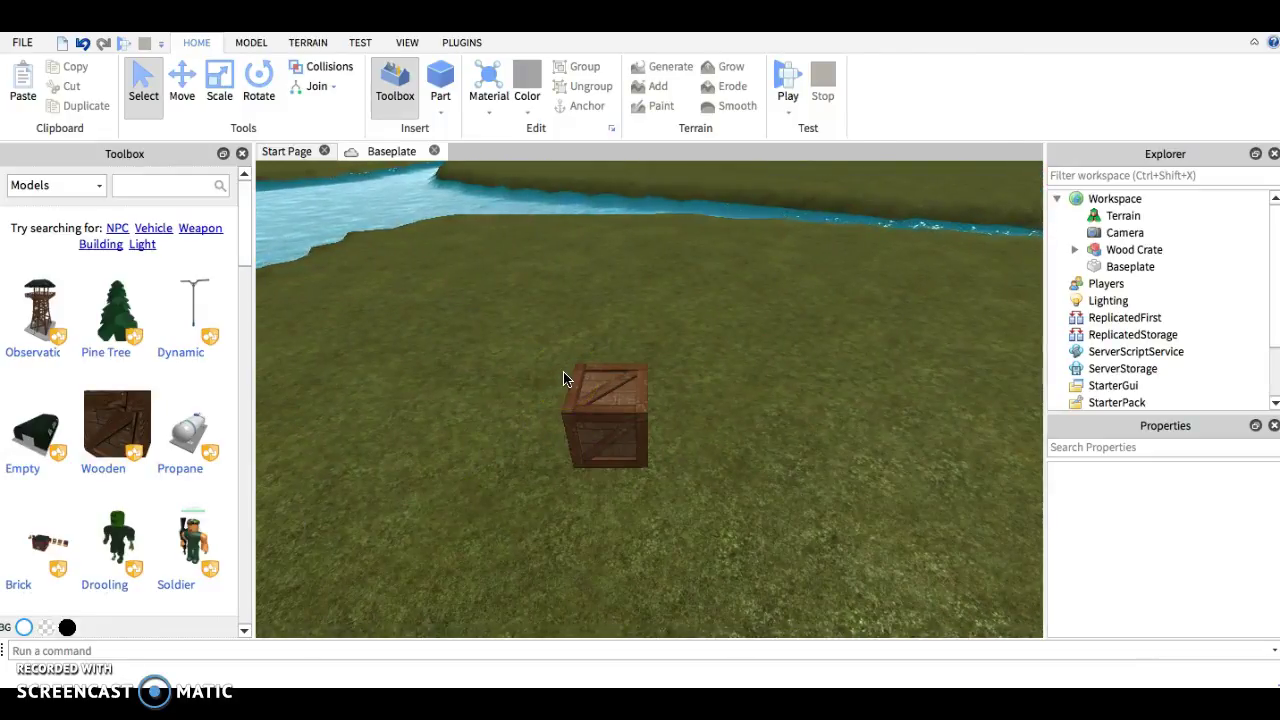
{"action": "key", "text": "s"}
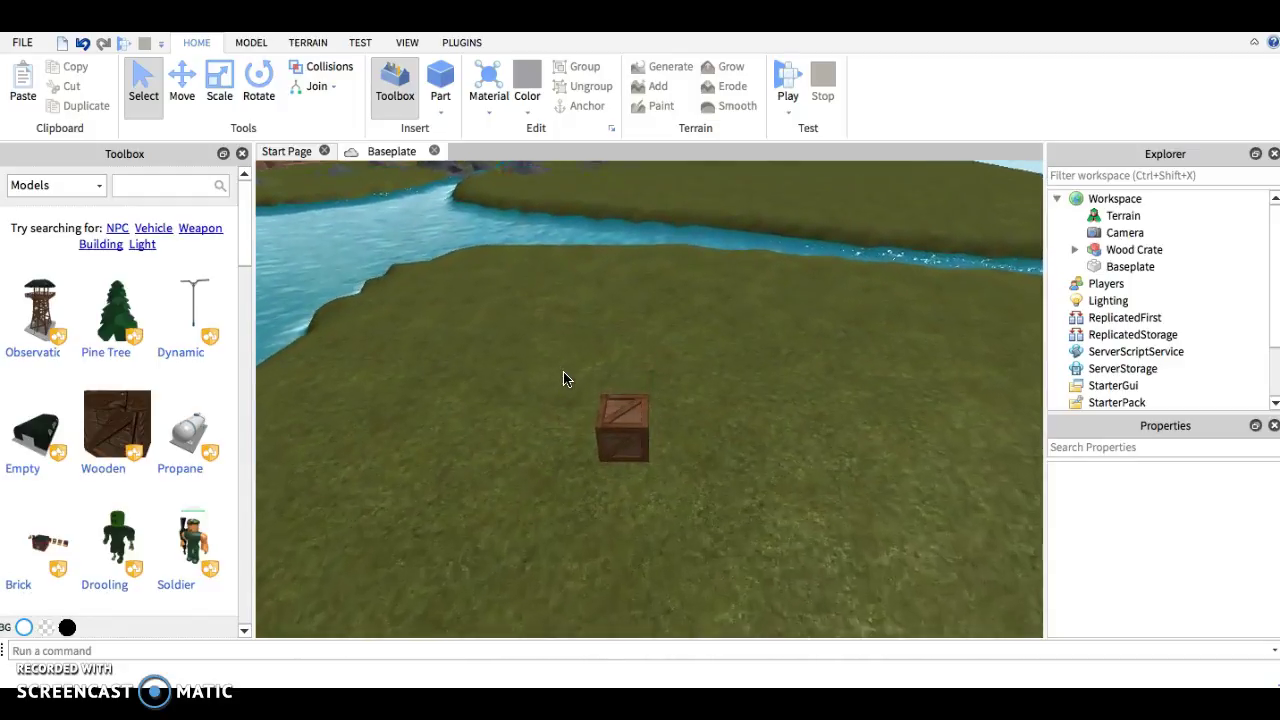
{"action": "key", "text": "w"}
{"action": "key", "text": "s"}
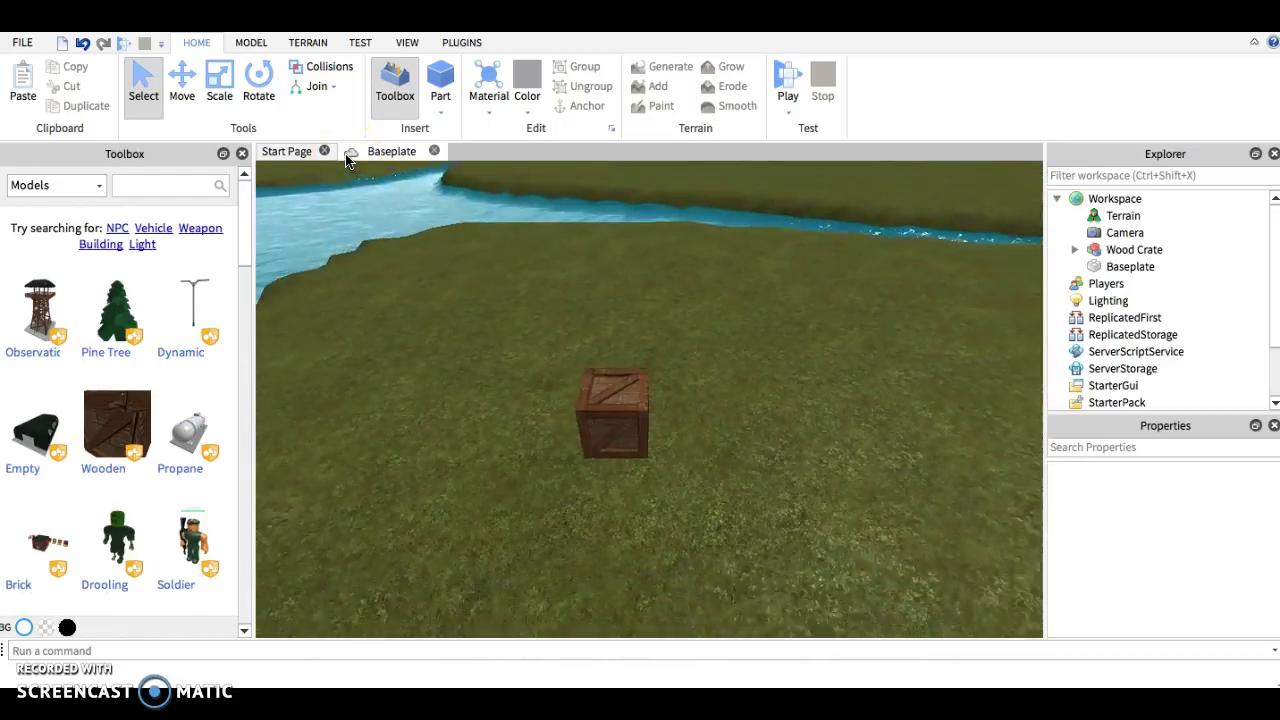
{"action": "left_click", "coordinate": [617, 413]}
{"action": "left_click_drag", "start_coordinate": [618, 416], "coordinate": [612, 437]}
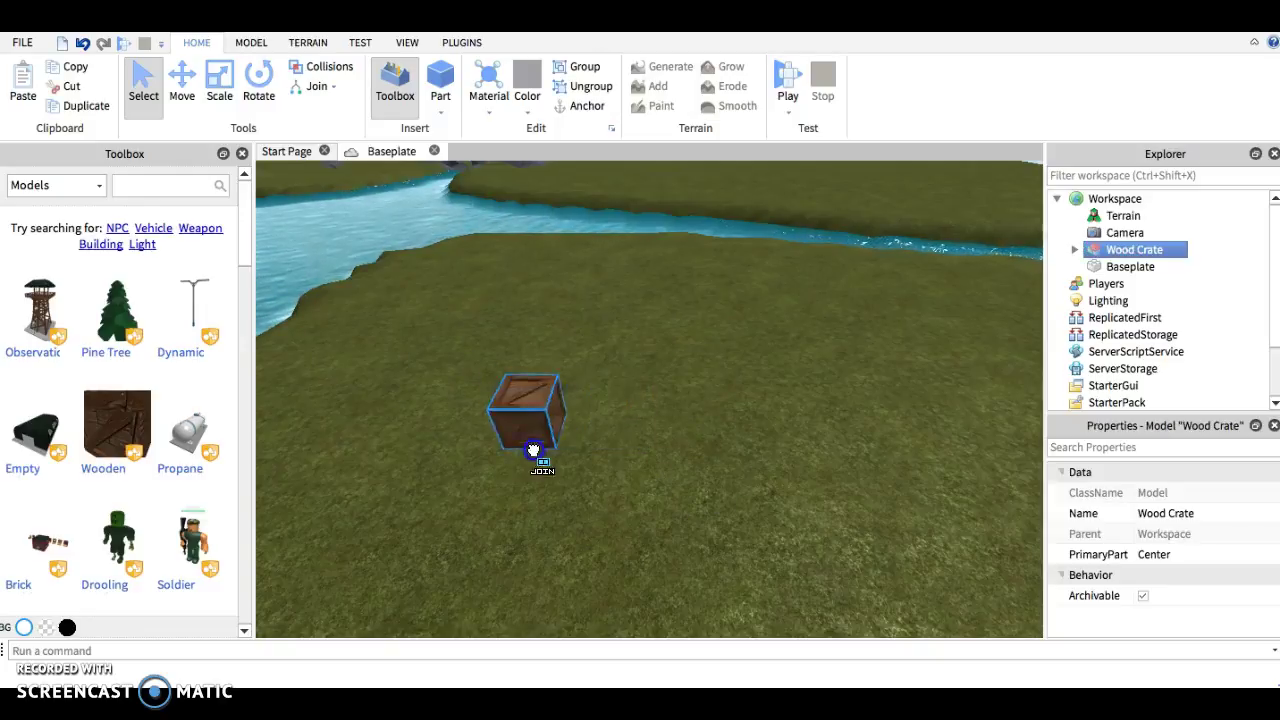
- Drag the crate up the grass and push it along its depth axis
{"action": "left_click", "coordinate": [137, 103]}
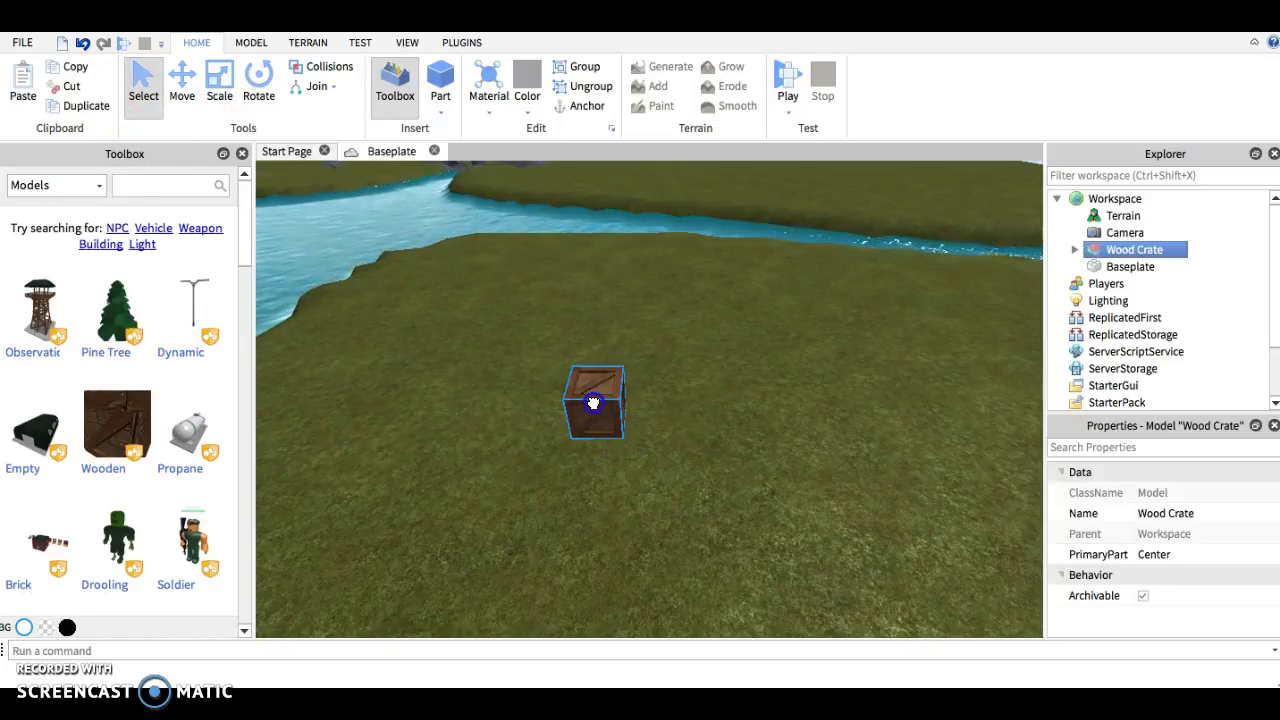
{"action": "mouse_move", "coordinate": [594, 402]}
{"action": "left_mouse_down"}
{"action": "mouse_move", "coordinate": [635, 360]}
{"action": "mouse_move", "coordinate": [543, 434]}
{"action": "mouse_move", "coordinate": [606, 437]}
{"action": "mouse_move", "coordinate": [820, 363]}
{"action": "mouse_move", "coordinate": [657, 362]}
{"action": "mouse_move", "coordinate": [537, 471]}
{"action": "mouse_move", "coordinate": [537, 400]}
{"action": "mouse_move", "coordinate": [443, 437]}
{"action": "mouse_move", "coordinate": [489, 433]}
{"action": "mouse_move", "coordinate": [577, 363]}
{"action": "mouse_move", "coordinate": [654, 400]}
{"action": "mouse_move", "coordinate": [606, 348]}
{"action": "left_mouse_up"}
{"action": "left_click", "coordinate": [181, 86]}
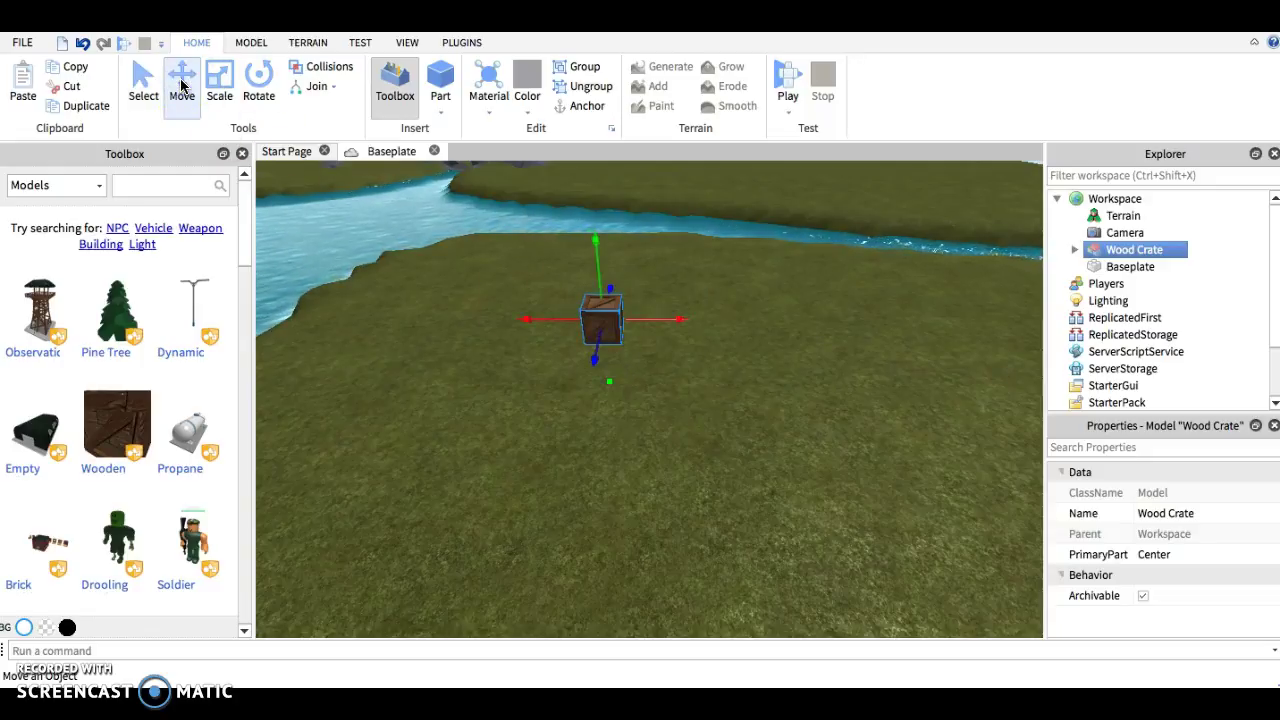
{"action": "left_click", "coordinate": [611, 360]}
{"action": "mouse_move", "coordinate": [594, 356]}
{"action": "left_mouse_down"}
{"action": "mouse_move", "coordinate": [571, 486]}
{"action": "mouse_move", "coordinate": [585, 413]}
{"action": "mouse_move", "coordinate": [636, 373]}
{"action": "mouse_move", "coordinate": [434, 365]}
{"action": "mouse_move", "coordinate": [595, 376]}
{"action": "mouse_move", "coordinate": [634, 323]}
{"action": "mouse_move", "coordinate": [671, 197]}
{"action": "mouse_move", "coordinate": [652, 285]}
{"action": "left_mouse_up"}
{"action": "right_click_drag", "start_coordinate": [652, 285], "coordinate": [651, 277]}
{"action": "mouse_move", "coordinate": [634, 306]}
{"action": "left_mouse_down"}
{"action": "mouse_move", "coordinate": [626, 489]}
{"action": "mouse_move", "coordinate": [626, 366]}
{"action": "mouse_move", "coordinate": [634, 431]}
{"action": "mouse_move", "coordinate": [620, 358]}
{"action": "mouse_move", "coordinate": [643, 514]}
{"action": "mouse_move", "coordinate": [643, 314]}
{"action": "mouse_move", "coordinate": [628, 448]}
{"action": "left_mouse_up"}
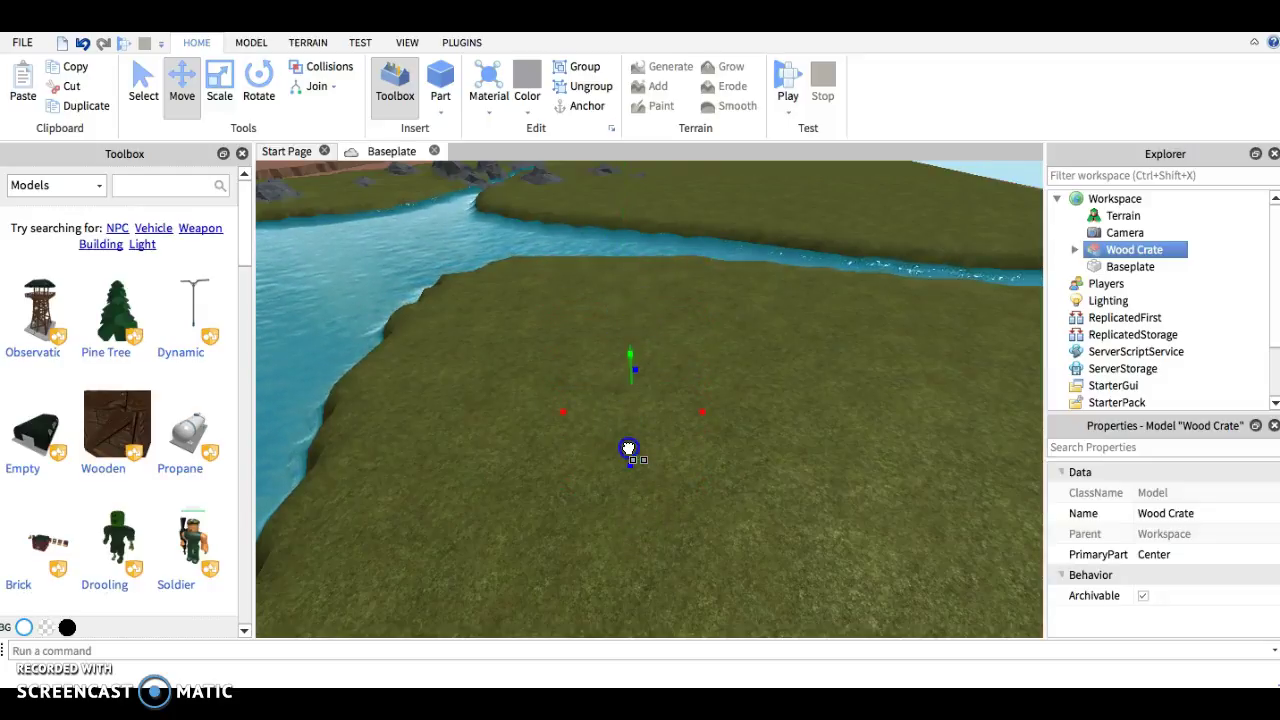
{"action": "mouse_move", "coordinate": [625, 493]}
{"action": "left_mouse_down"}
{"action": "mouse_move", "coordinate": [609, 331]}
{"action": "mouse_move", "coordinate": [606, 370]}
{"action": "left_mouse_up"}
{"action": "mouse_move", "coordinate": [606, 370]}
{"action": "right_mouse_down"}
{"action": "mouse_move", "coordinate": [623, 334]}
{"action": "mouse_move", "coordinate": [720, 331]}
{"action": "mouse_move", "coordinate": [737, 363]}
{"action": "mouse_move", "coordinate": [755, 345]}
{"action": "right_mouse_up"}
- Move the crate across the grass and set it down nearer the foreground
{"action": "left_click", "coordinate": [148, 85]}
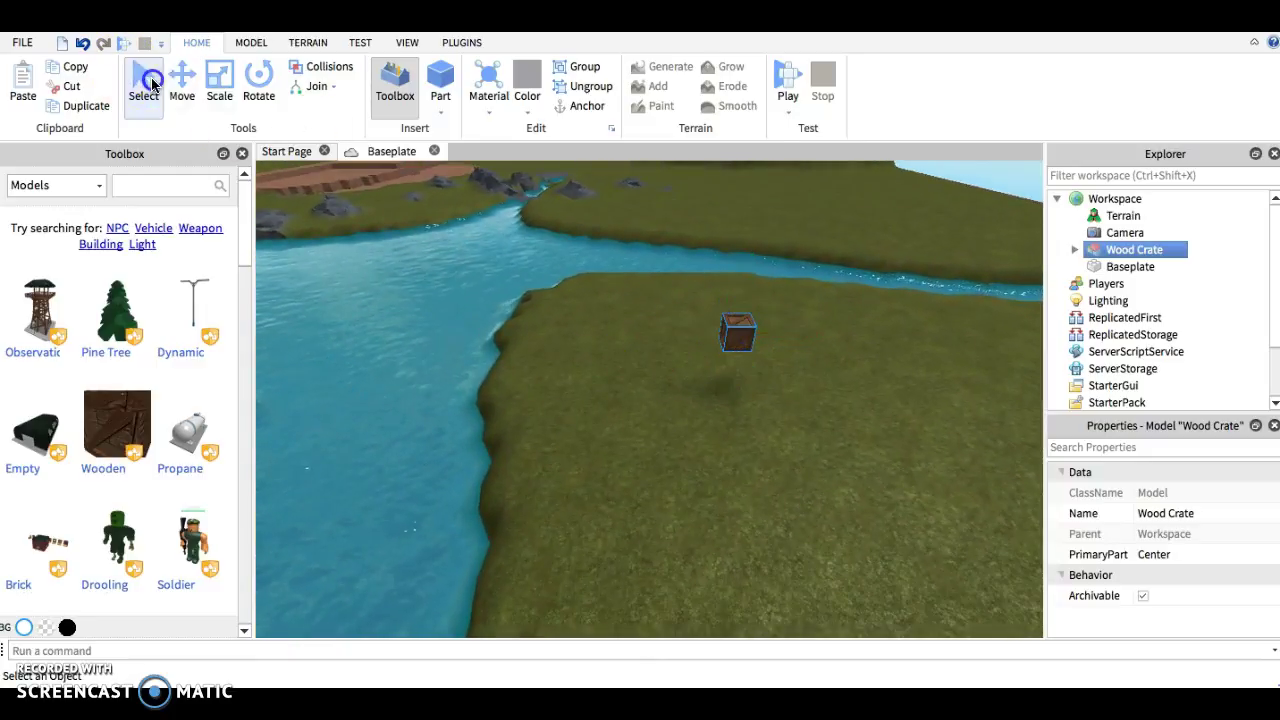
{"action": "mouse_move", "coordinate": [737, 336]}
{"action": "left_mouse_down"}
{"action": "mouse_move", "coordinate": [720, 491]}
{"action": "mouse_move", "coordinate": [714, 423]}
{"action": "mouse_move", "coordinate": [720, 514]}
{"action": "left_mouse_up"}
{"action": "right_click_drag", "start_coordinate": [720, 514], "coordinate": [697, 357]}
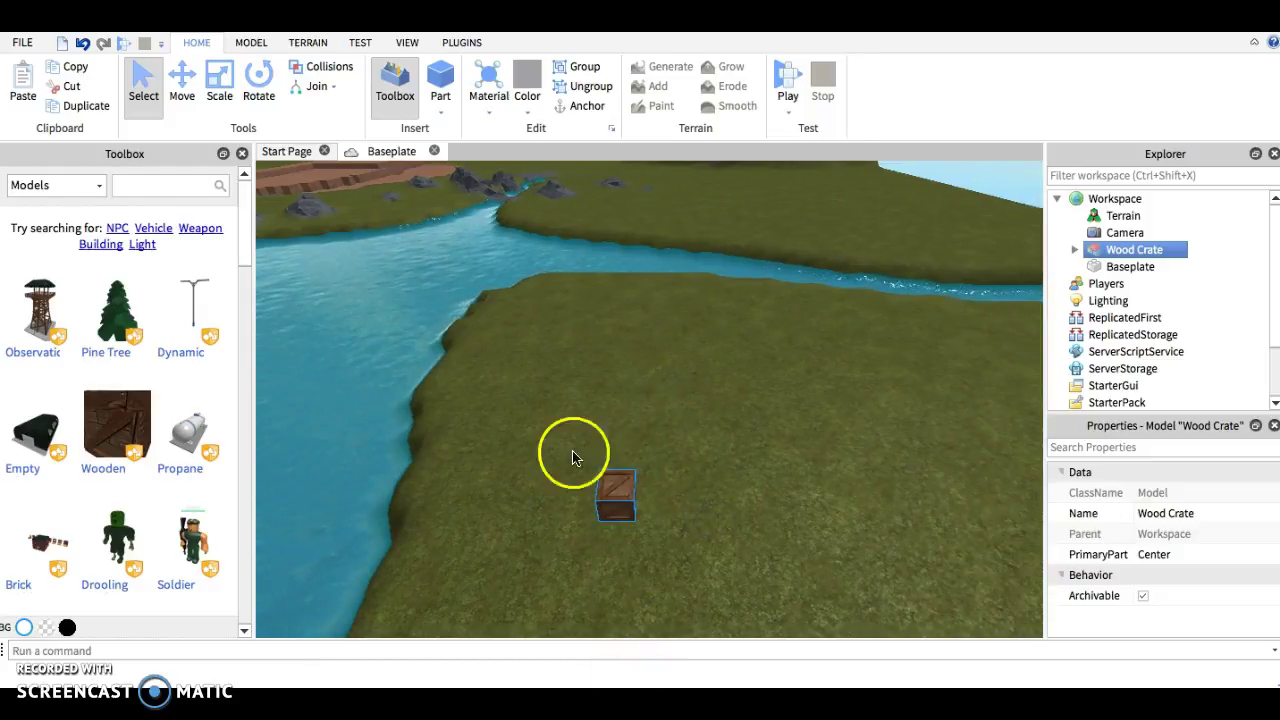
{"action": "left_click", "coordinate": [181, 82]}
{"action": "mouse_move", "coordinate": [514, 343]}
{"action": "right_mouse_down"}
{"action": "mouse_move", "coordinate": [607, 262]}
{"action": "mouse_move", "coordinate": [587, 345]}
{"action": "right_mouse_up"}
{"action": "left_click", "coordinate": [607, 260]}
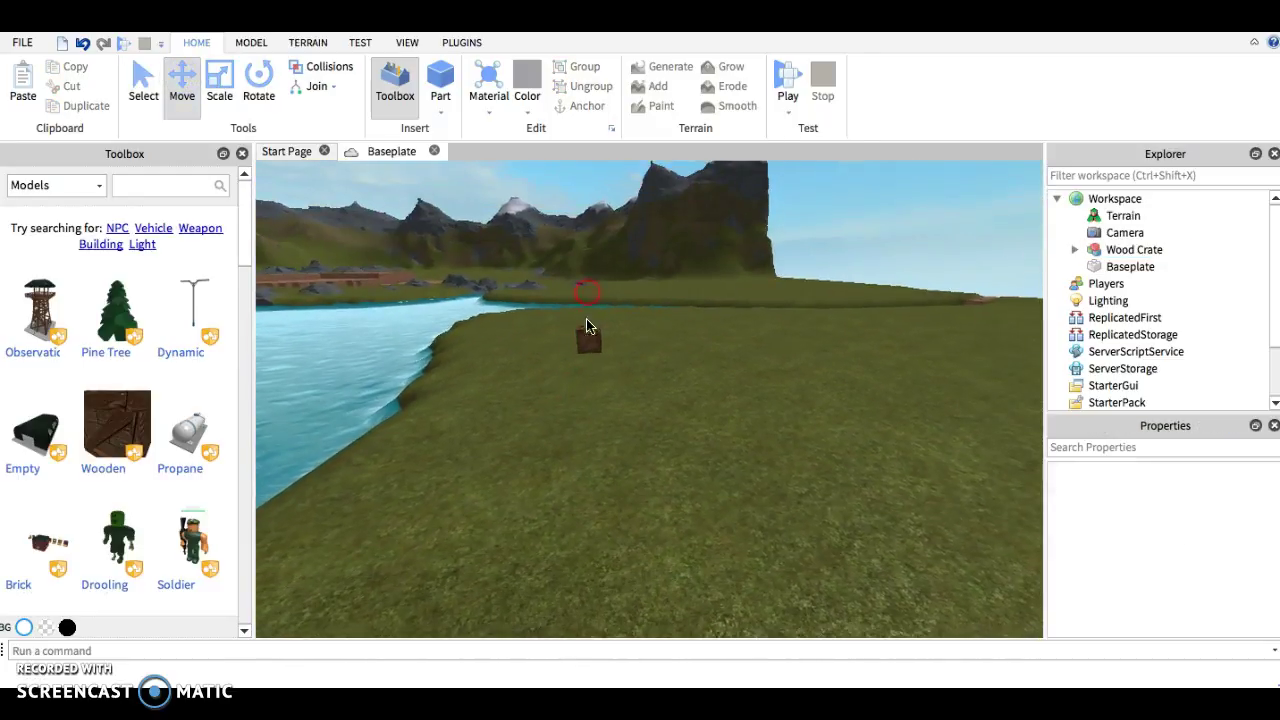
- Adjust the crate's height with the vertical handle and drop it on a new grass spot
{"action": "left_click", "coordinate": [587, 350]}
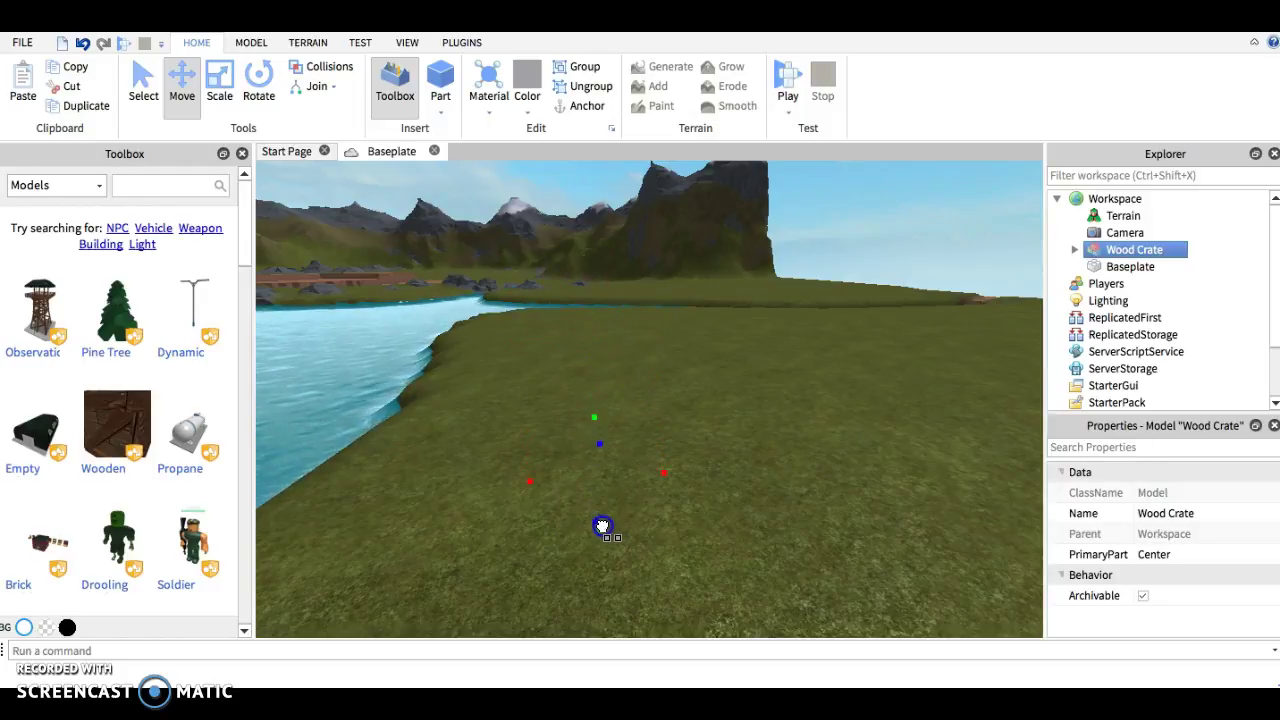
{"action": "left_click_drag", "start_coordinate": [602, 325], "coordinate": [602, 360]}
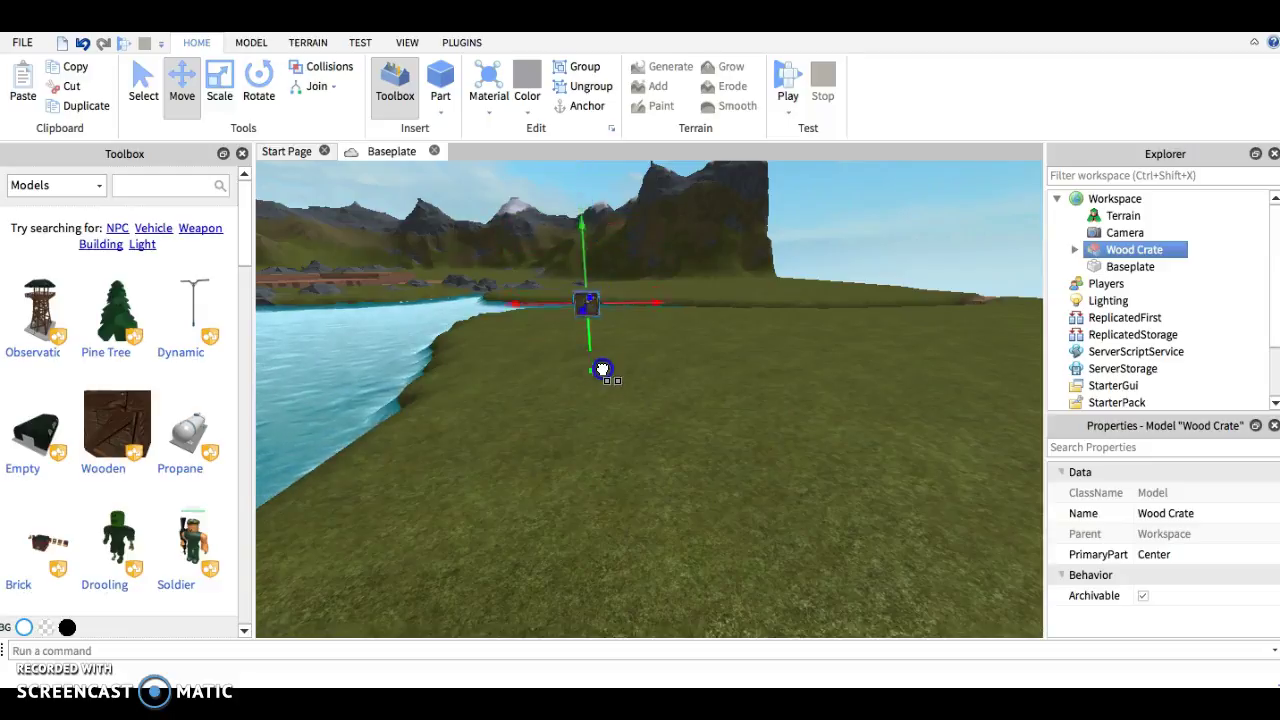
{"action": "left_click", "coordinate": [628, 343]}
{"action": "scroll", "coordinate": [628, 345], "scroll_direction": "up", "scroll_amount": 3}
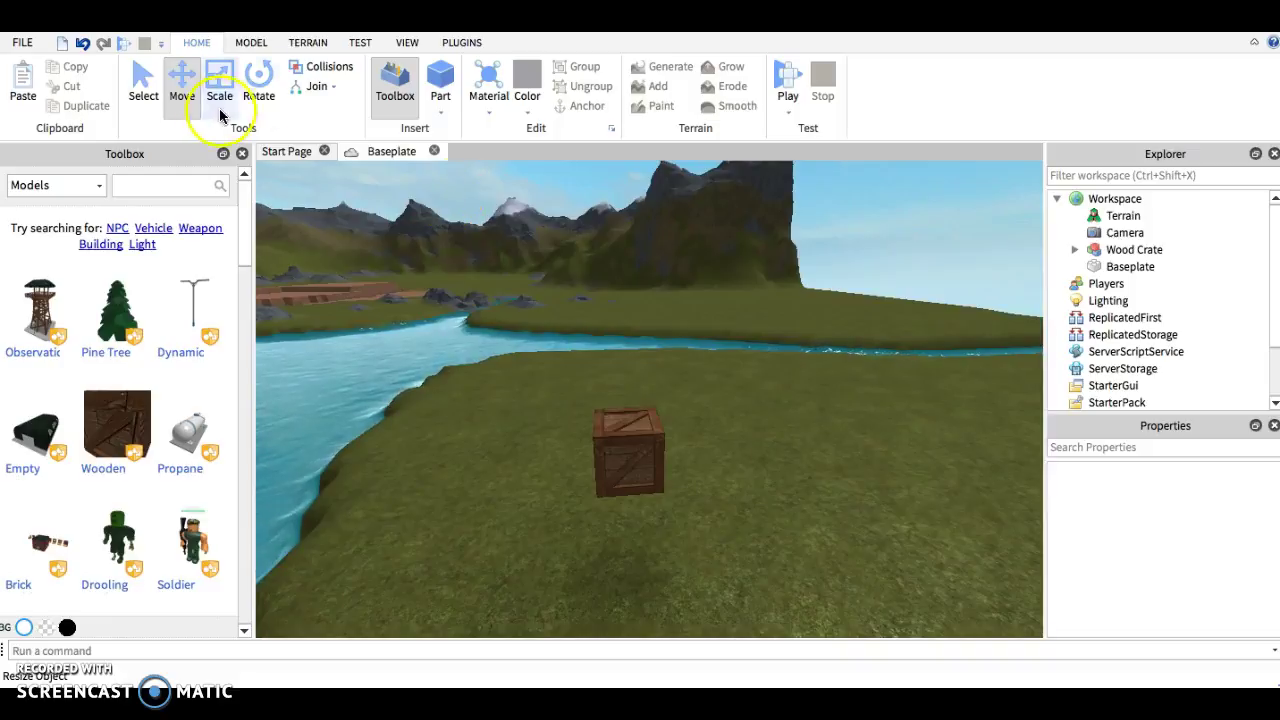
{"action": "left_click", "coordinate": [146, 85]}
{"action": "left_click_drag", "start_coordinate": [640, 437], "coordinate": [624, 485]}
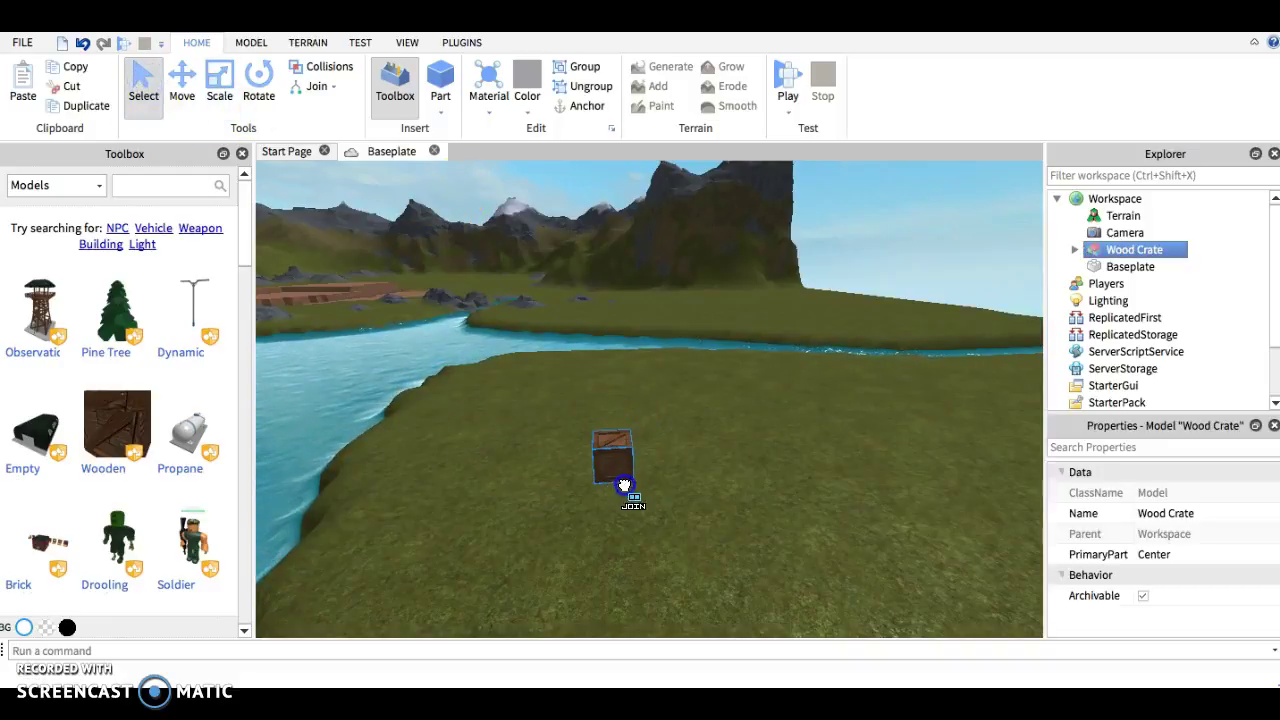
- Turn the Wood Crate around its vertical axis with the rotation handles
{"action": "left_click", "coordinate": [258, 80]}
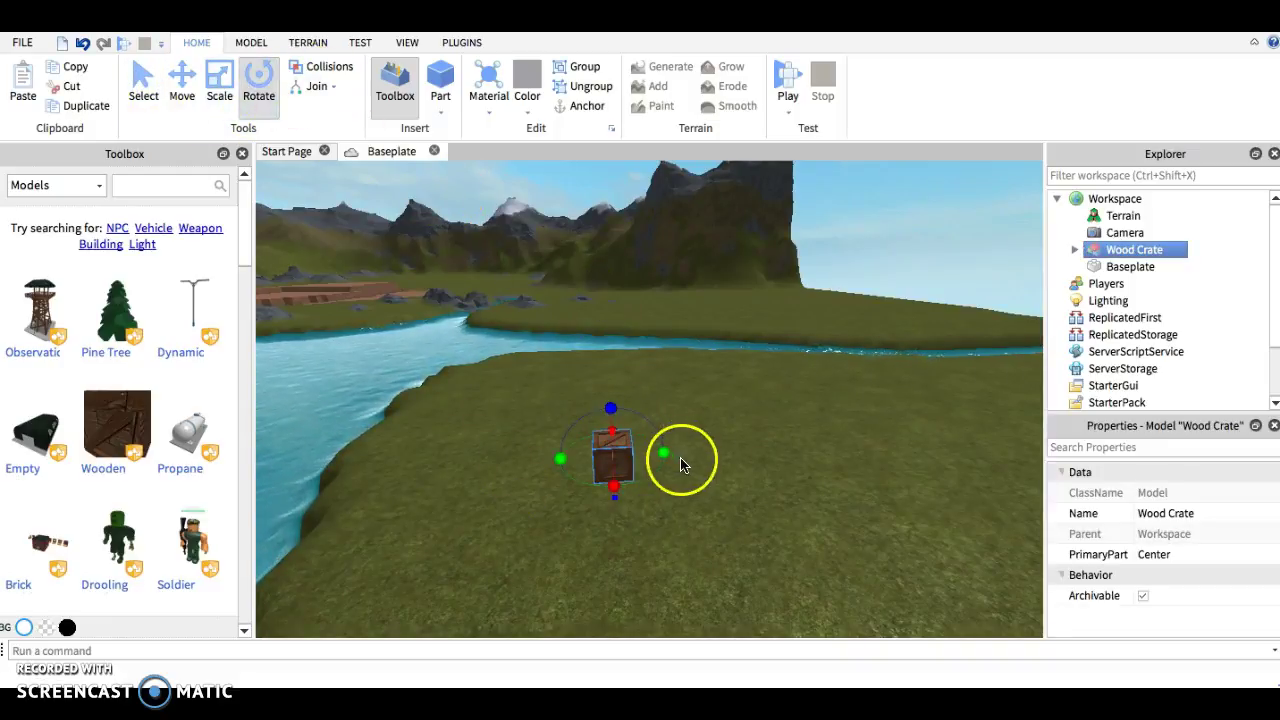
{"action": "scroll", "coordinate": [661, 453], "scroll_direction": "up", "scroll_amount": 2}
{"action": "scroll", "coordinate": [664, 468], "scroll_direction": "up", "scroll_amount": 2}
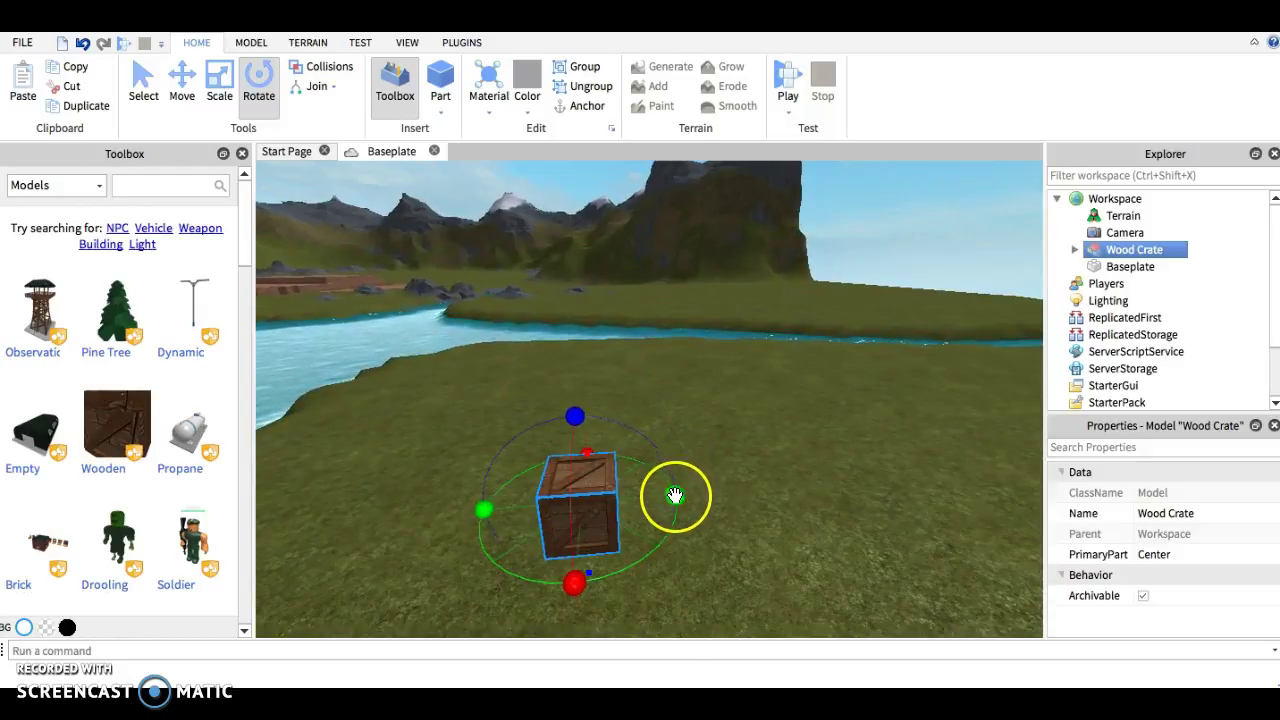
{"action": "left_click_drag", "start_coordinate": [686, 475], "coordinate": [645, 425]}
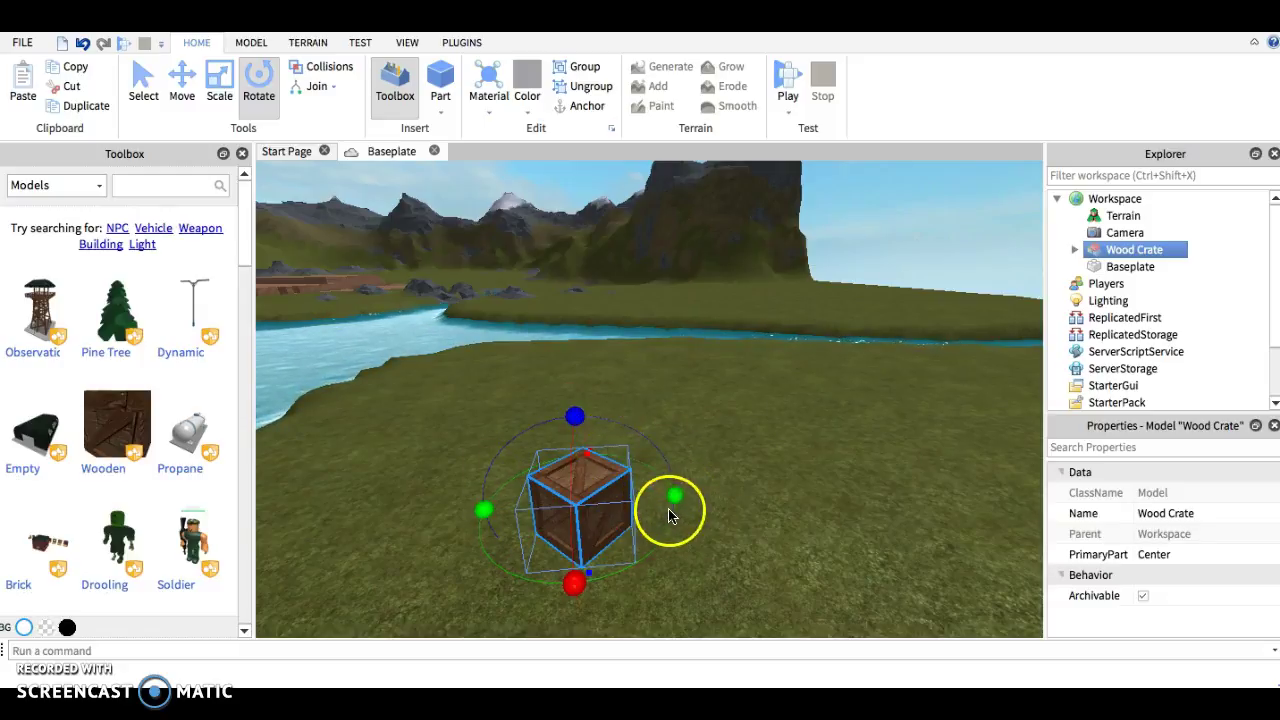
{"action": "left_click_drag", "start_coordinate": [645, 489], "coordinate": [677, 492]}
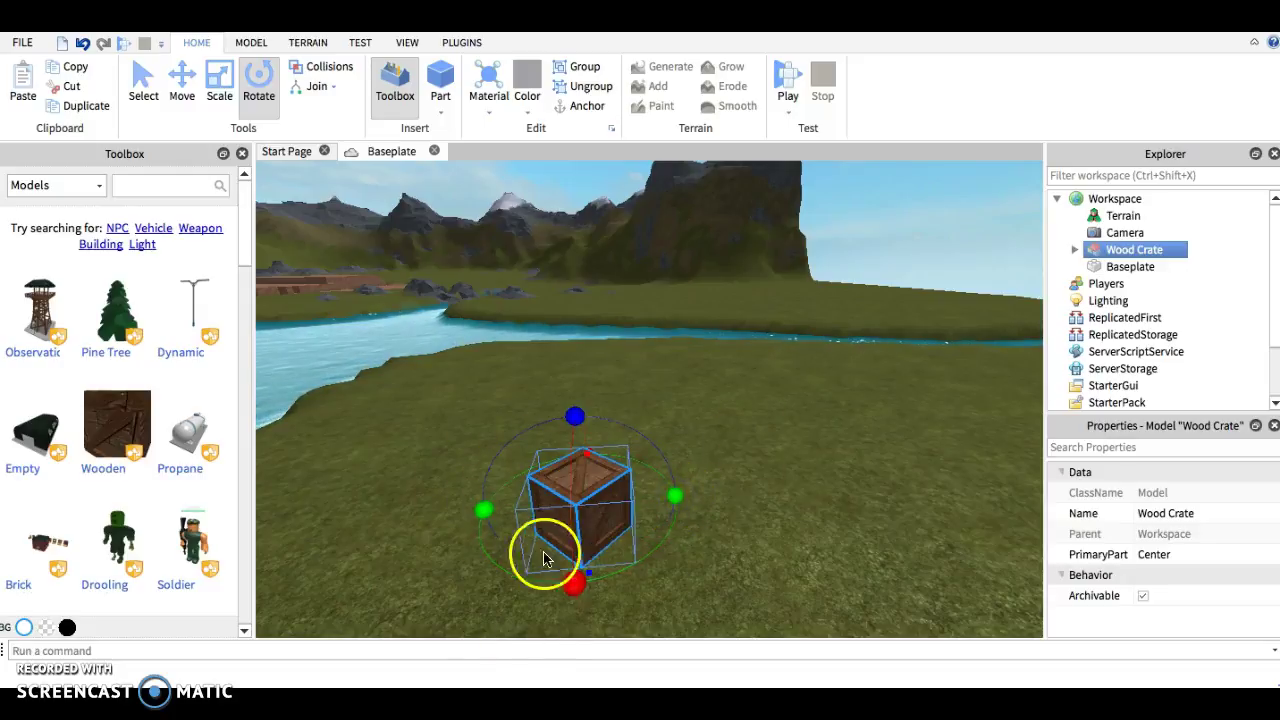
{"action": "left_click", "coordinate": [573, 601]}
{"action": "left_click", "coordinate": [571, 532]}
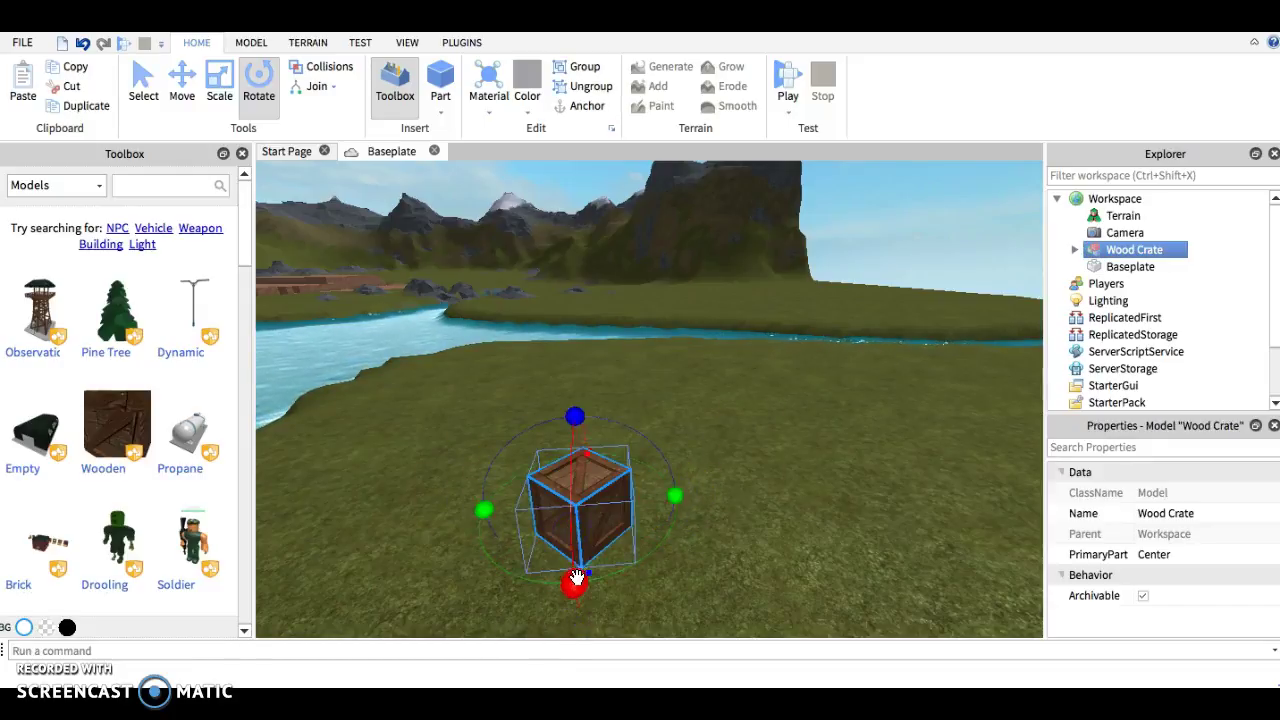
{"action": "right_click_drag", "start_coordinate": [571, 580], "coordinate": [571, 580]}
- Tilt the crate forward into a diamond orientation on the grass
{"action": "left_click", "coordinate": [525, 515]}
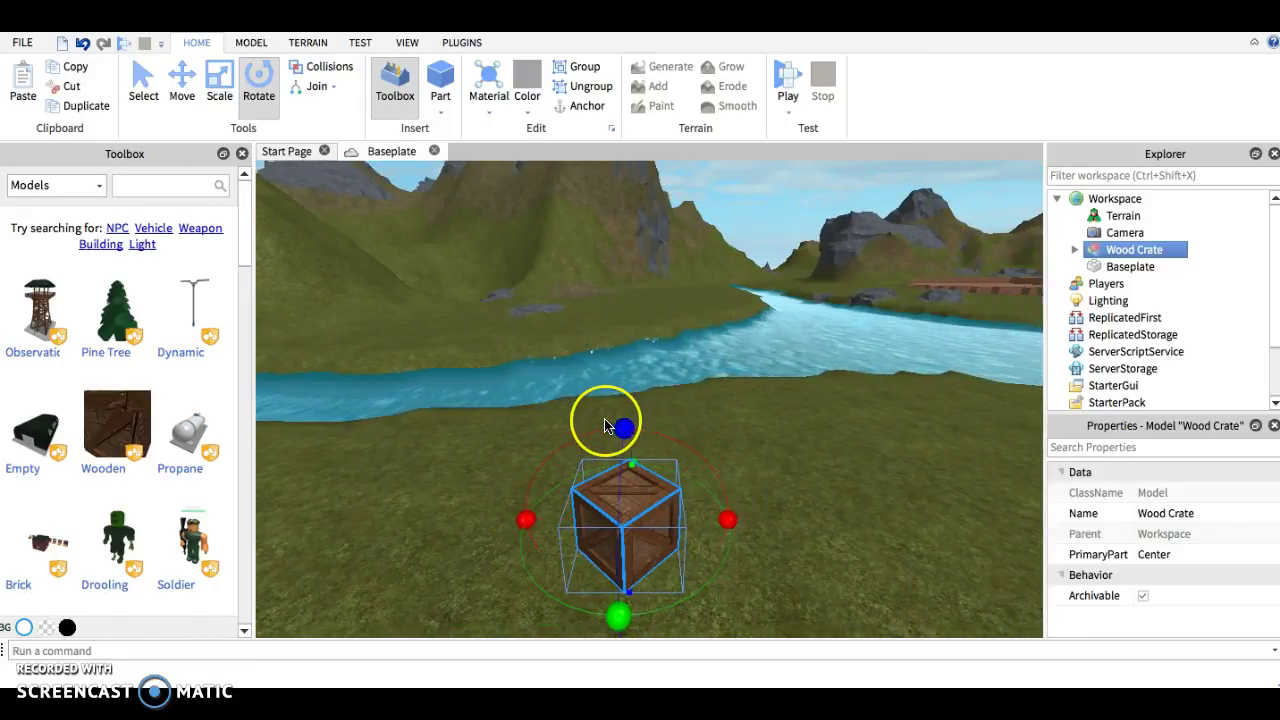
{"action": "right_click_drag", "start_coordinate": [606, 420], "coordinate": [603, 429]}
{"action": "mouse_move", "coordinate": [508, 447]}
{"action": "left_mouse_down"}
{"action": "mouse_move", "coordinate": [557, 538]}
{"action": "mouse_move", "coordinate": [523, 451]}
{"action": "left_mouse_up"}
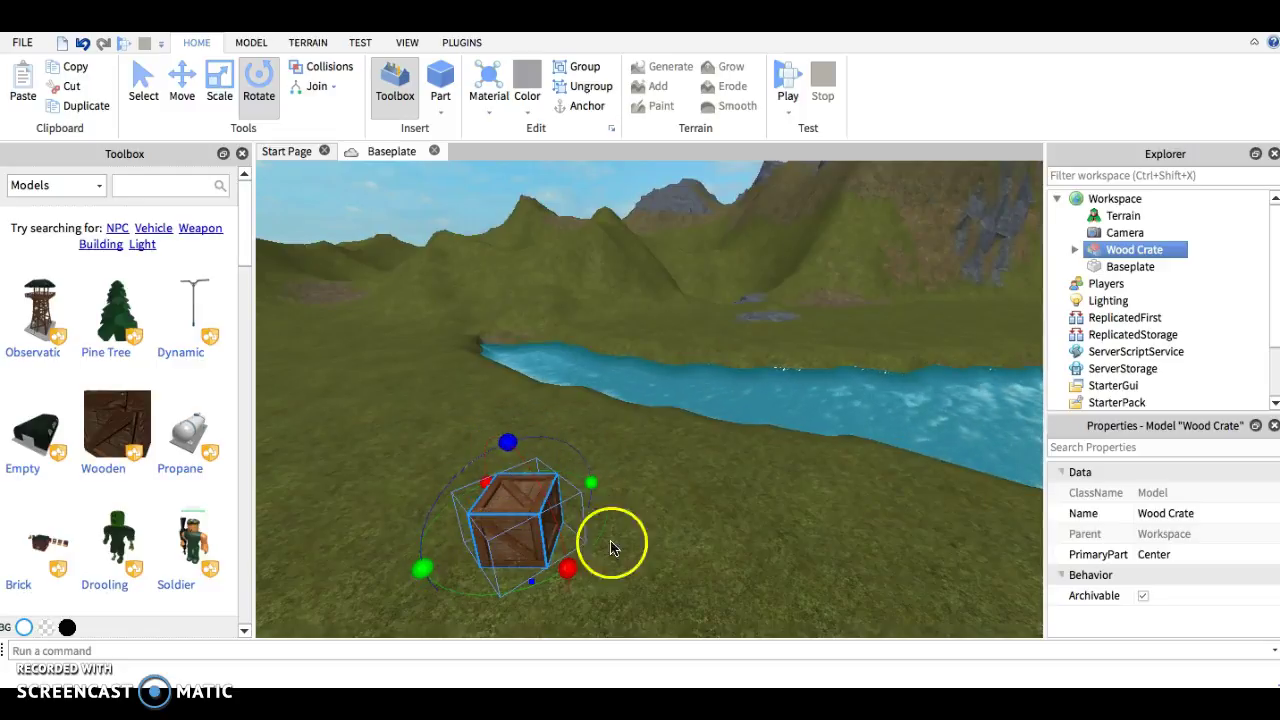
{"action": "left_click", "coordinate": [433, 533]}
{"action": "left_click", "coordinate": [512, 533]}
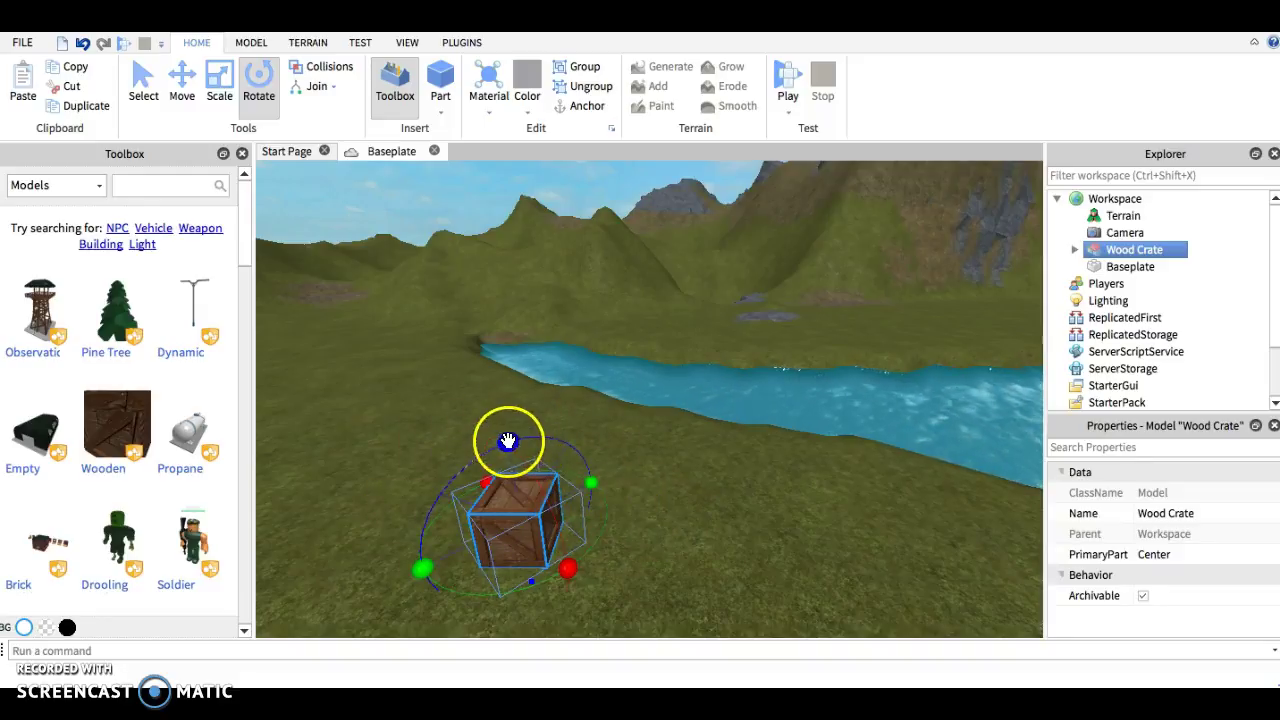
{"action": "left_click_drag", "start_coordinate": [508, 443], "coordinate": [566, 446]}
{"action": "left_click", "coordinate": [686, 568]}
{"action": "right_click_drag", "start_coordinate": [686, 568], "coordinate": [686, 570]}
{"action": "scroll", "coordinate": [686, 570], "scroll_direction": "down", "scroll_amount": 2}
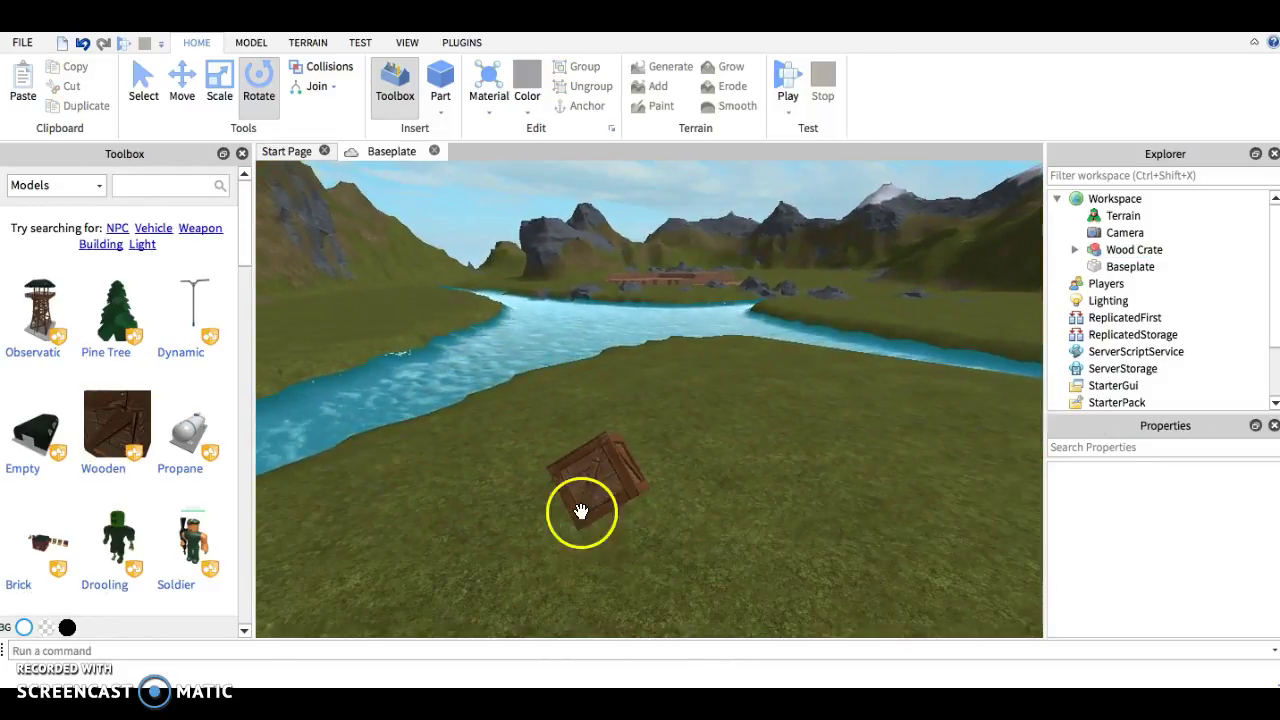
{"action": "left_click", "coordinate": [594, 494]}
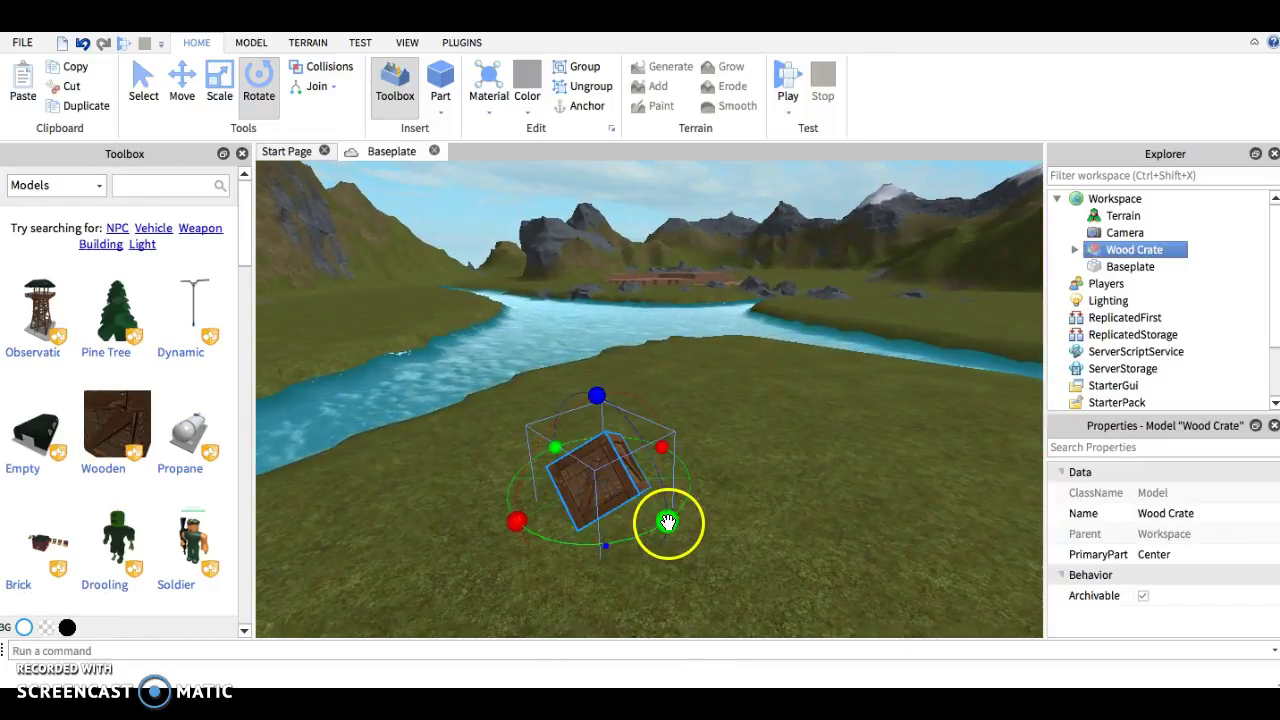
{"action": "left_click", "coordinate": [220, 90]}
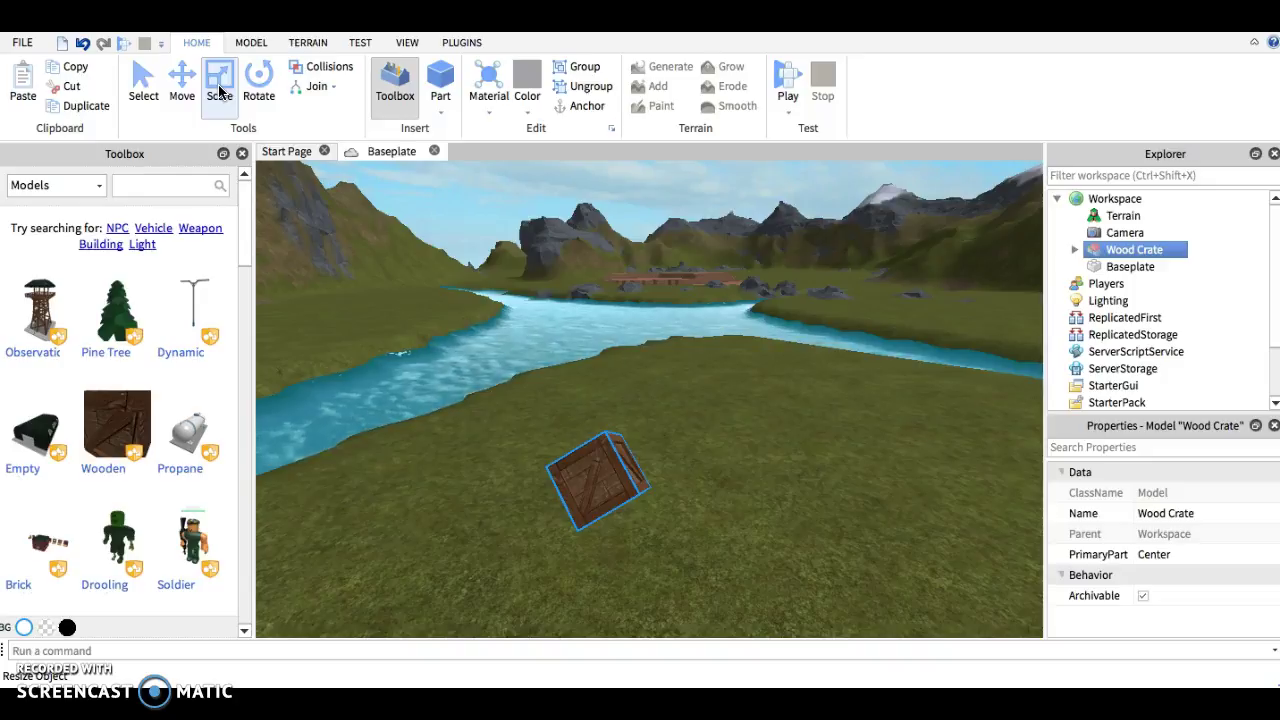
- Slide the tilted crate farther back onto a new grass spot by the river bank
{"action": "mouse_move", "coordinate": [610, 478]}
{"action": "left_mouse_down"}
{"action": "mouse_move", "coordinate": [646, 434]}
{"action": "mouse_move", "coordinate": [643, 509]}
{"action": "left_mouse_up"}
{"action": "scroll", "coordinate": [629, 420], "scroll_direction": "up", "scroll_amount": 3}
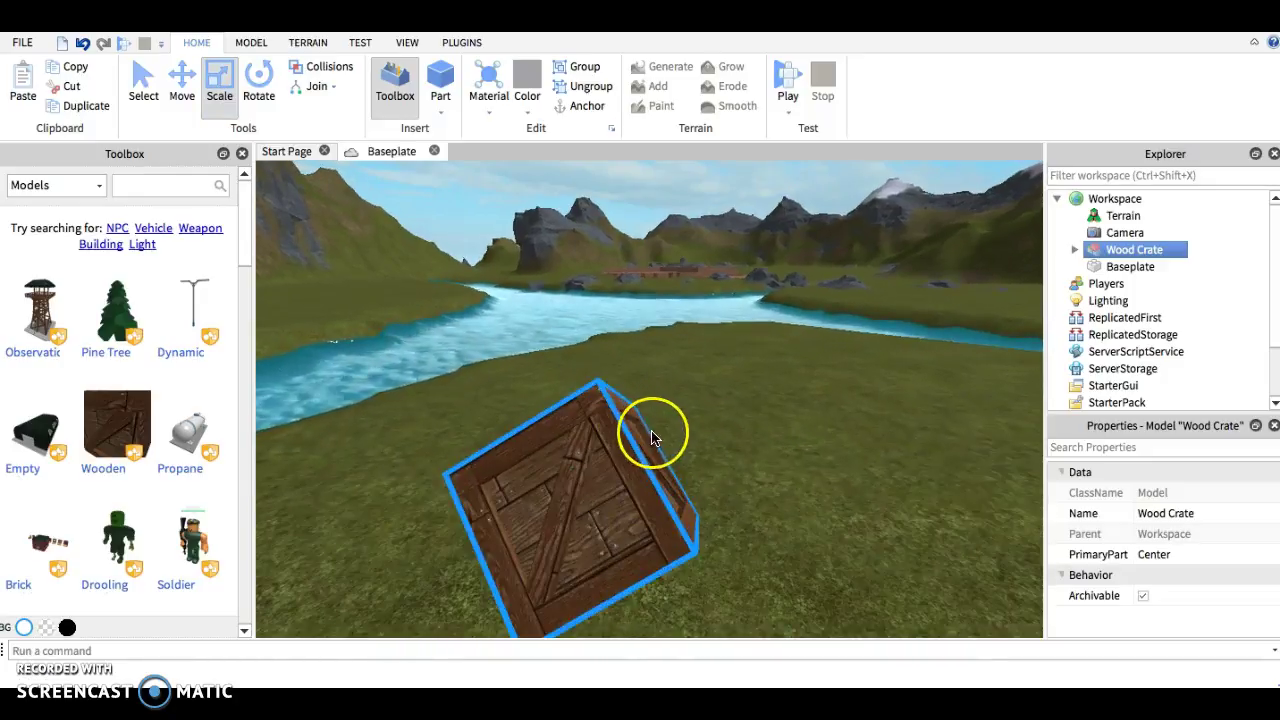
{"action": "scroll", "coordinate": [652, 435], "scroll_direction": "up", "scroll_amount": 2}
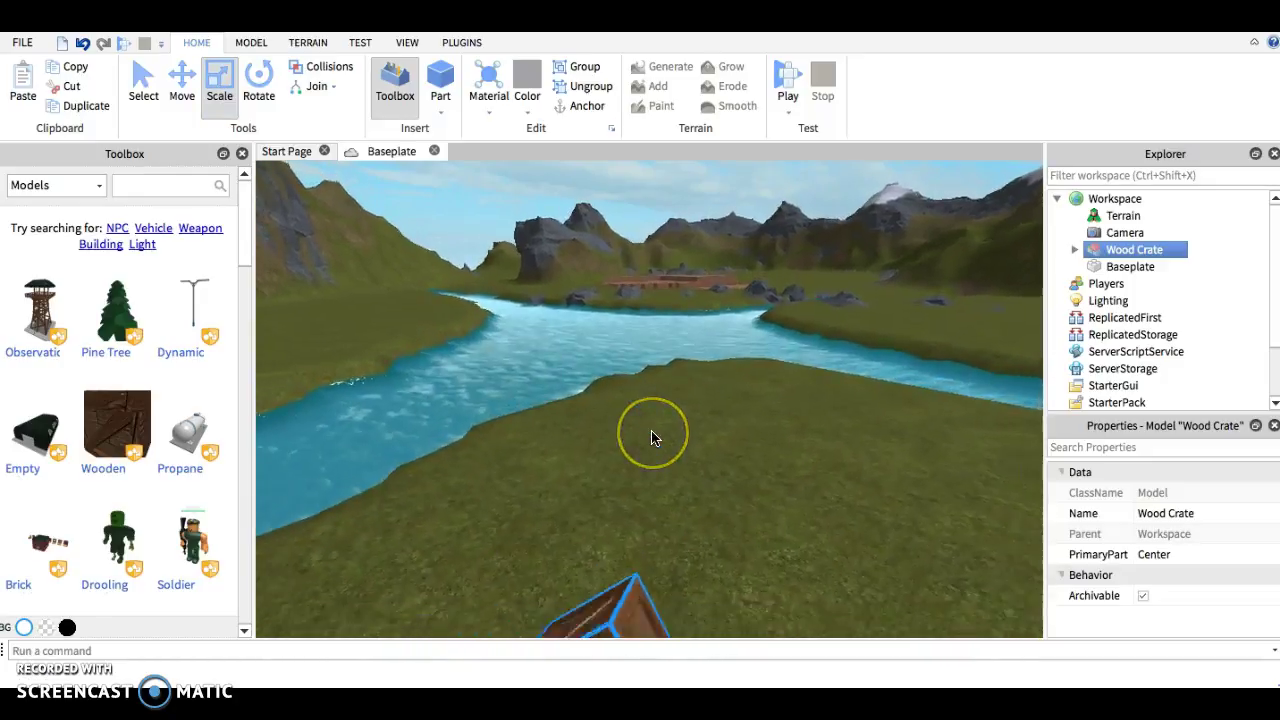
{"action": "scroll", "coordinate": [645, 435], "scroll_direction": "down", "scroll_amount": 5}
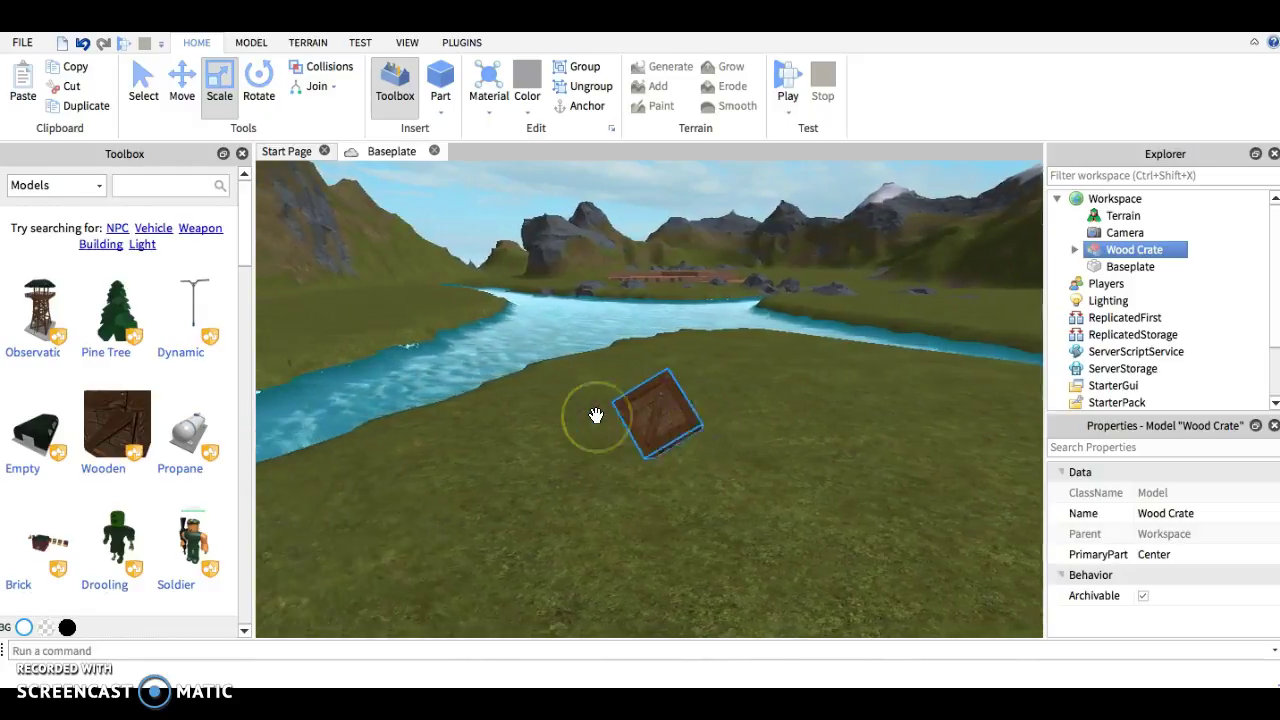
{"action": "right_click_drag", "start_coordinate": [596, 415], "coordinate": [594, 417]}
{"action": "left_click_drag", "start_coordinate": [471, 423], "coordinate": [641, 425]}
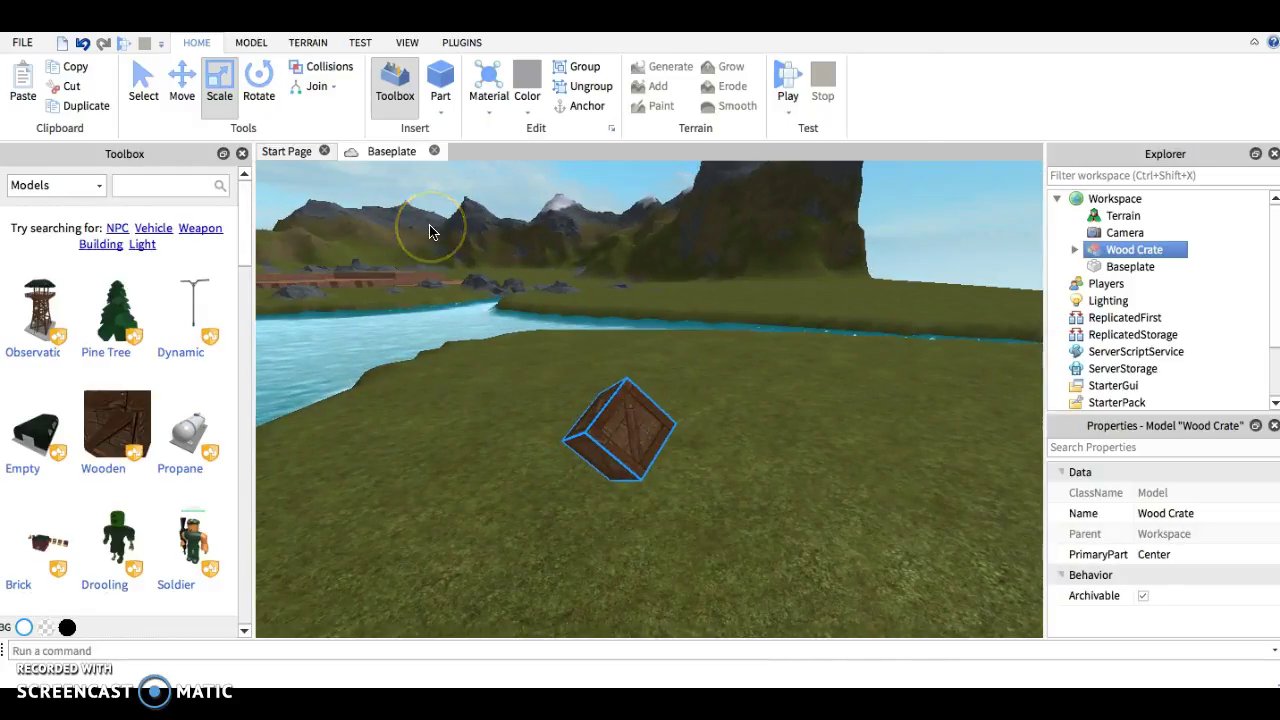
{"action": "scroll", "coordinate": [430, 232], "scroll_direction": "down", "scroll_amount": 2}
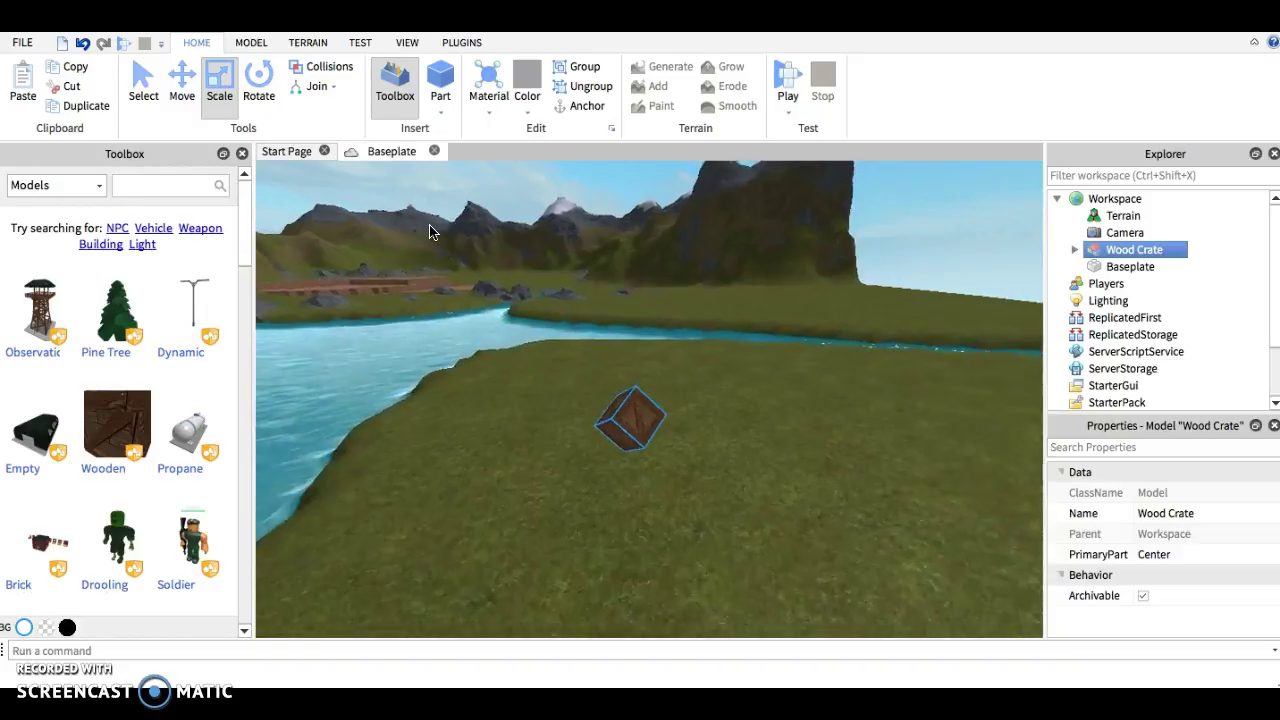
{"action": "scroll", "coordinate": [430, 232], "scroll_direction": "down", "scroll_amount": 2}
{"action": "scroll", "coordinate": [430, 232], "scroll_direction": "down", "scroll_amount": 2}
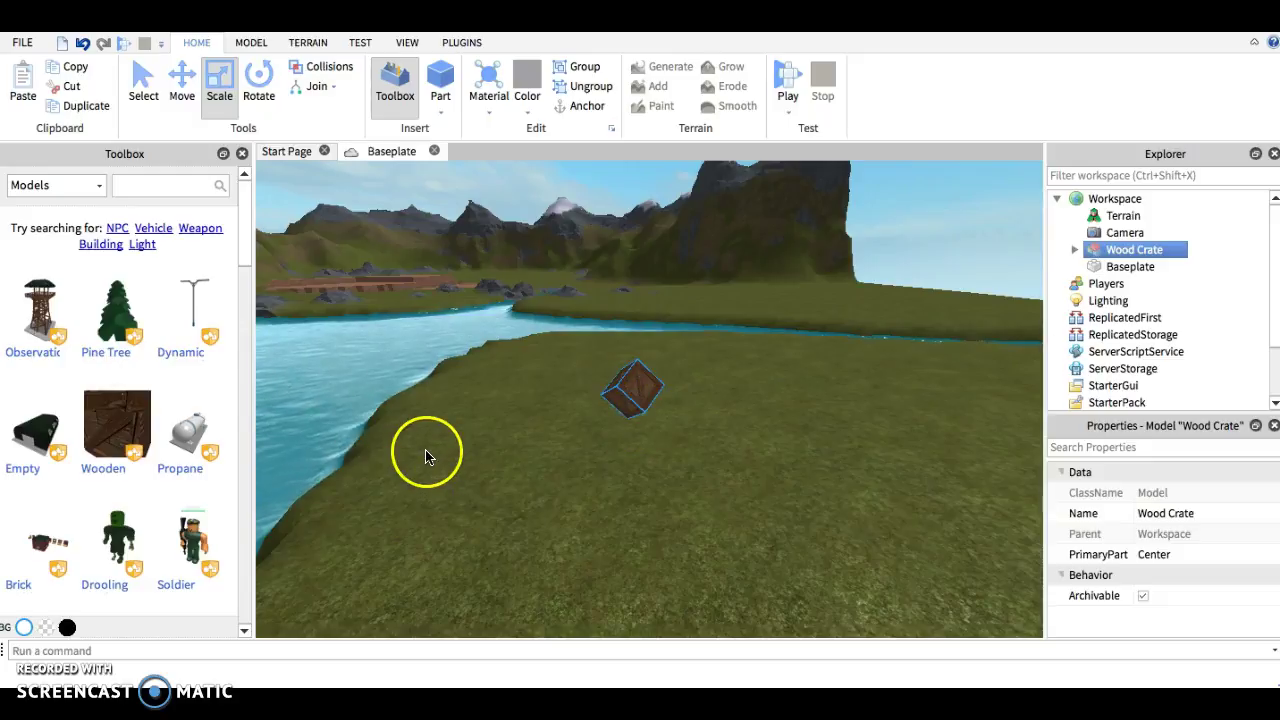
- Search Toolbox Models for 'ninja' and insert a ninja model
{"action": "left_click", "coordinate": [443, 387]}
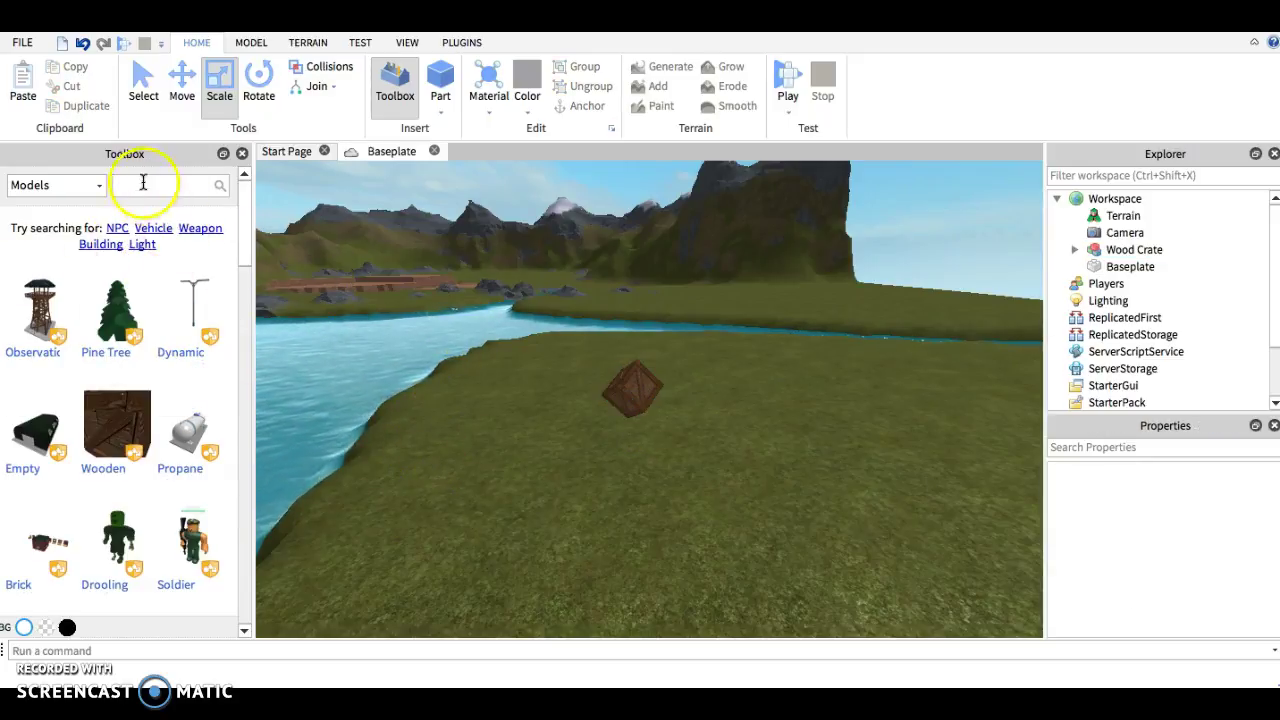
{"action": "left_click", "coordinate": [97, 189]}
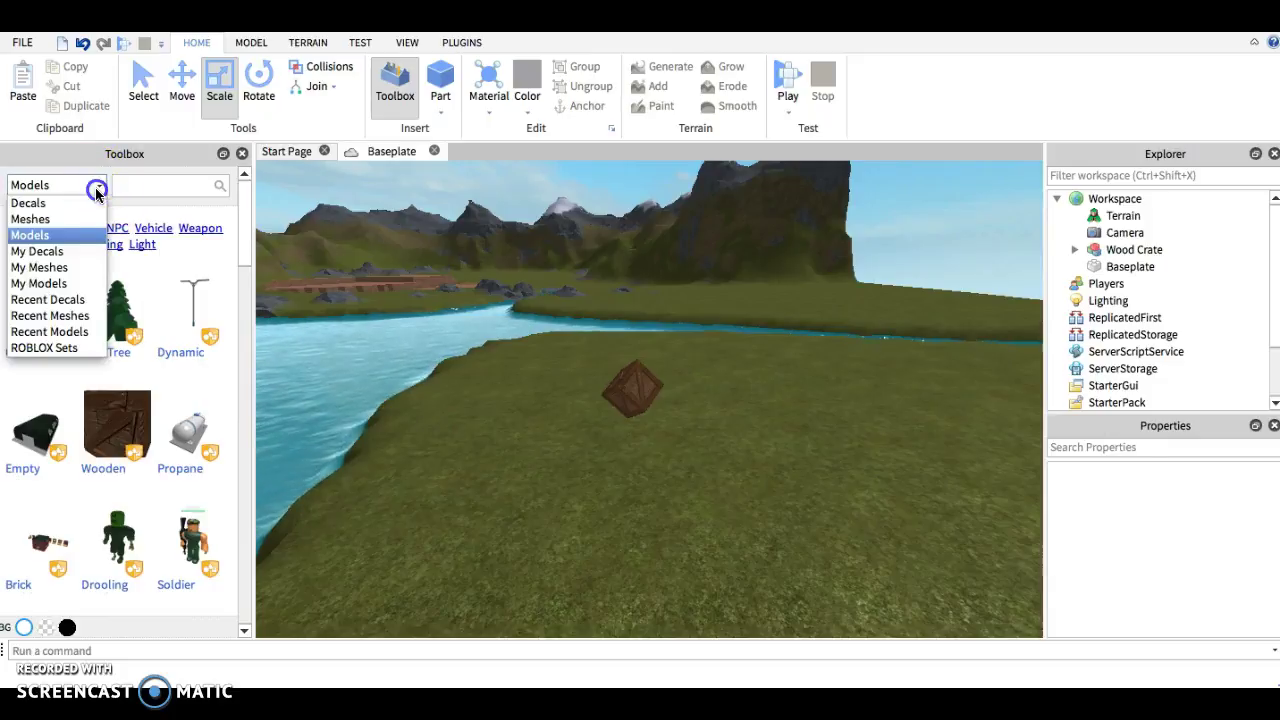
{"action": "left_click", "coordinate": [163, 193]}
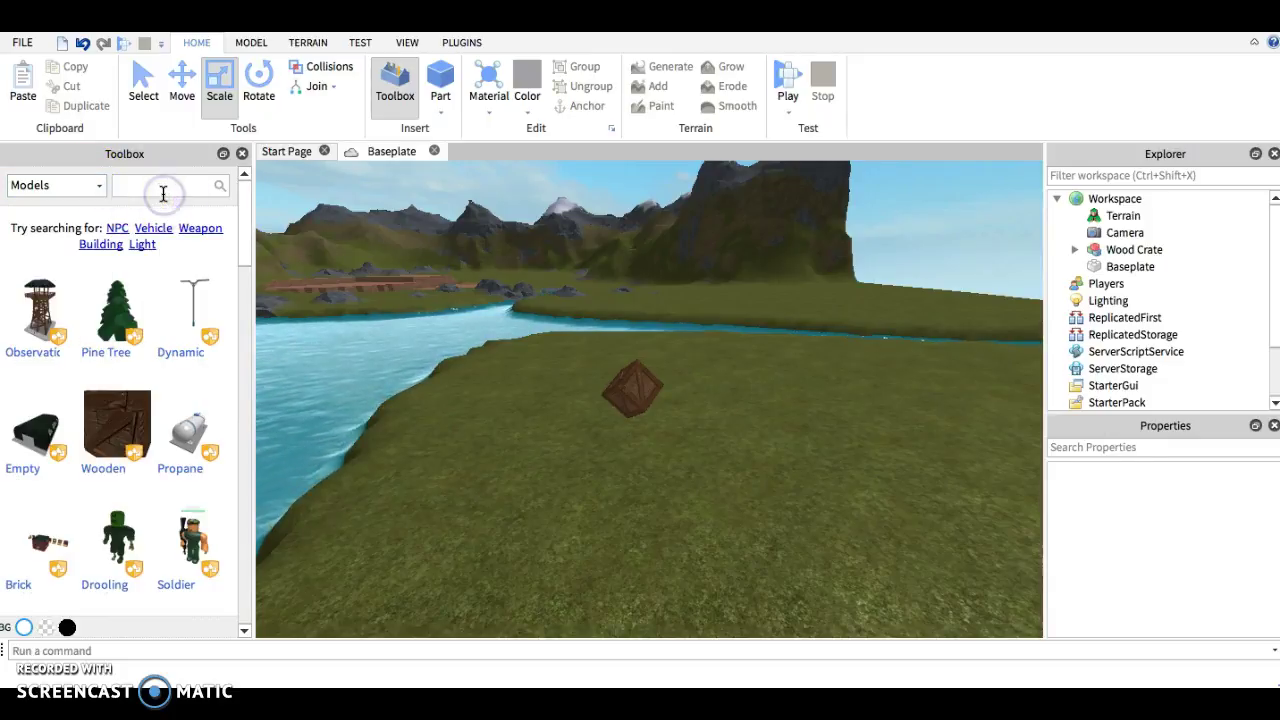
{"action": "type", "text": "ninja"}
{"action": "key", "text": "Return"}
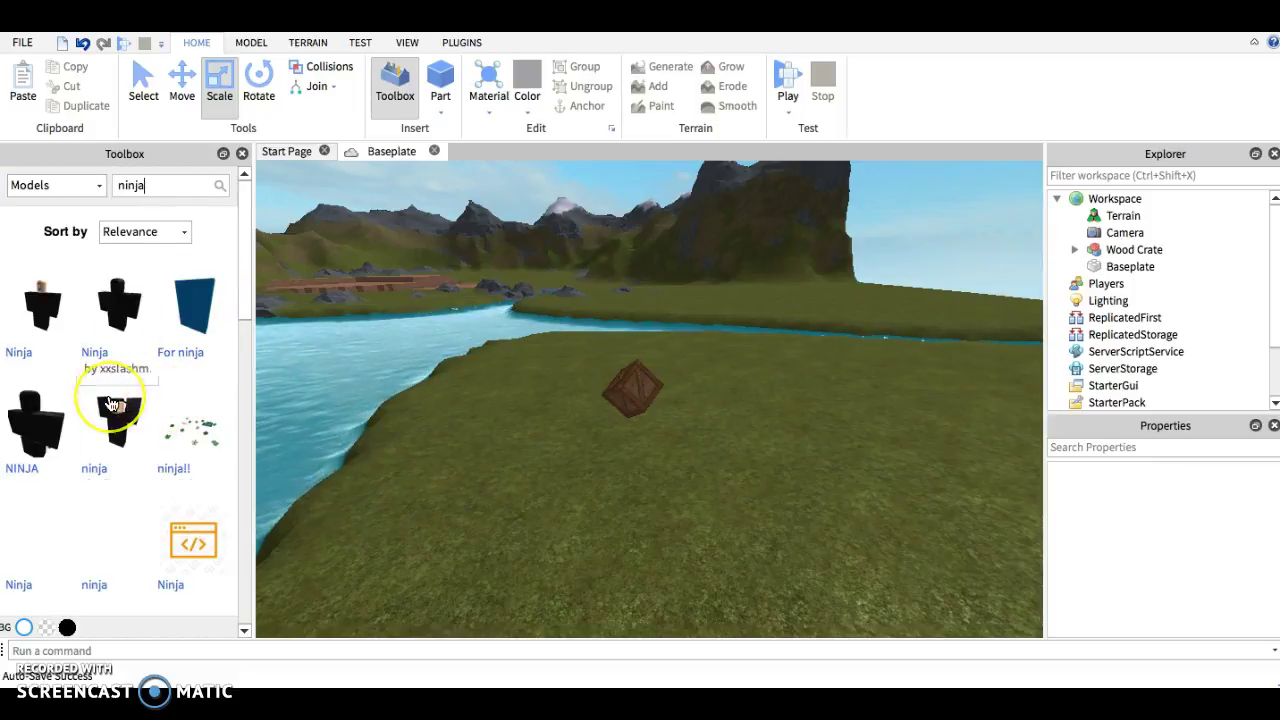
{"action": "scroll", "coordinate": [111, 403], "scroll_direction": "down", "scroll_amount": 4}
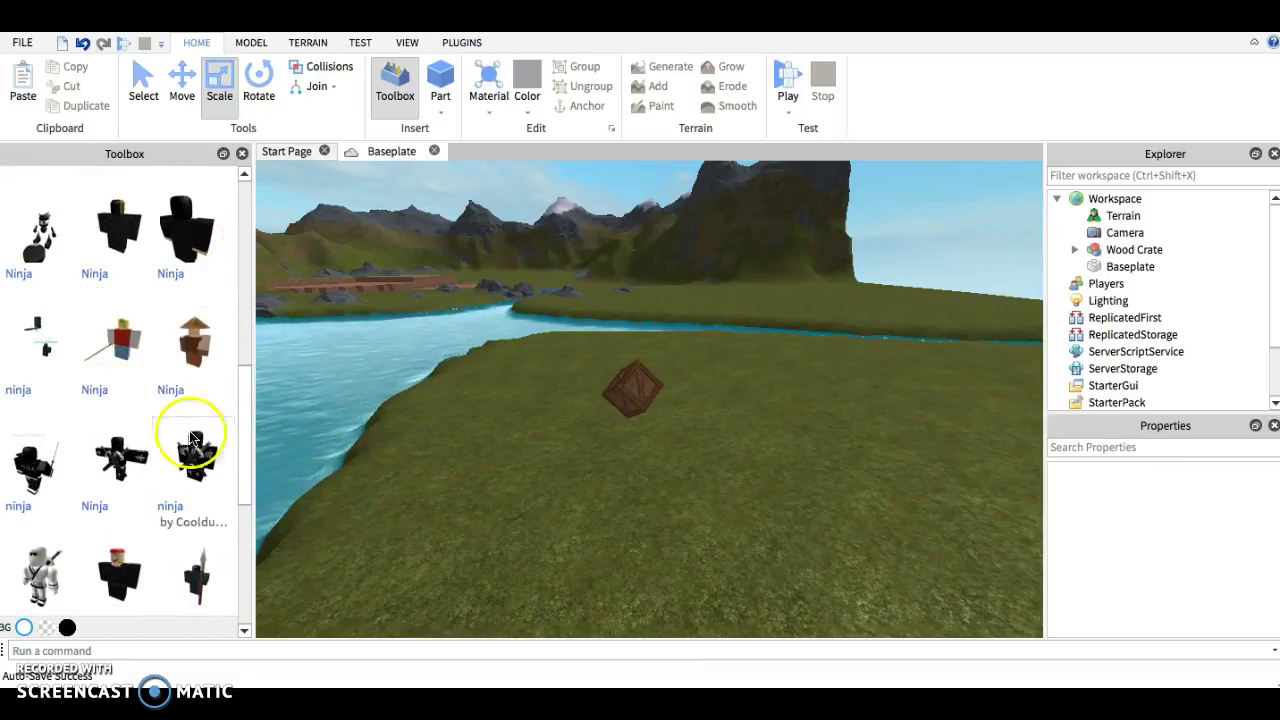
{"action": "left_click", "coordinate": [196, 468]}
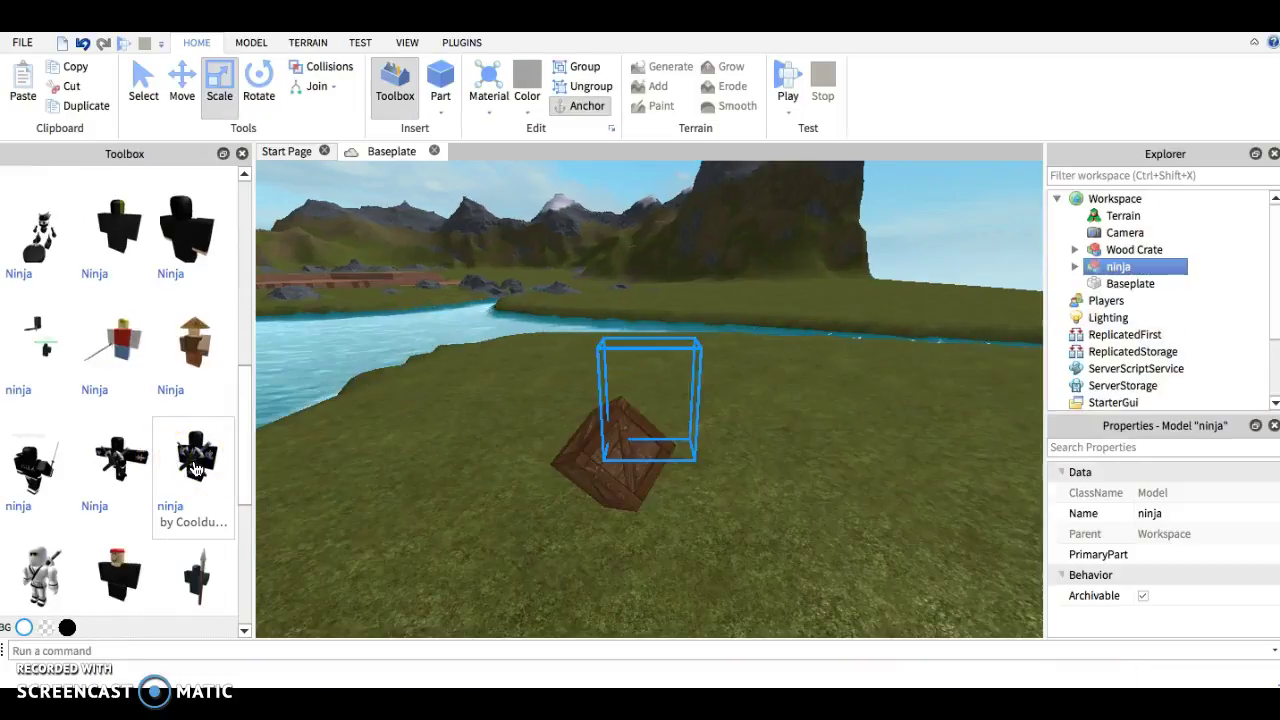
- Move the ninja onto the grass beside the river, framing it with the crate
{"action": "mouse_move", "coordinate": [650, 420]}
{"action": "left_mouse_down"}
{"action": "mouse_move", "coordinate": [679, 524]}
{"action": "mouse_move", "coordinate": [745, 500]}
{"action": "left_mouse_up"}
{"action": "left_click", "coordinate": [666, 429]}
{"action": "right_click_drag", "start_coordinate": [666, 429], "coordinate": [629, 449]}
{"action": "mouse_move", "coordinate": [629, 449]}
{"action": "left_mouse_down"}
{"action": "mouse_move", "coordinate": [795, 515]}
{"action": "mouse_move", "coordinate": [762, 475]}
{"action": "left_mouse_up"}
{"action": "left_click", "coordinate": [734, 494]}
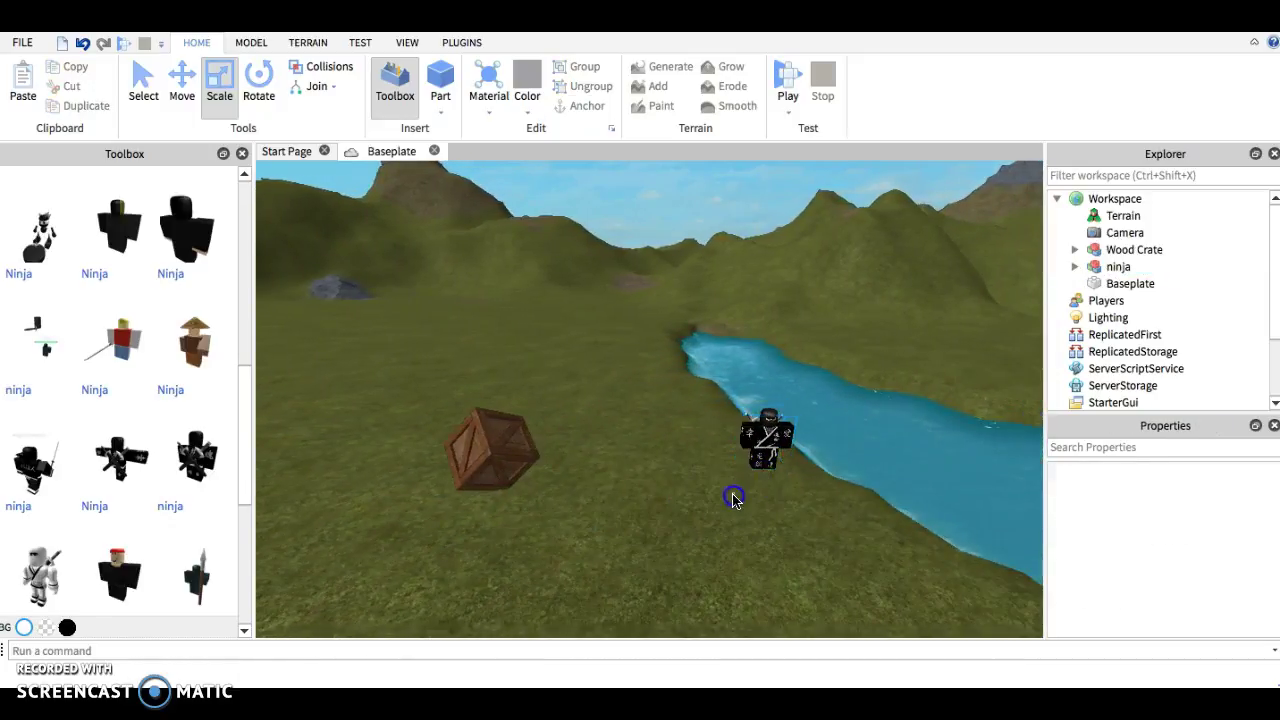
{"action": "right_click_drag", "start_coordinate": [732, 493], "coordinate": [732, 493]}
{"action": "scroll", "coordinate": [732, 493], "scroll_direction": "up", "scroll_amount": 2}
{"action": "scroll", "coordinate": [732, 493], "scroll_direction": "up", "scroll_amount": 1}
{"action": "key", "text": "a"}
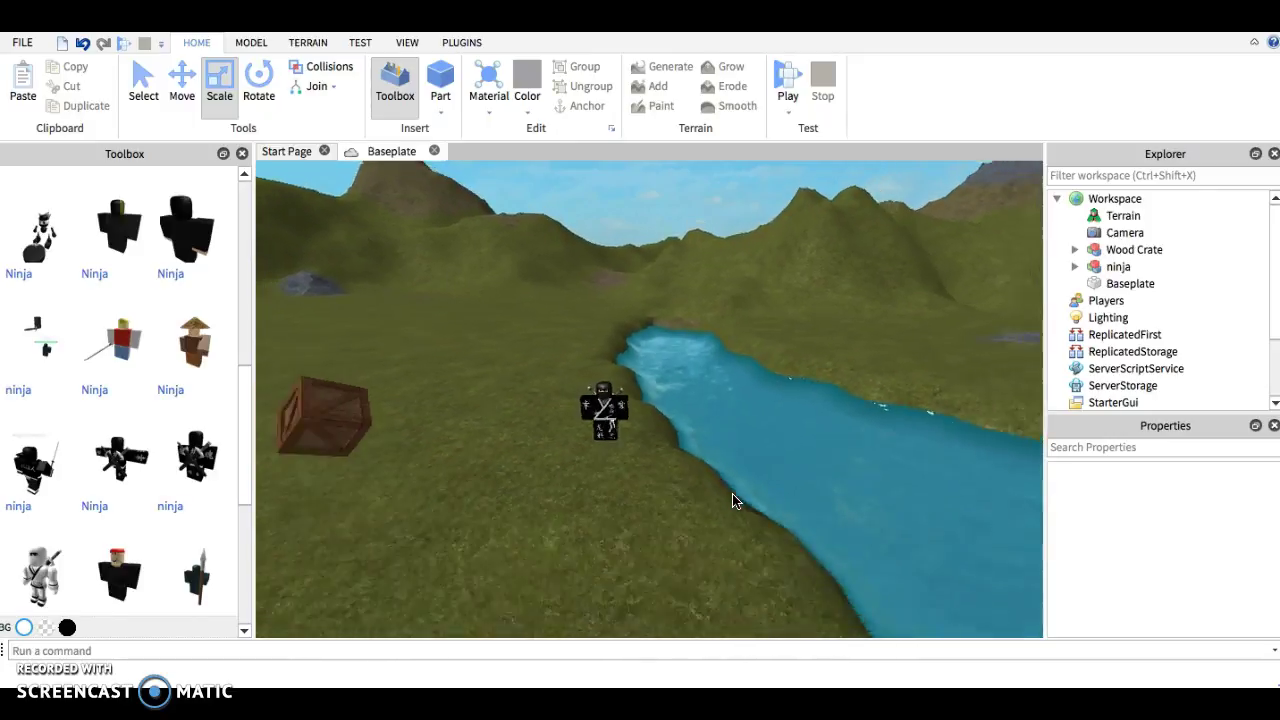
{"action": "key", "text": "d"}
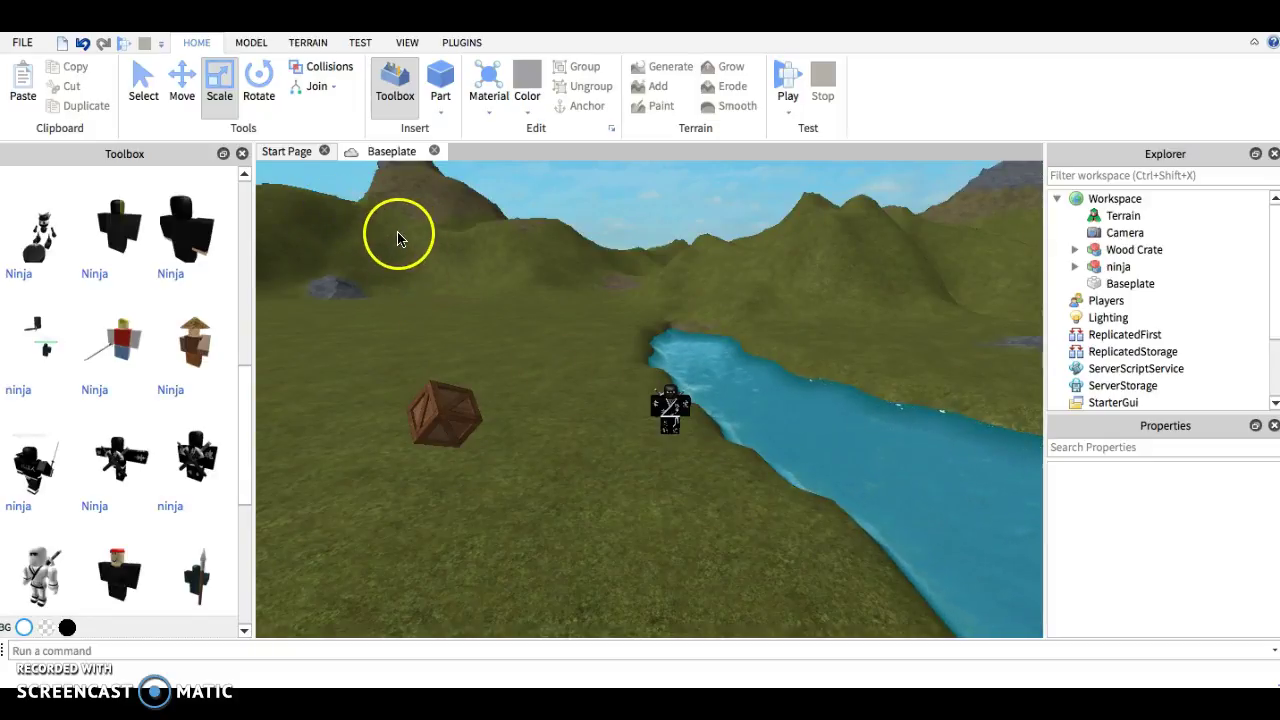
{"action": "scroll", "coordinate": [239, 236], "scroll_direction": "down", "scroll_amount": 3}
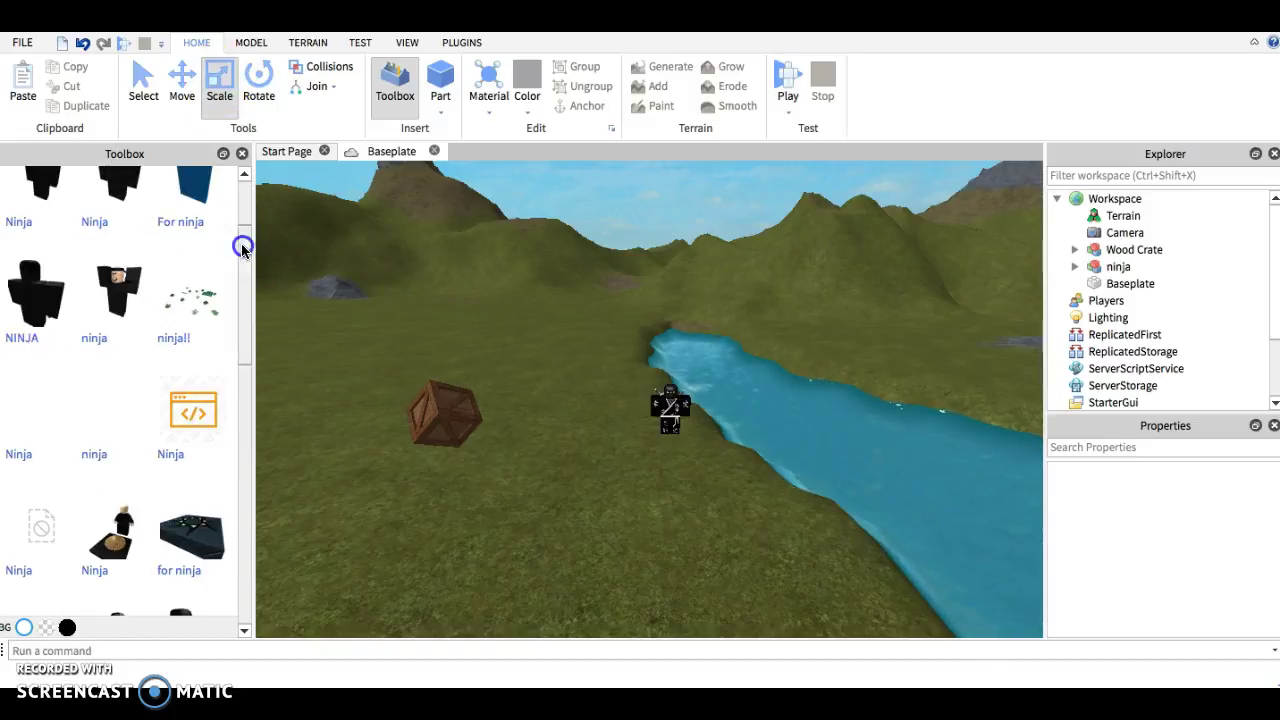
- Insert the Neutral spawn location from ROBLOX Sets and drag it onto the foreground grass
{"action": "left_click_drag", "start_coordinate": [242, 246], "coordinate": [244, 165]}
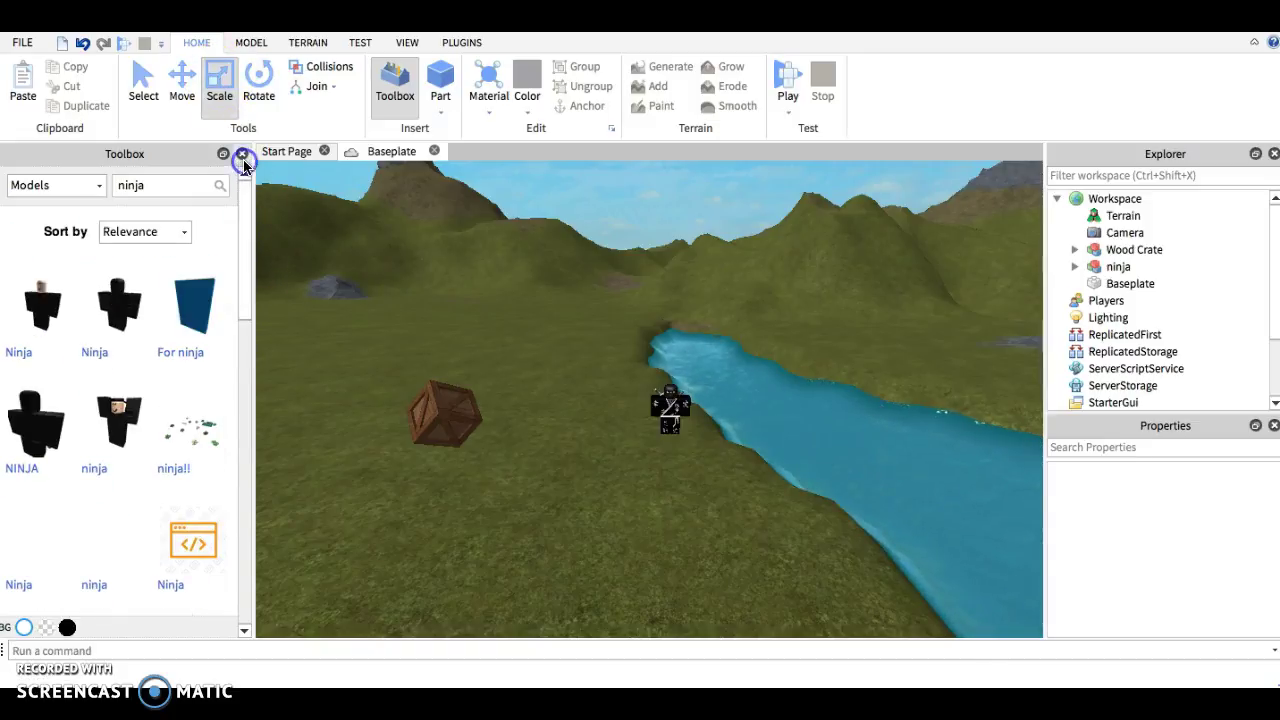
{"action": "left_click", "coordinate": [98, 190]}
{"action": "left_click", "coordinate": [66, 349]}
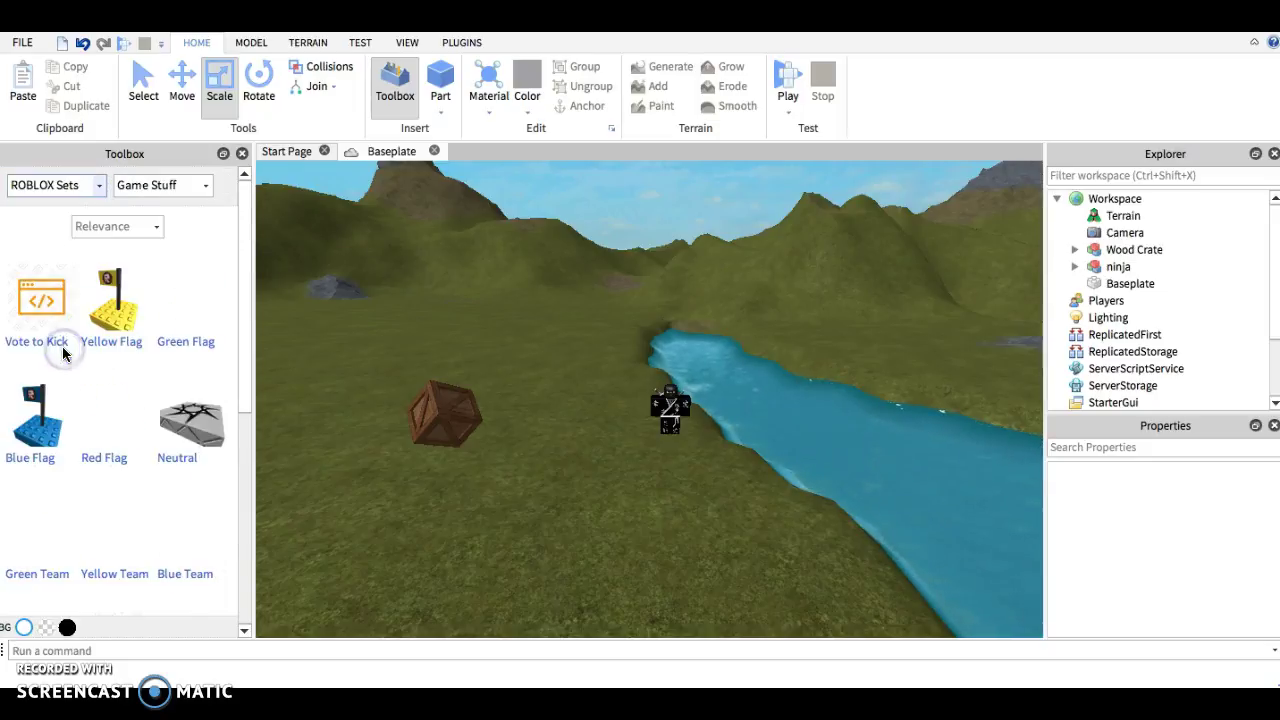
{"action": "left_click", "coordinate": [189, 427]}
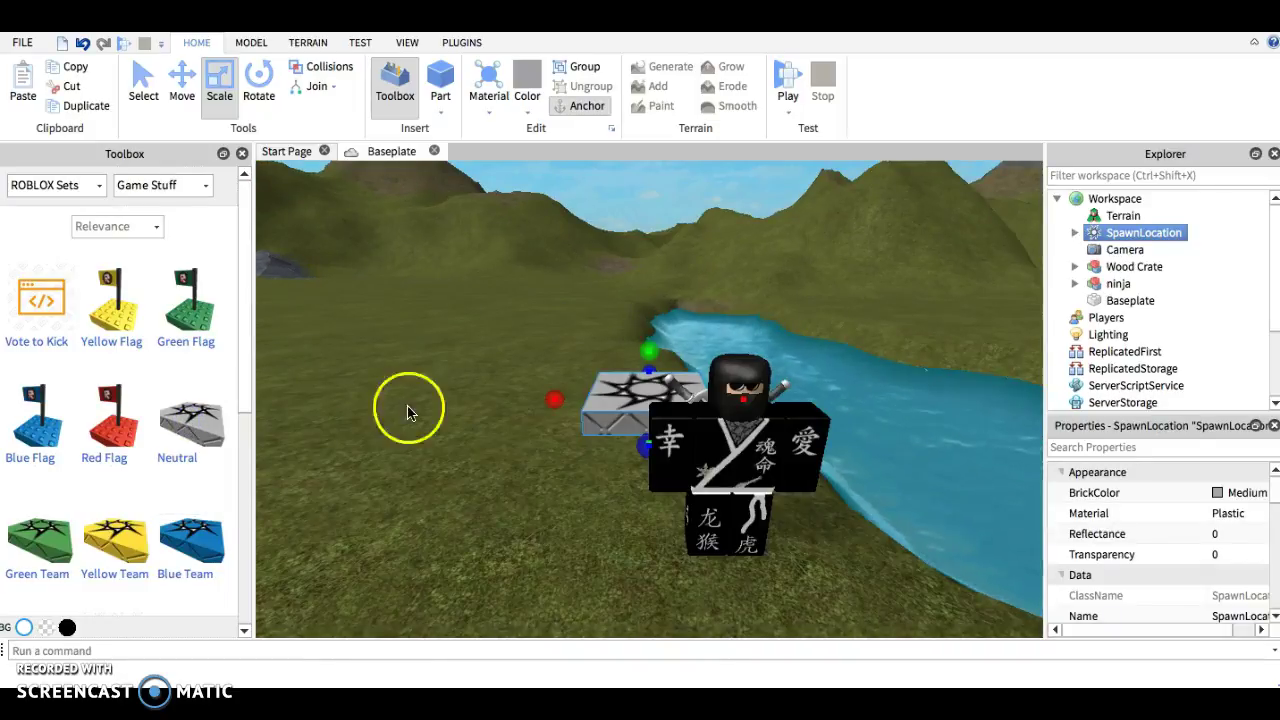
{"action": "scroll", "coordinate": [483, 387], "scroll_direction": "down", "scroll_amount": 5}
{"action": "left_click_drag", "start_coordinate": [643, 394], "coordinate": [474, 572]}
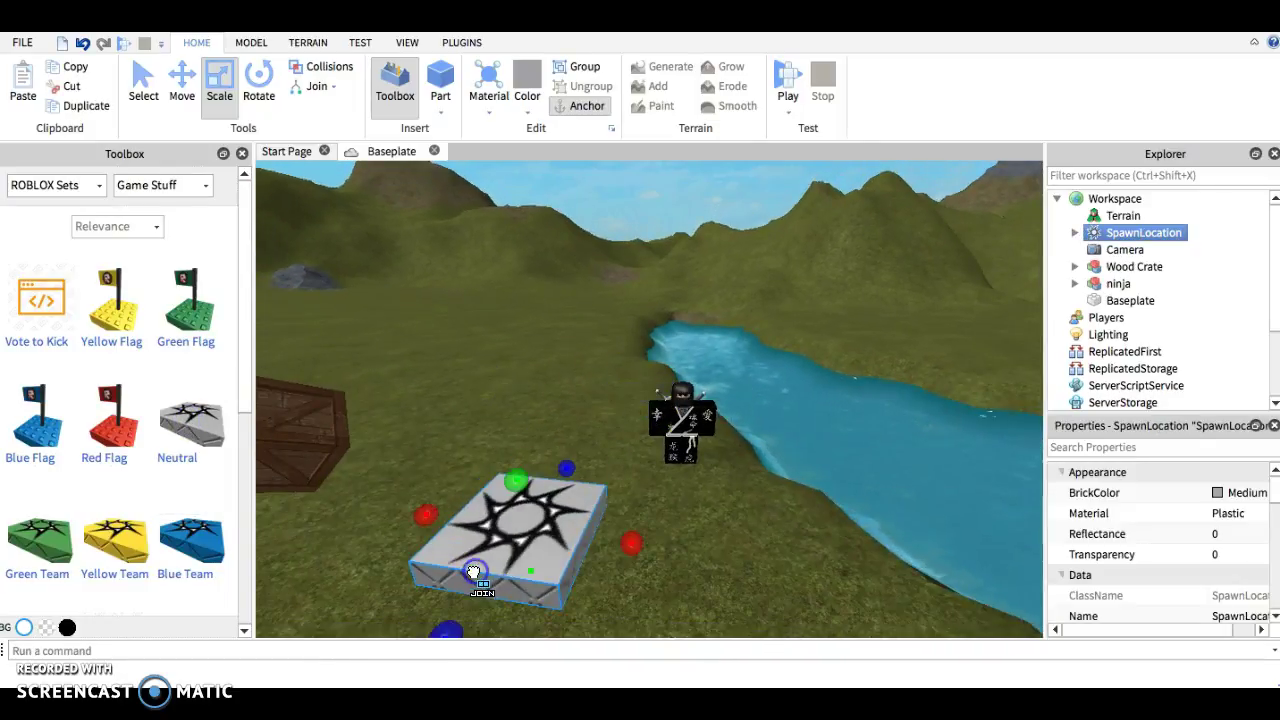
{"action": "scroll", "coordinate": [521, 537], "scroll_direction": "down", "scroll_amount": 3}
{"action": "scroll", "coordinate": [503, 486], "scroll_direction": "down", "scroll_amount": 2}
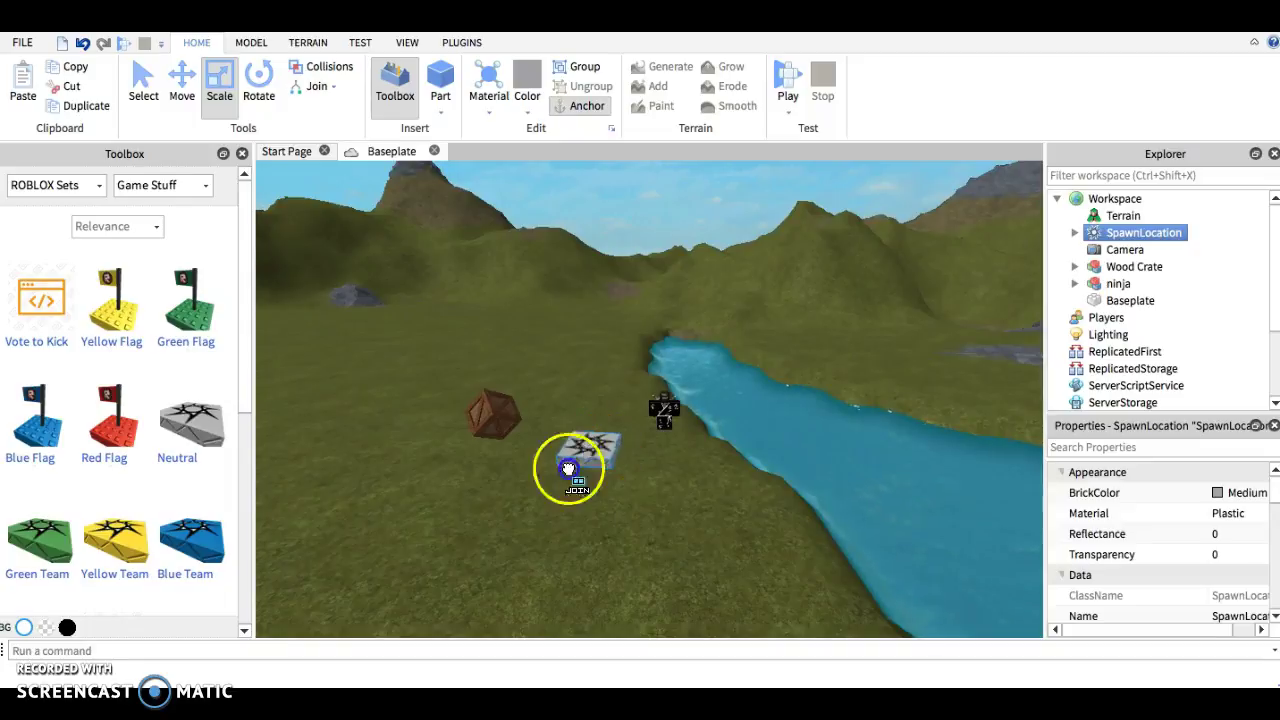
{"action": "left_click_drag", "start_coordinate": [560, 478], "coordinate": [475, 546]}
{"action": "left_click", "coordinate": [143, 80]}
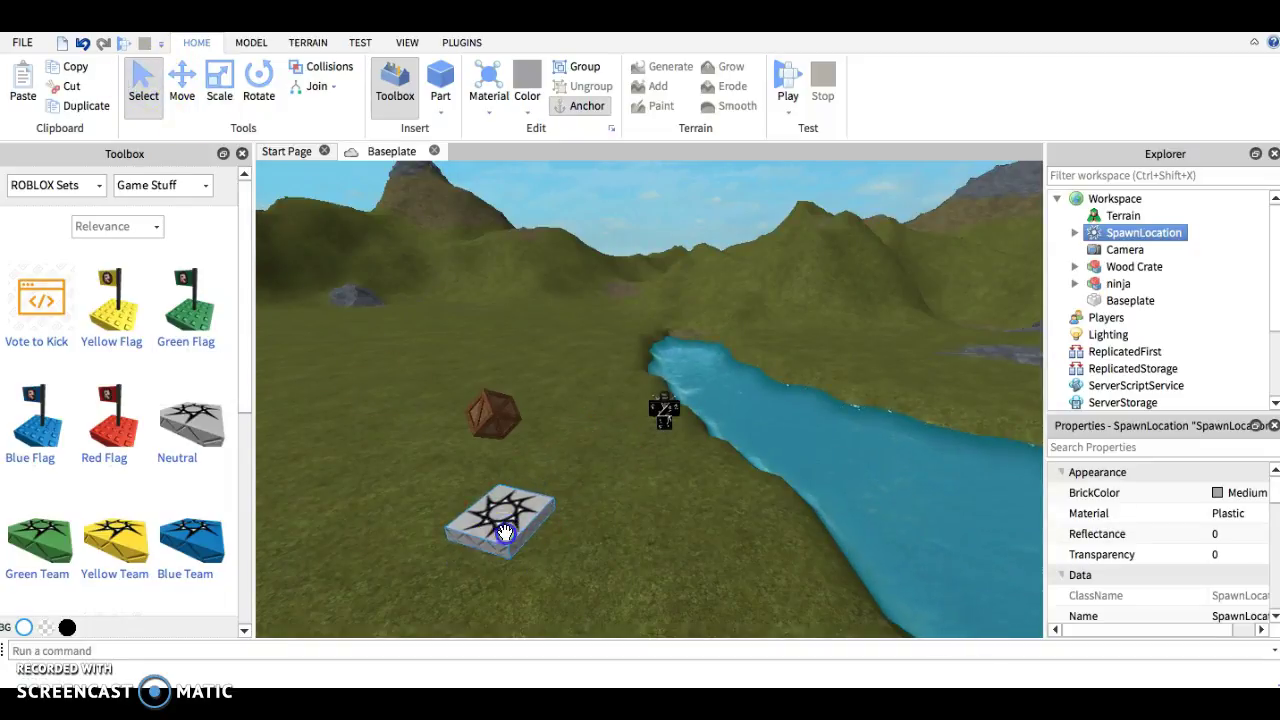
- Start a play test and run the character off the spawn pad toward the river and back
{"action": "key", "text": "a"}
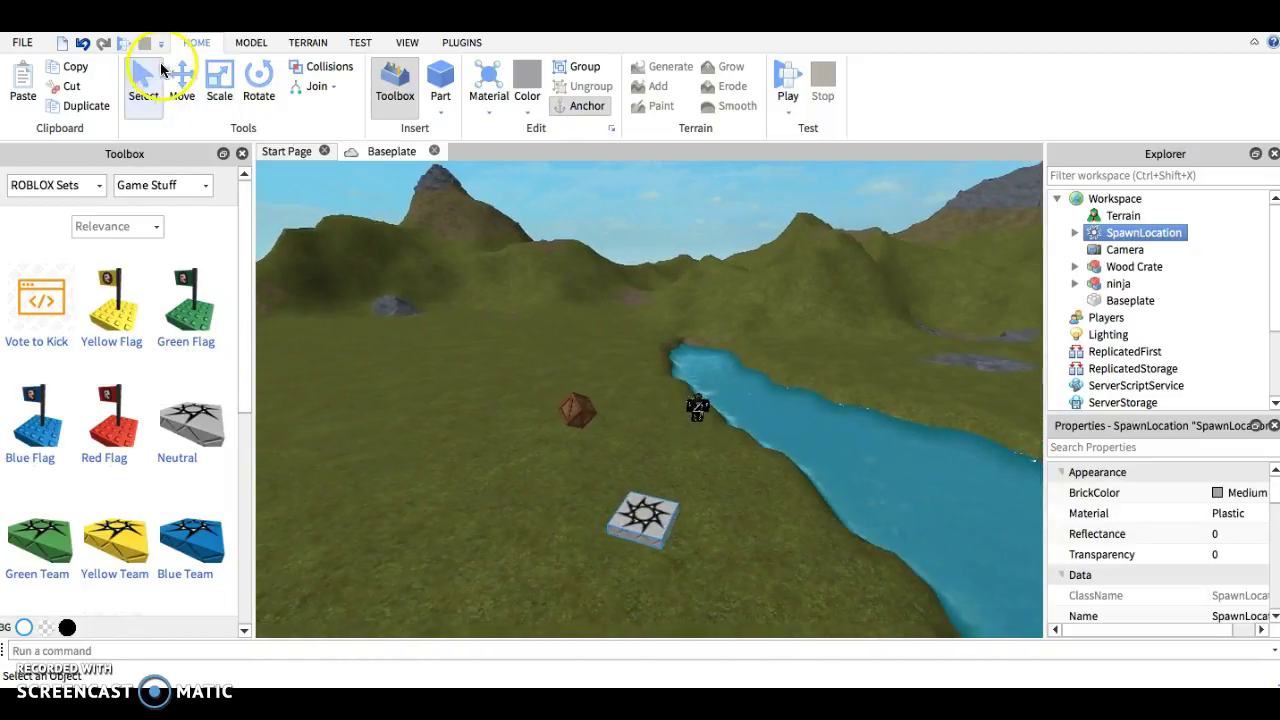
{"action": "left_click", "coordinate": [118, 43]}
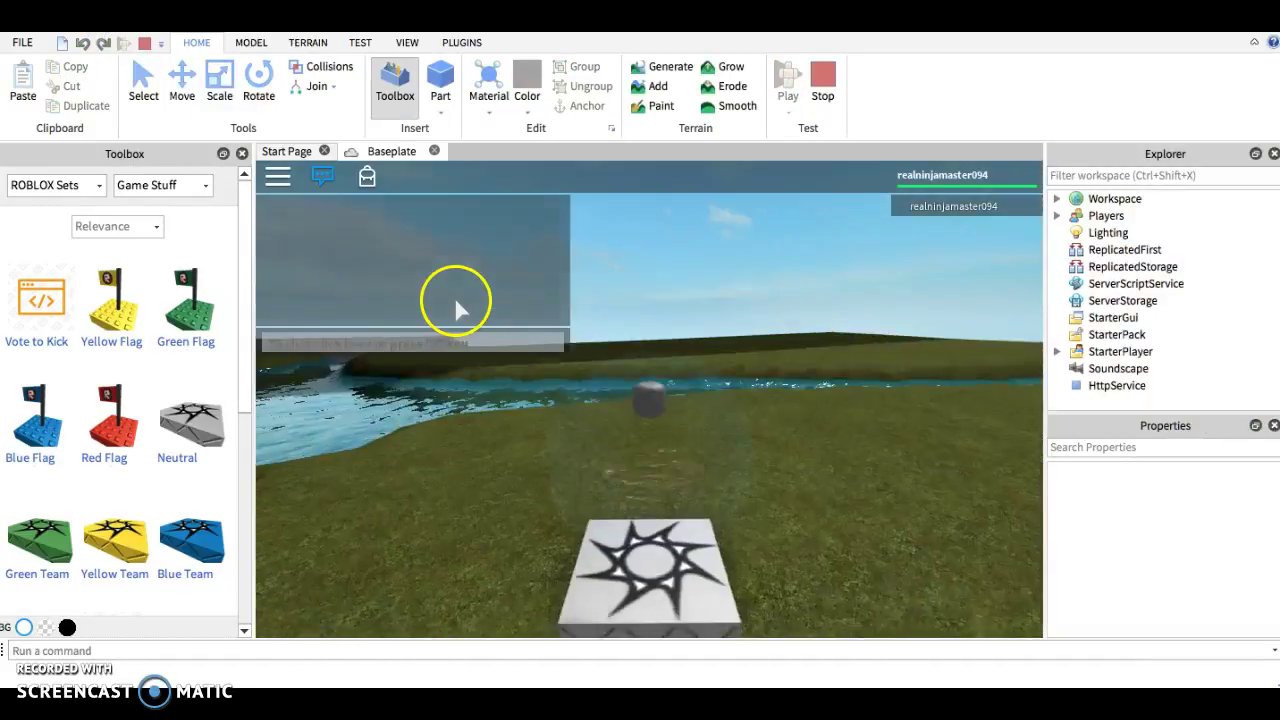
{"action": "key", "text": "w"}
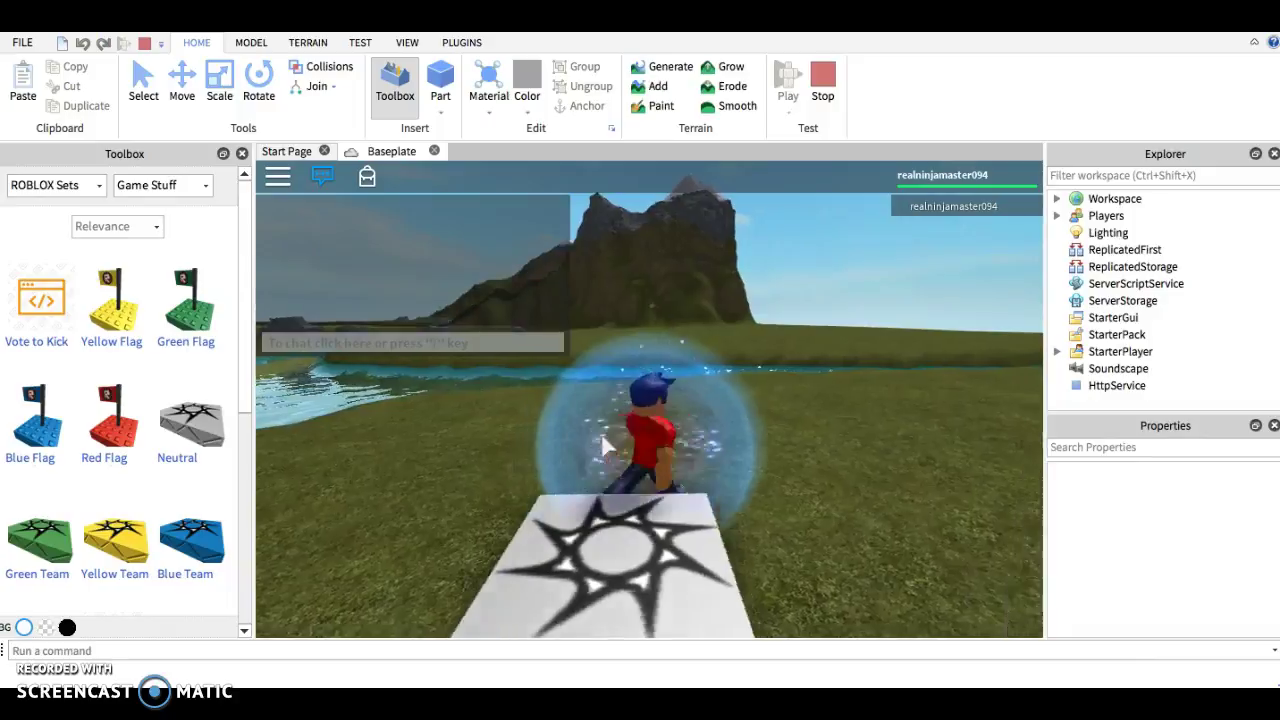
{"action": "key", "text": "Left"}
{"action": "key", "text": "w"}
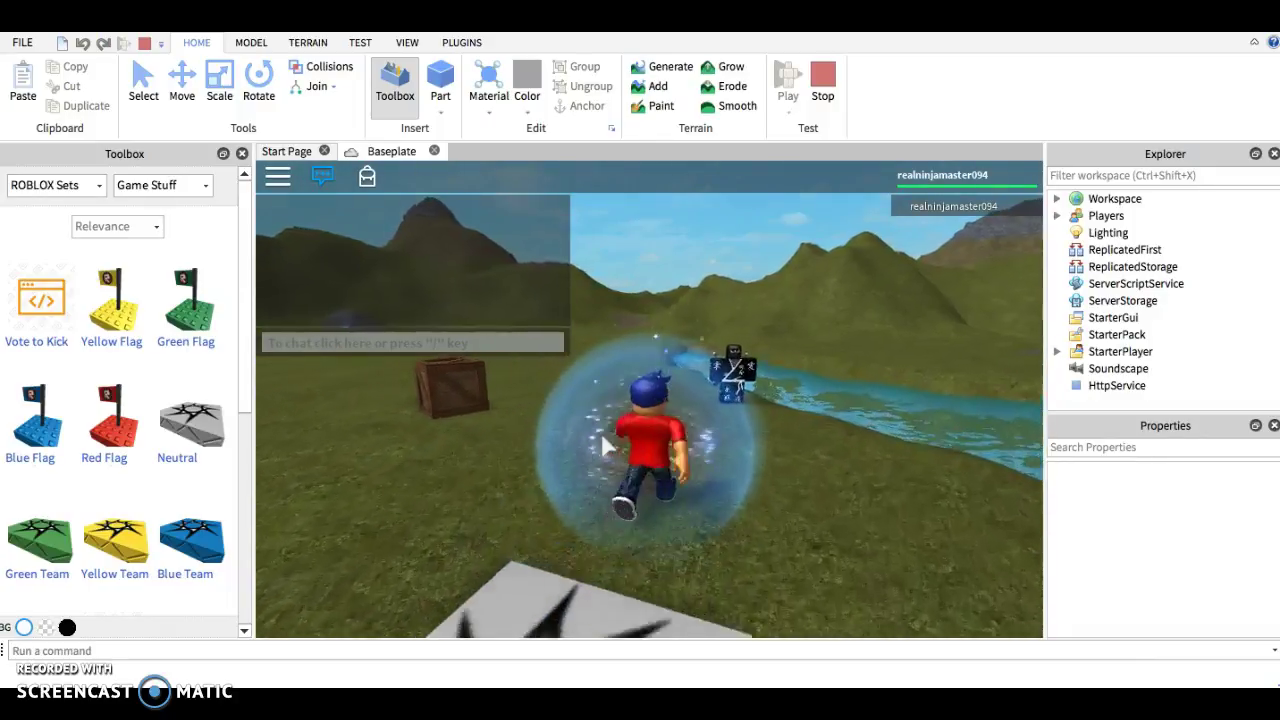
{"action": "key", "text": "Right"}
{"action": "key", "text": "w"}
{"action": "key", "text": "Left"}
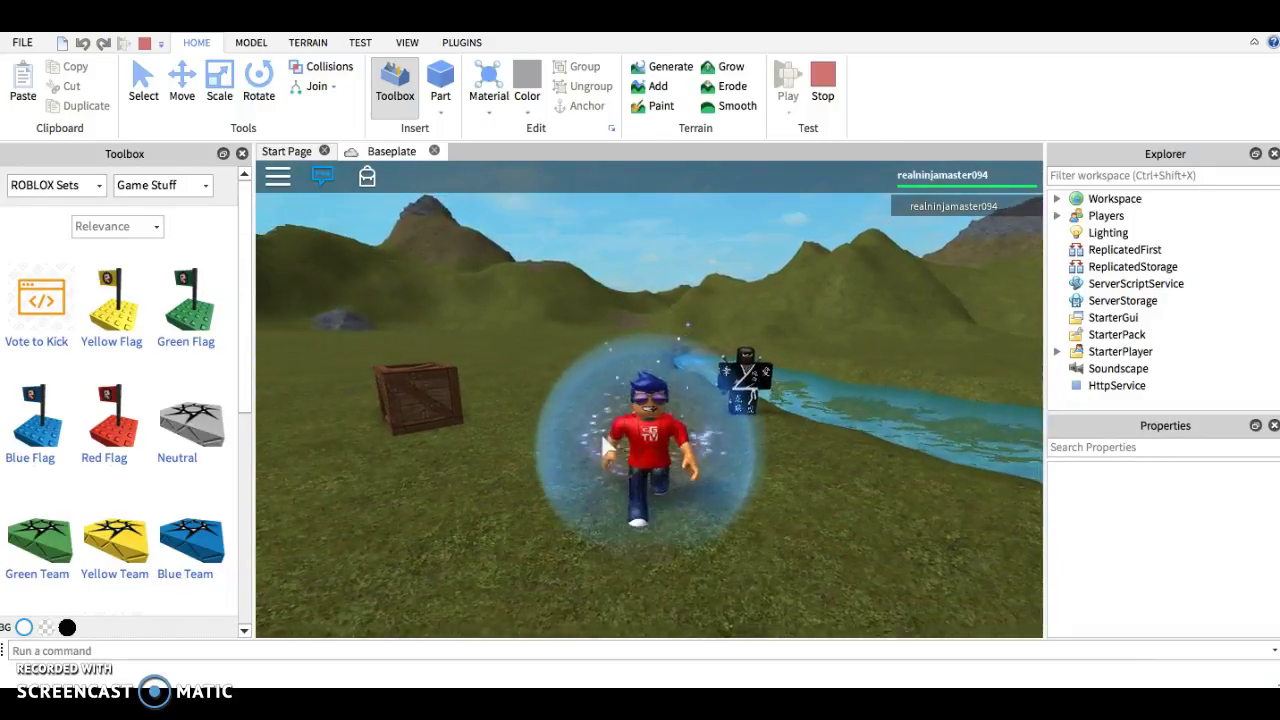
{"action": "key", "text": "a"}
{"action": "key", "text": "s"}
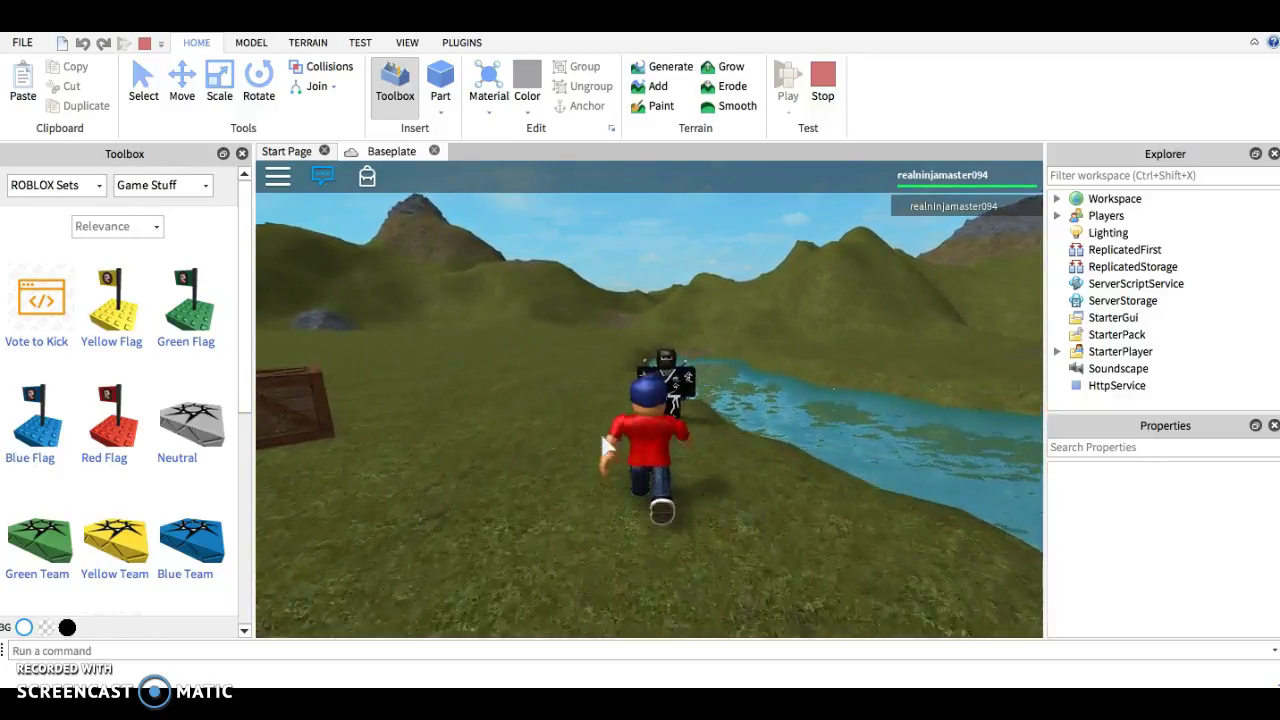
- Run the avatar around the crate and spawn pad, then stop the test
{"action": "key", "text": "a"}
{"action": "key", "text": "w"}
{"action": "key", "text": "s"}
{"action": "key", "text": "a"}
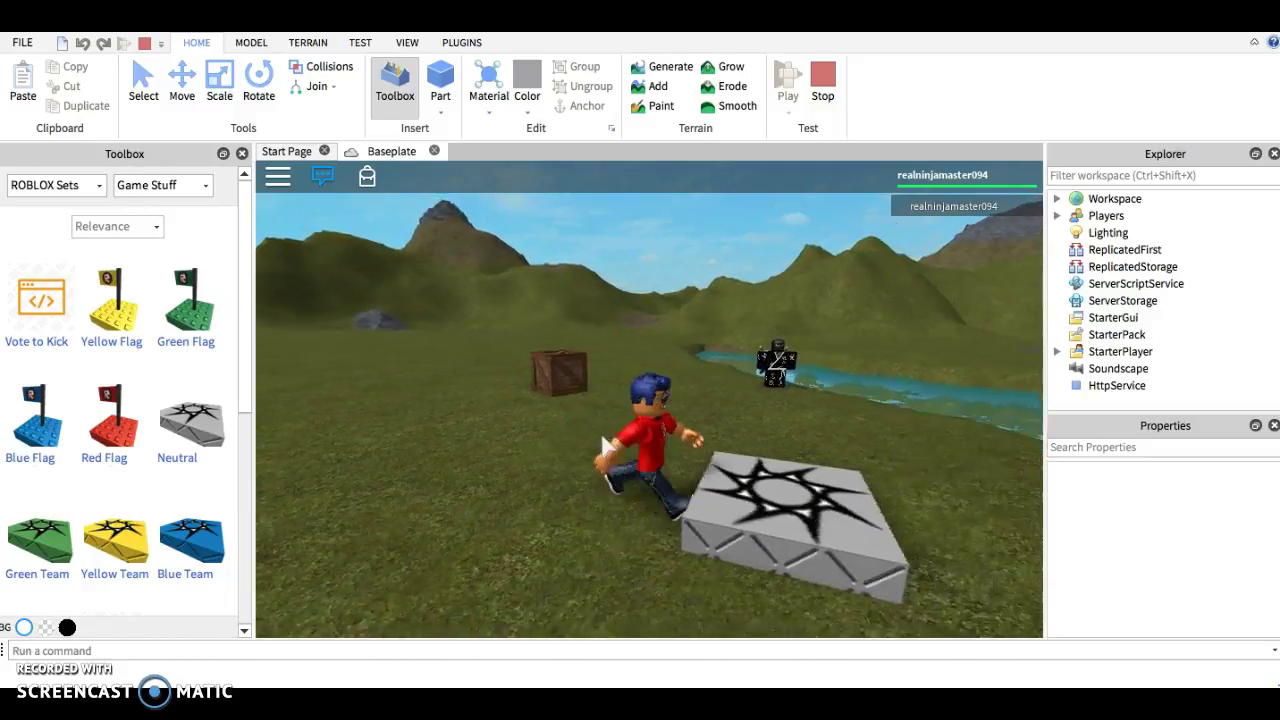
{"action": "key", "text": "d"}
{"action": "key", "text": "w"}
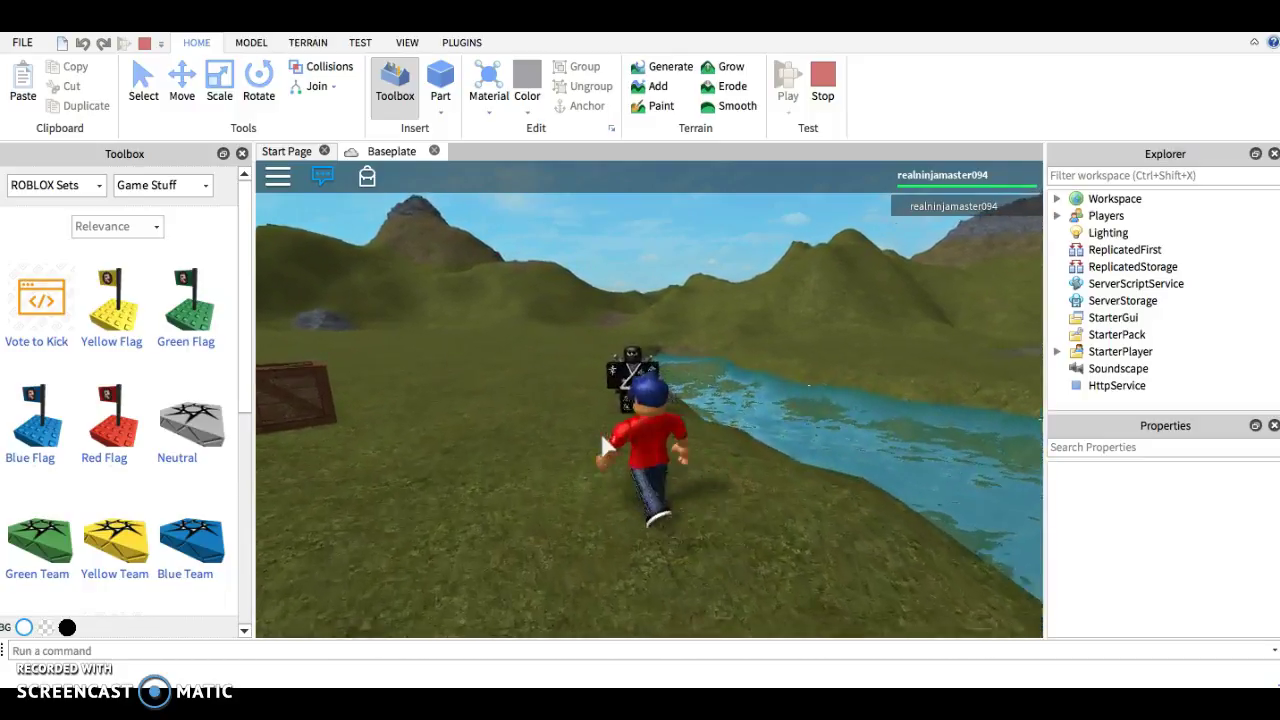
{"action": "key", "text": "a"}
{"action": "key", "text": "s"}
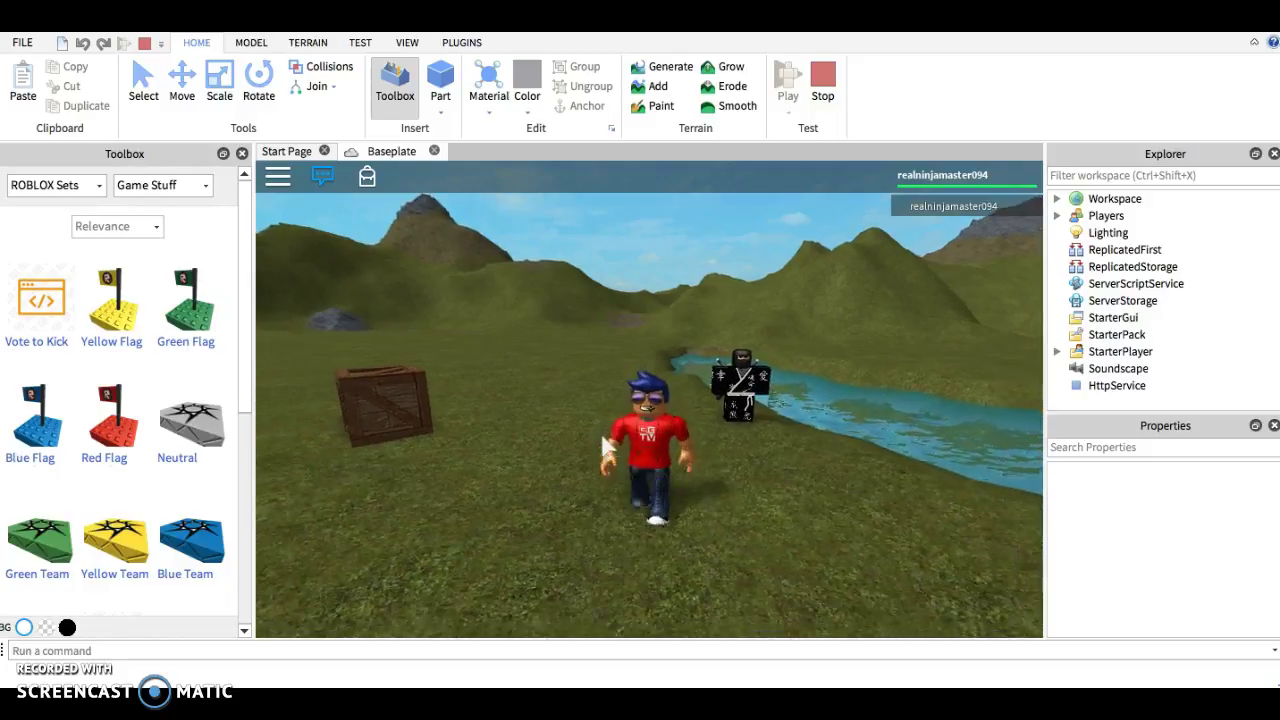
{"action": "key", "text": "w"}
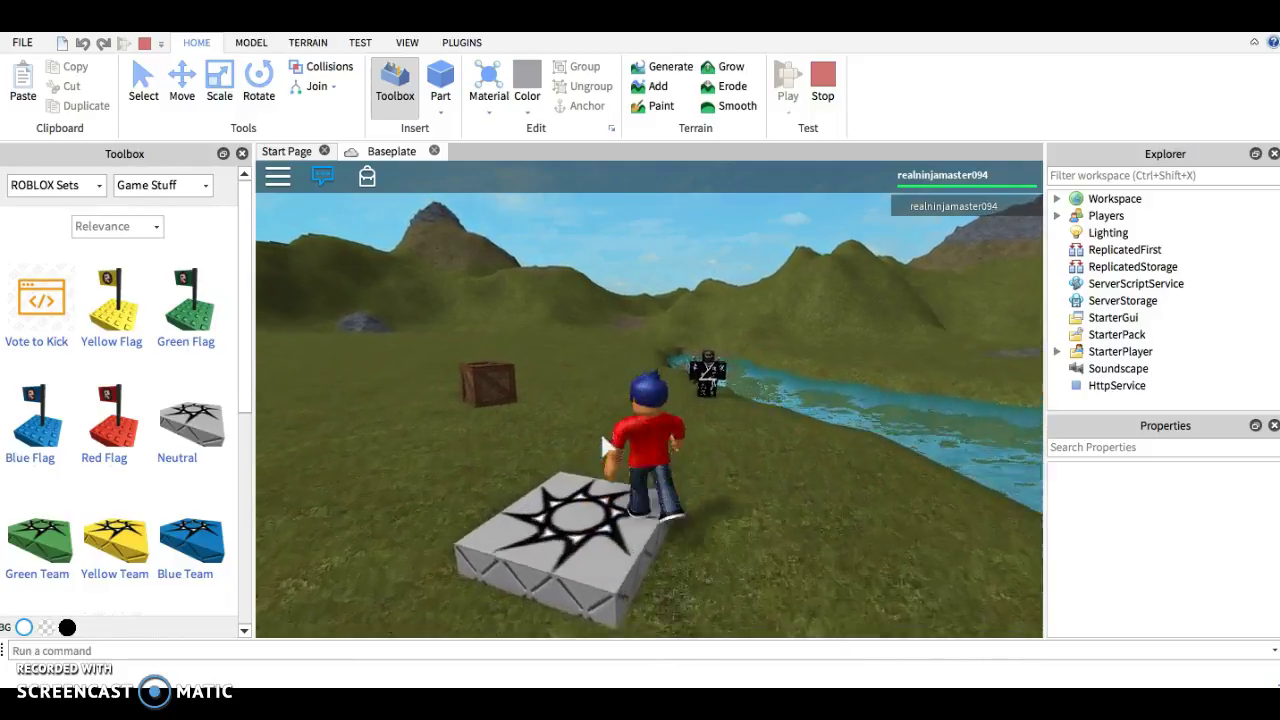
{"action": "key", "text": "s"}
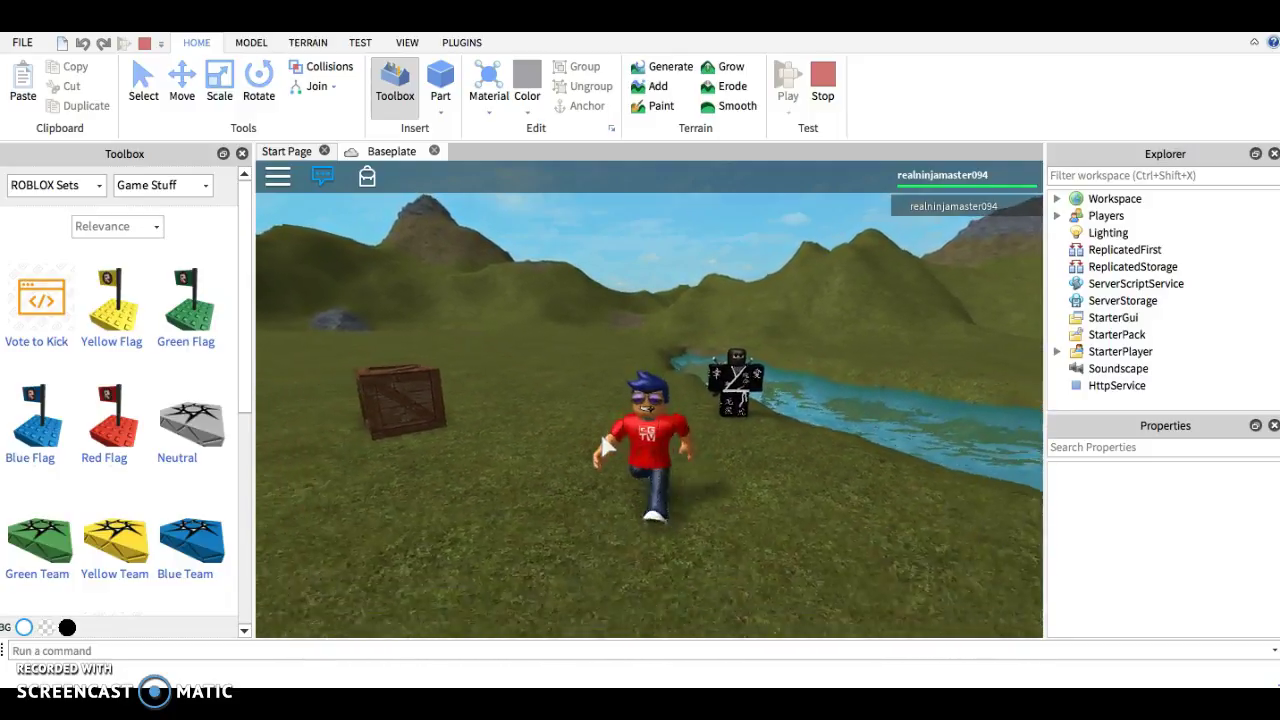
{"action": "left_click", "coordinate": [548, 386]}
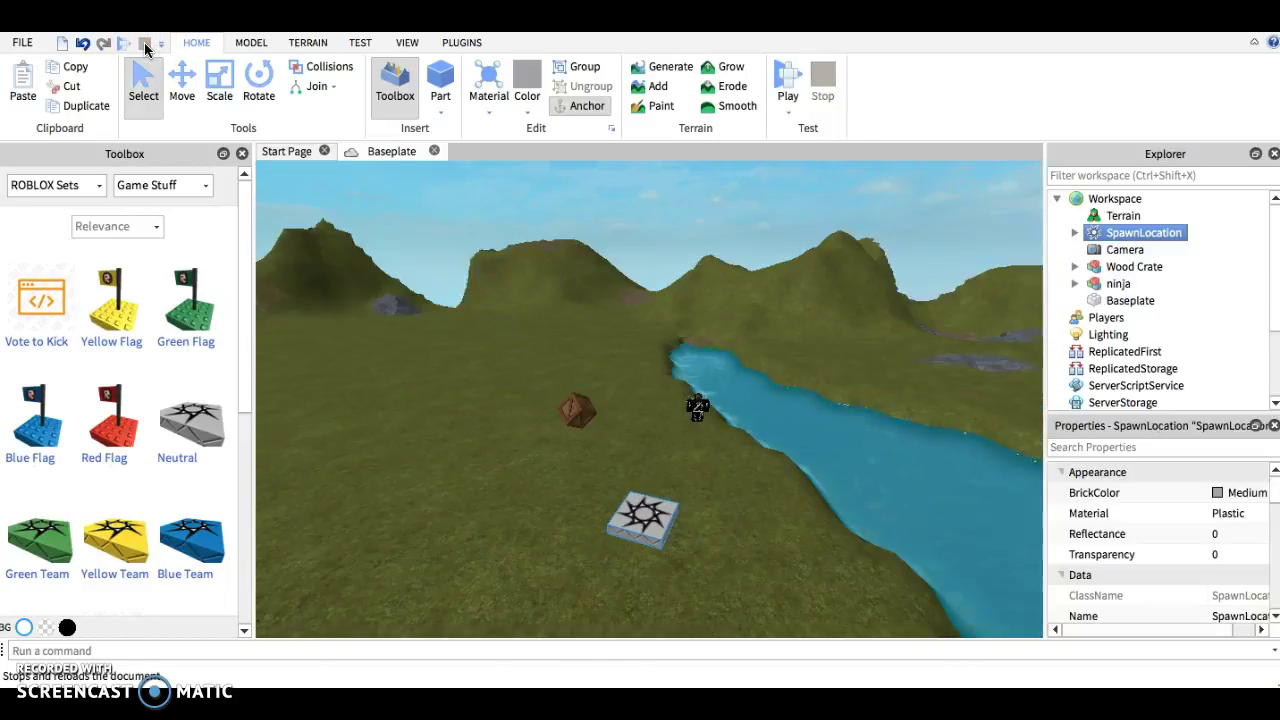
- Switch the Toolbox asset source from ROBLOX Sets back to Models
{"action": "right_click_drag", "start_coordinate": [420, 398], "coordinate": [409, 397]}
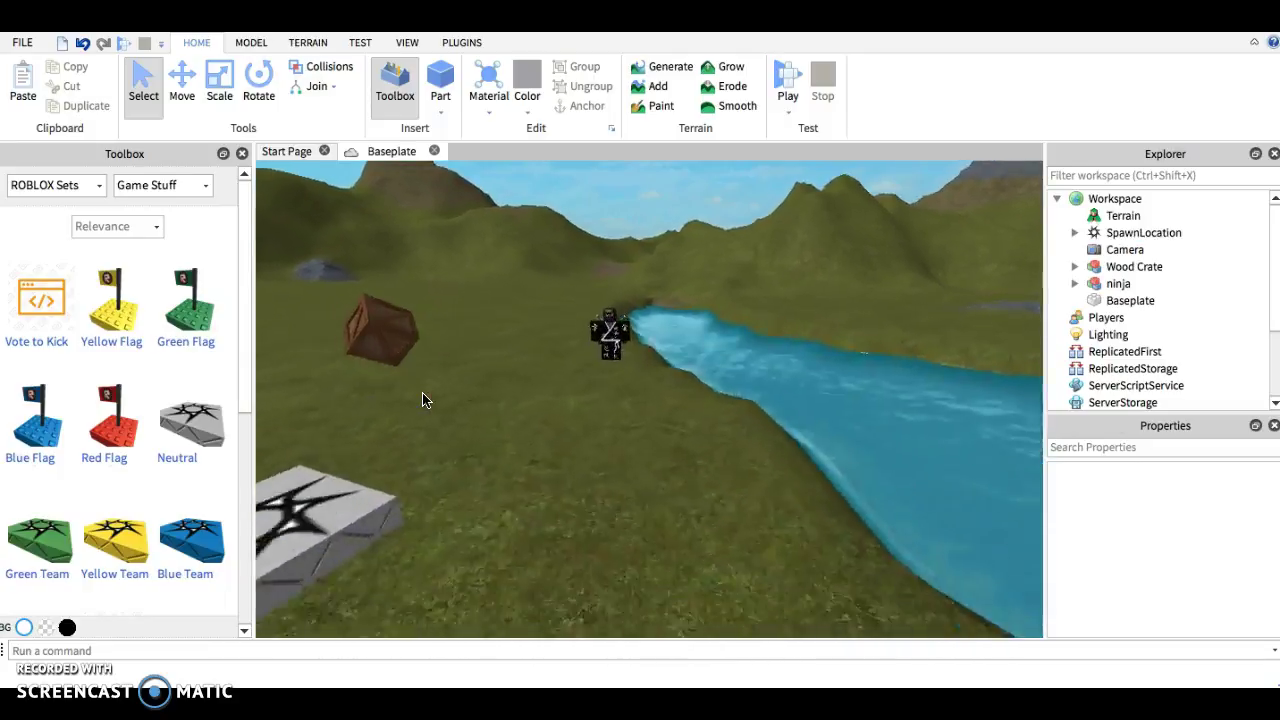
{"action": "left_click", "coordinate": [90, 186]}
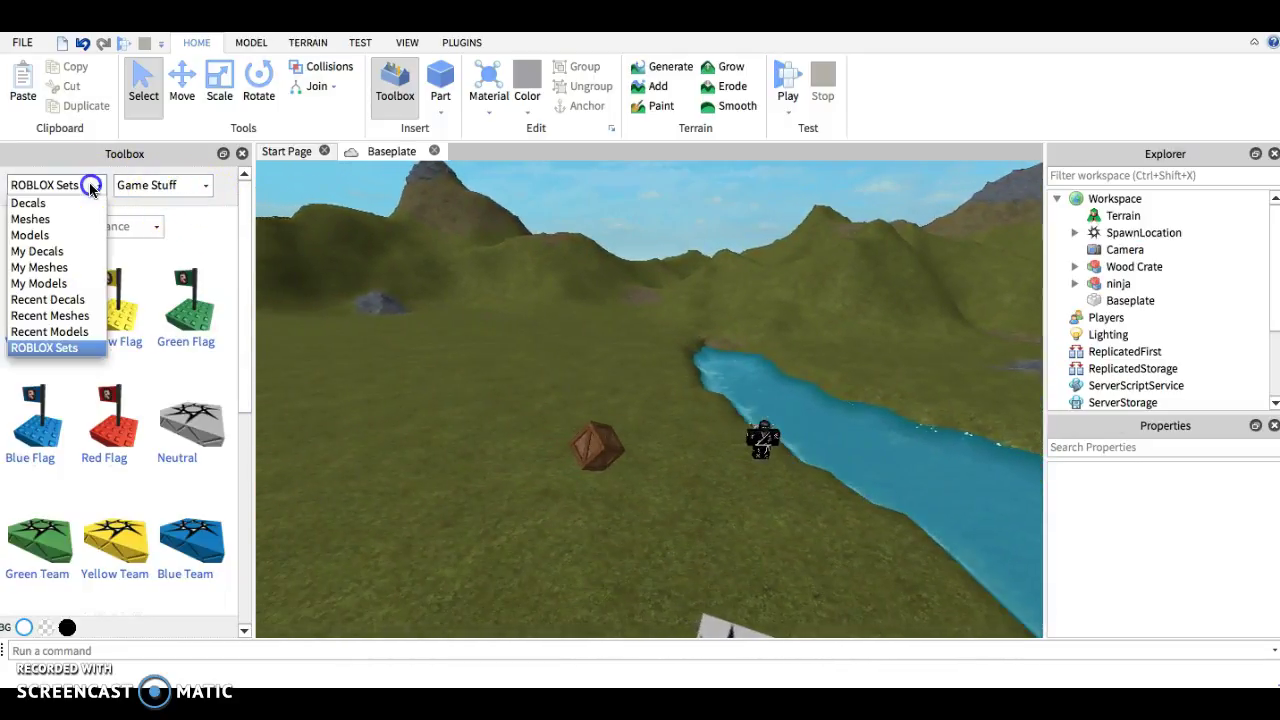
{"action": "left_click", "coordinate": [90, 186]}
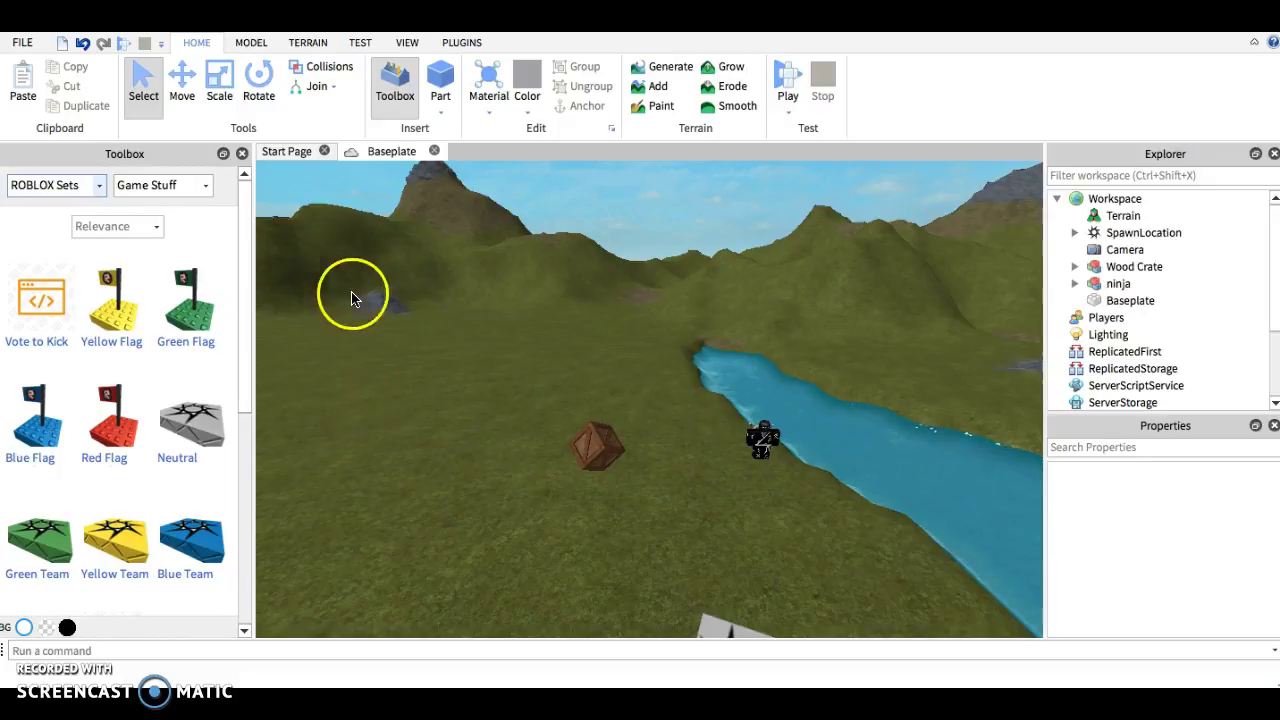
{"action": "left_click", "coordinate": [197, 186]}
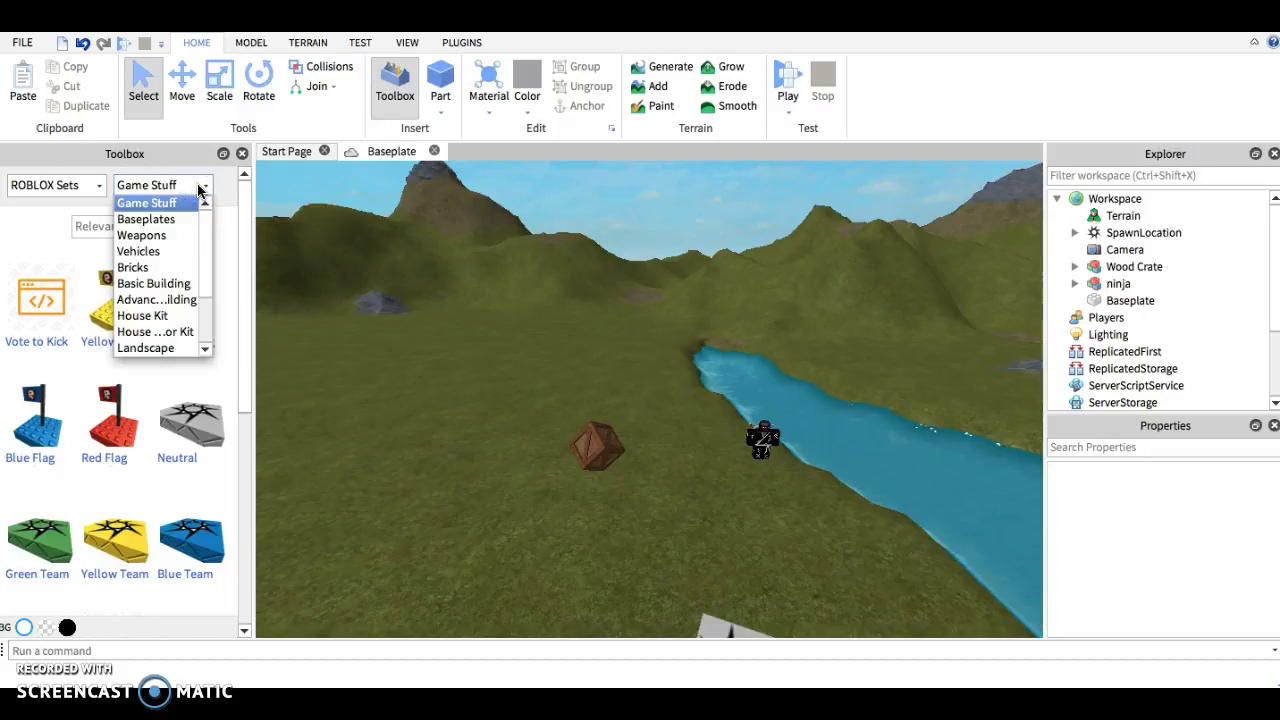
{"action": "left_click", "coordinate": [92, 186]}
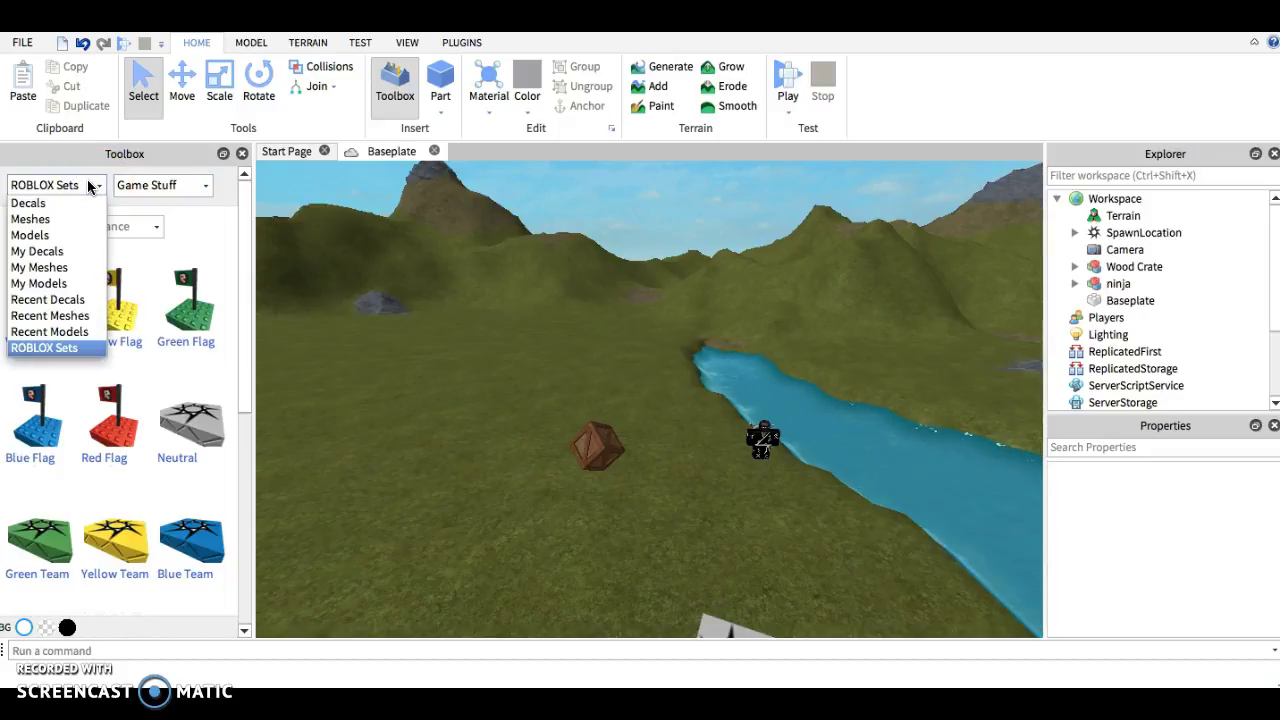
{"action": "left_click", "coordinate": [58, 236]}
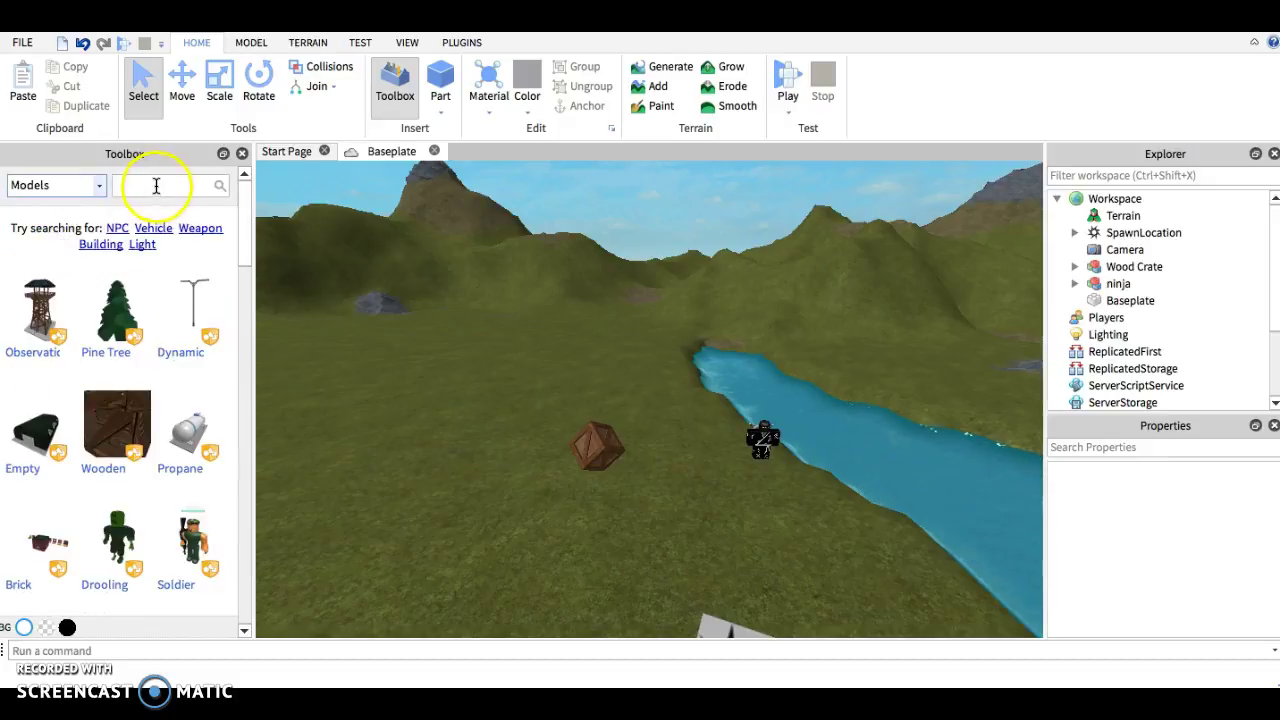
- Search models for 'Building', insert the Treehouse, and place it beside the pond
{"action": "left_click", "coordinate": [100, 245]}
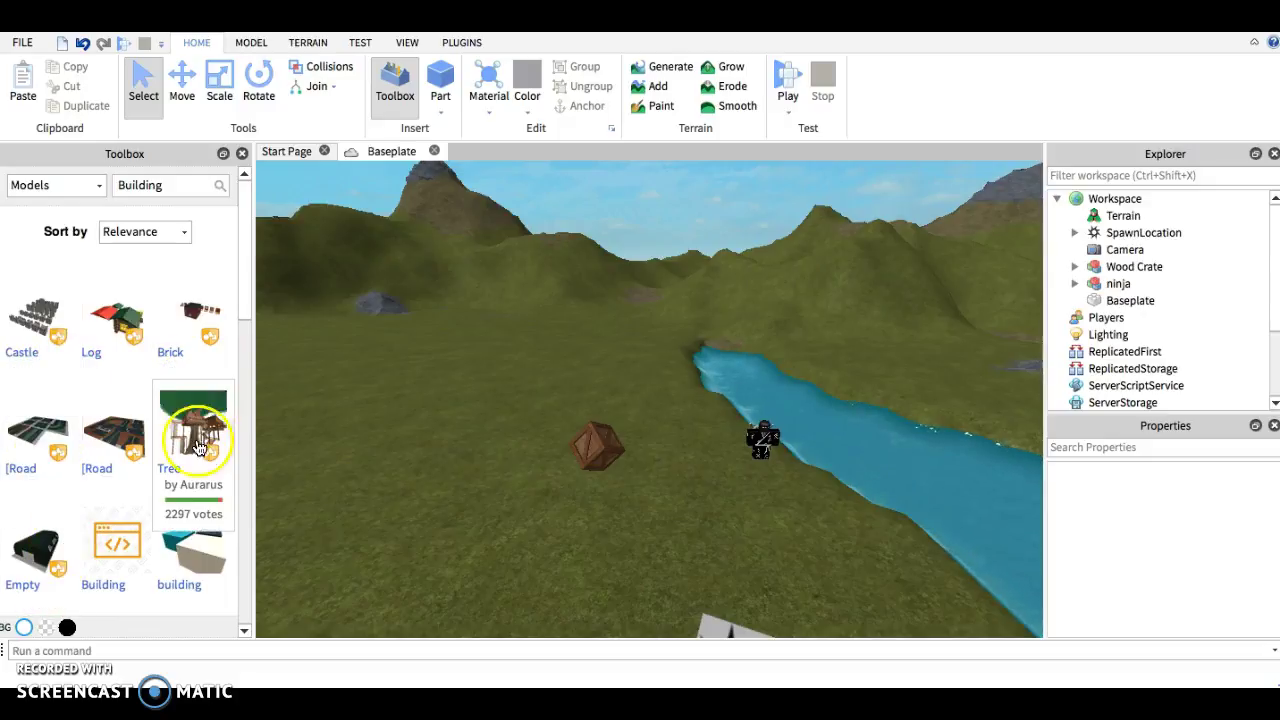
{"action": "scroll", "coordinate": [100, 480], "scroll_direction": "down", "scroll_amount": 3}
{"action": "scroll", "coordinate": [100, 480], "scroll_direction": "down", "scroll_amount": 1}
{"action": "scroll", "coordinate": [88, 505], "scroll_direction": "up", "scroll_amount": 5}
{"action": "left_click", "coordinate": [222, 347]}
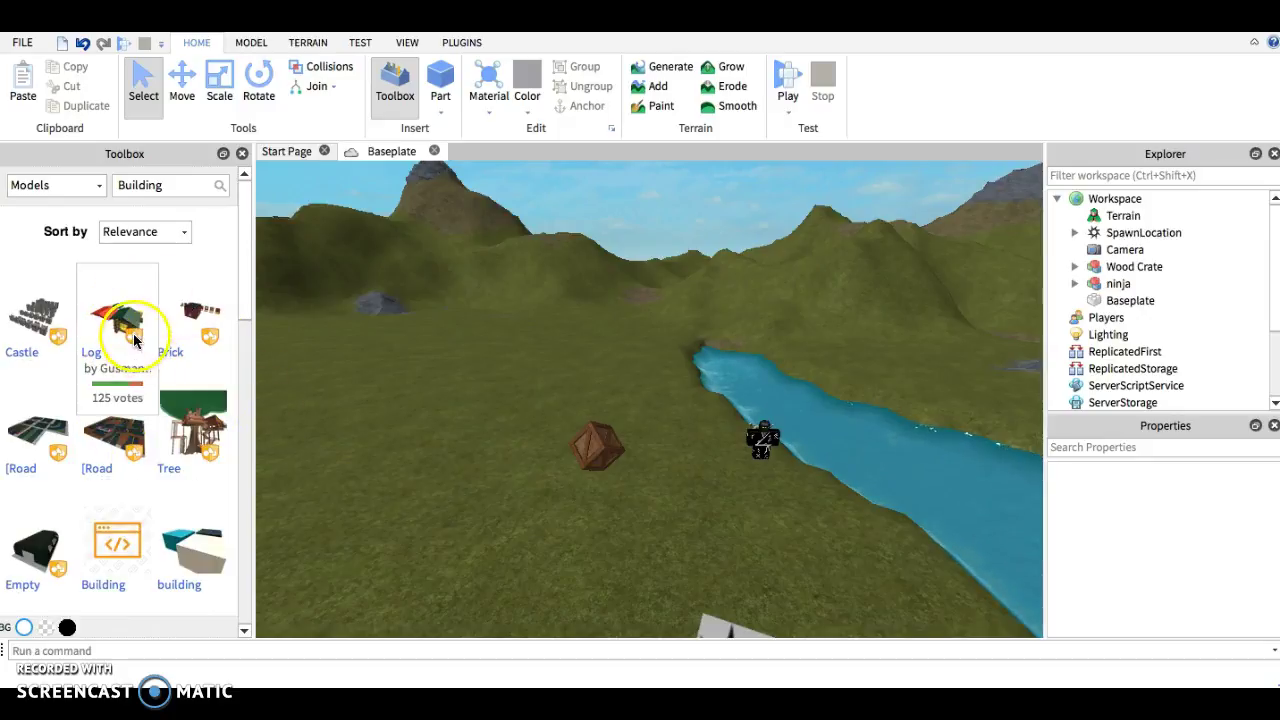
{"action": "left_click", "coordinate": [200, 447]}
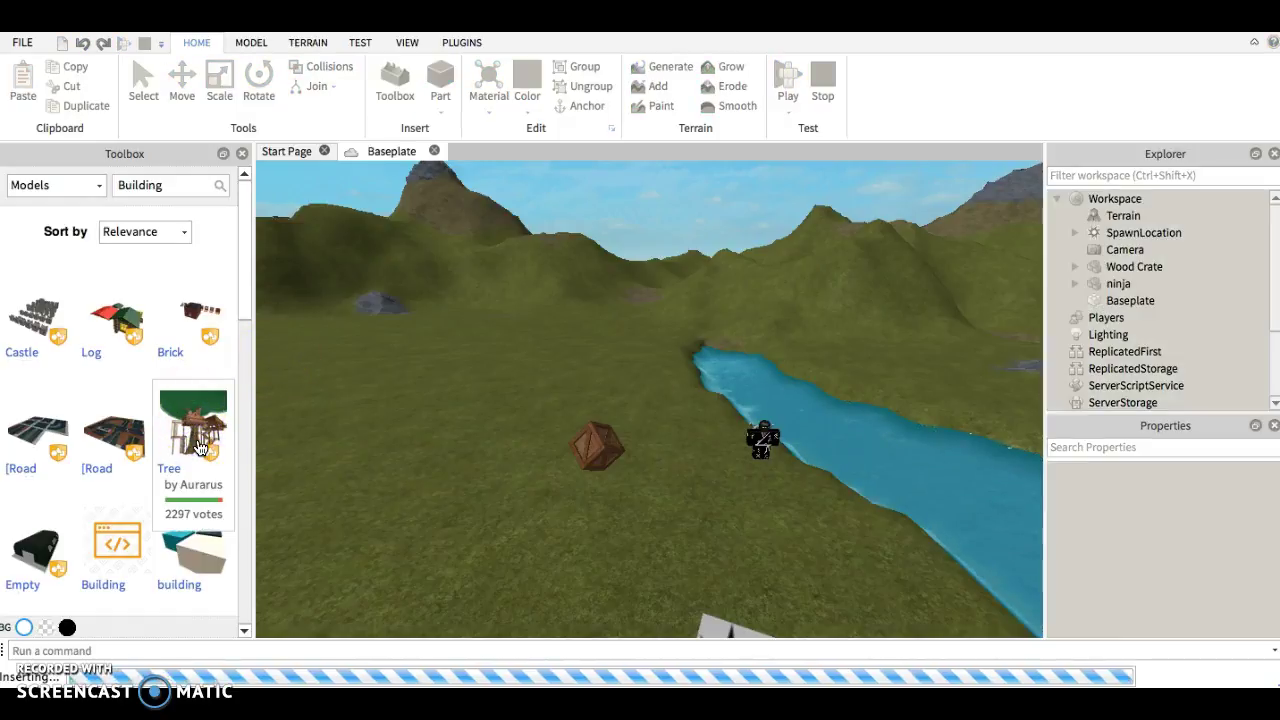
{"action": "mouse_move", "coordinate": [650, 437]}
{"action": "left_mouse_down"}
{"action": "mouse_move", "coordinate": [636, 470]}
{"action": "mouse_move", "coordinate": [616, 470]}
{"action": "left_mouse_up"}
{"action": "left_click", "coordinate": [622, 502]}
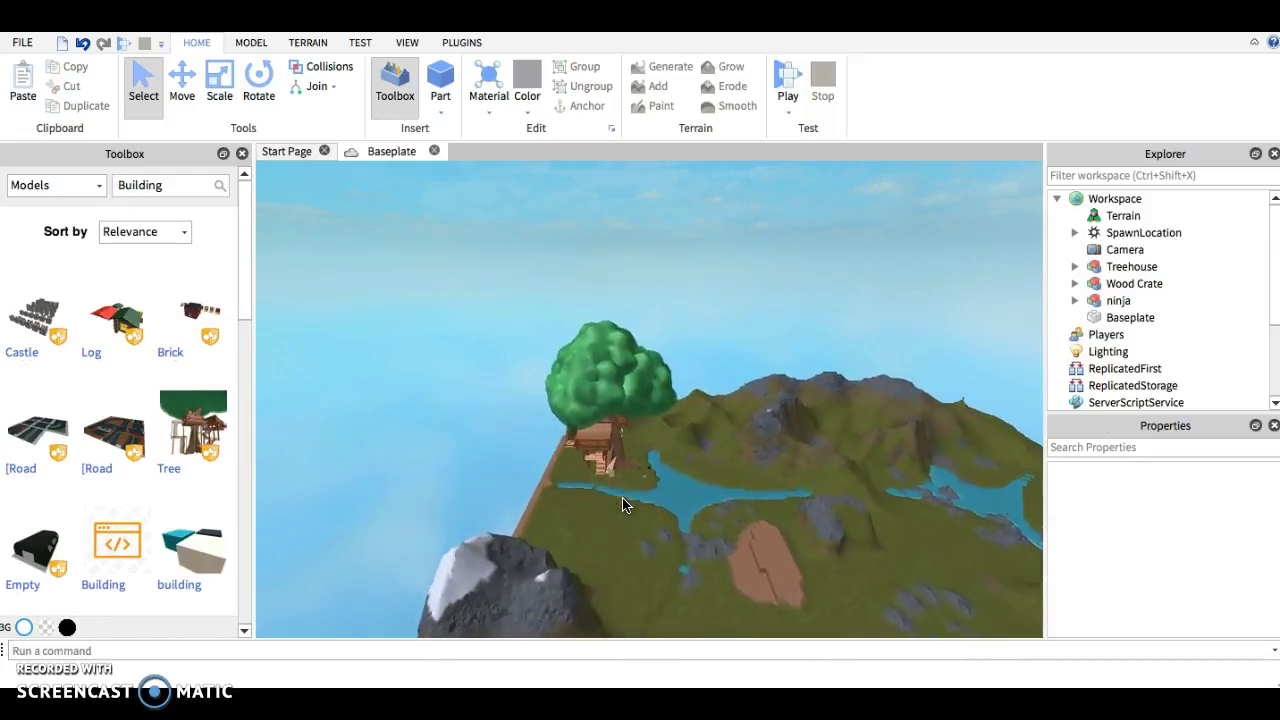
{"action": "key", "text": "w"}
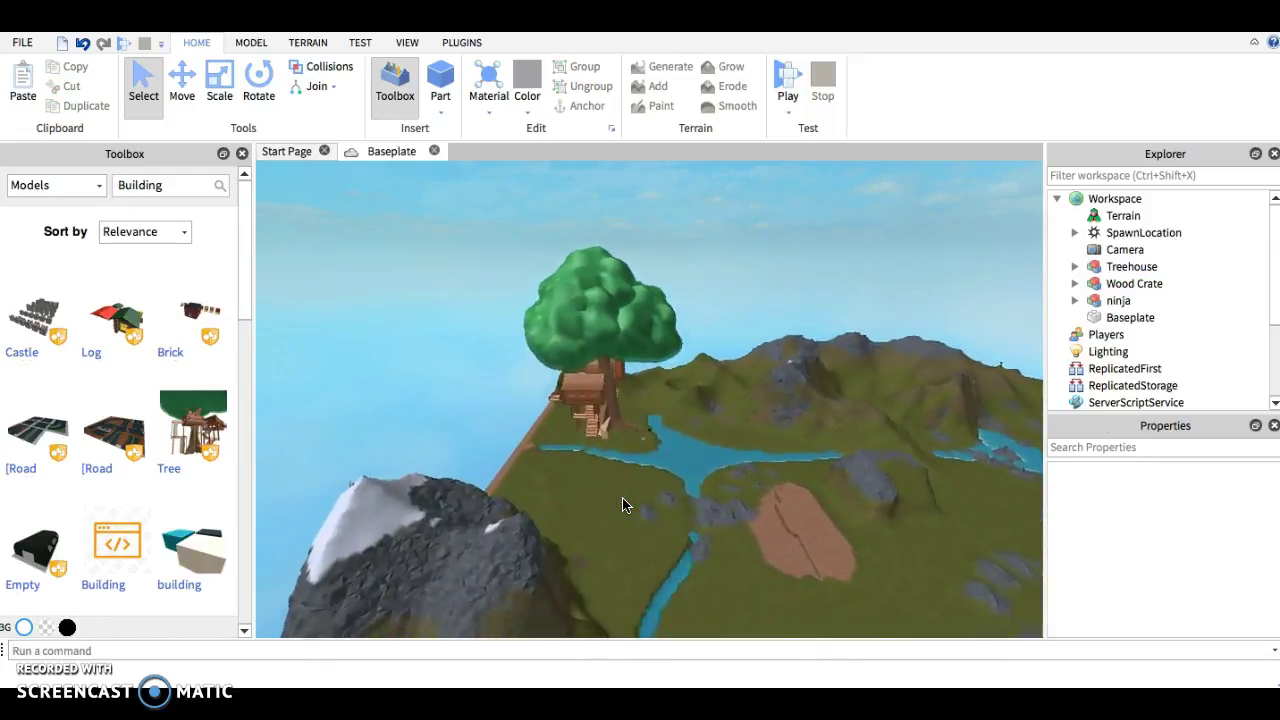
{"action": "key", "text": "w"}
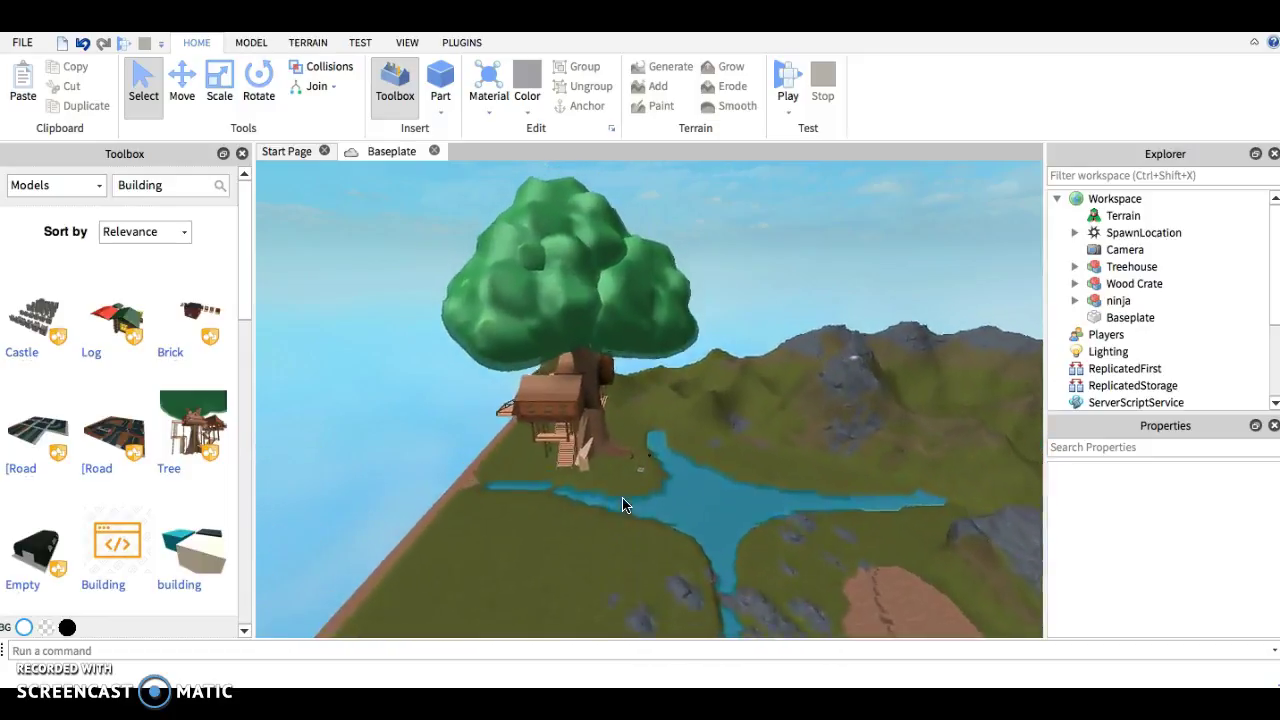
{"action": "key", "text": "w"}
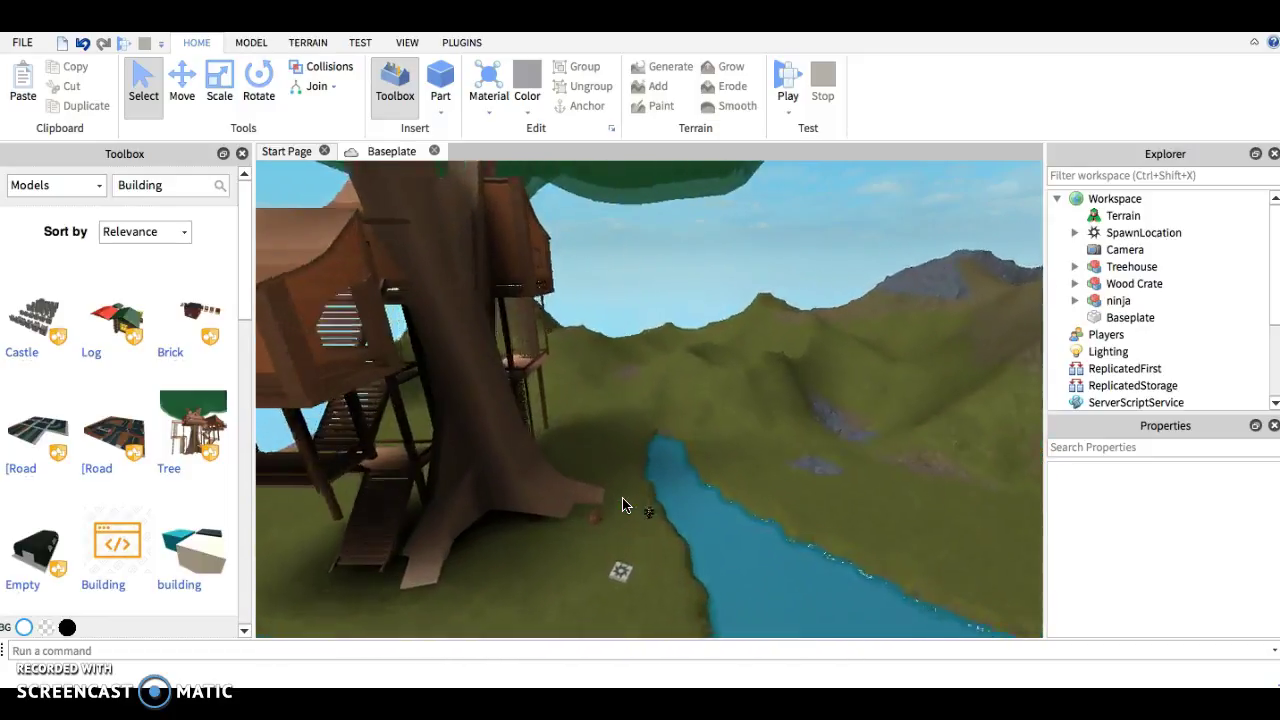
{"action": "right_click_drag", "start_coordinate": [622, 505], "coordinate": [622, 505]}
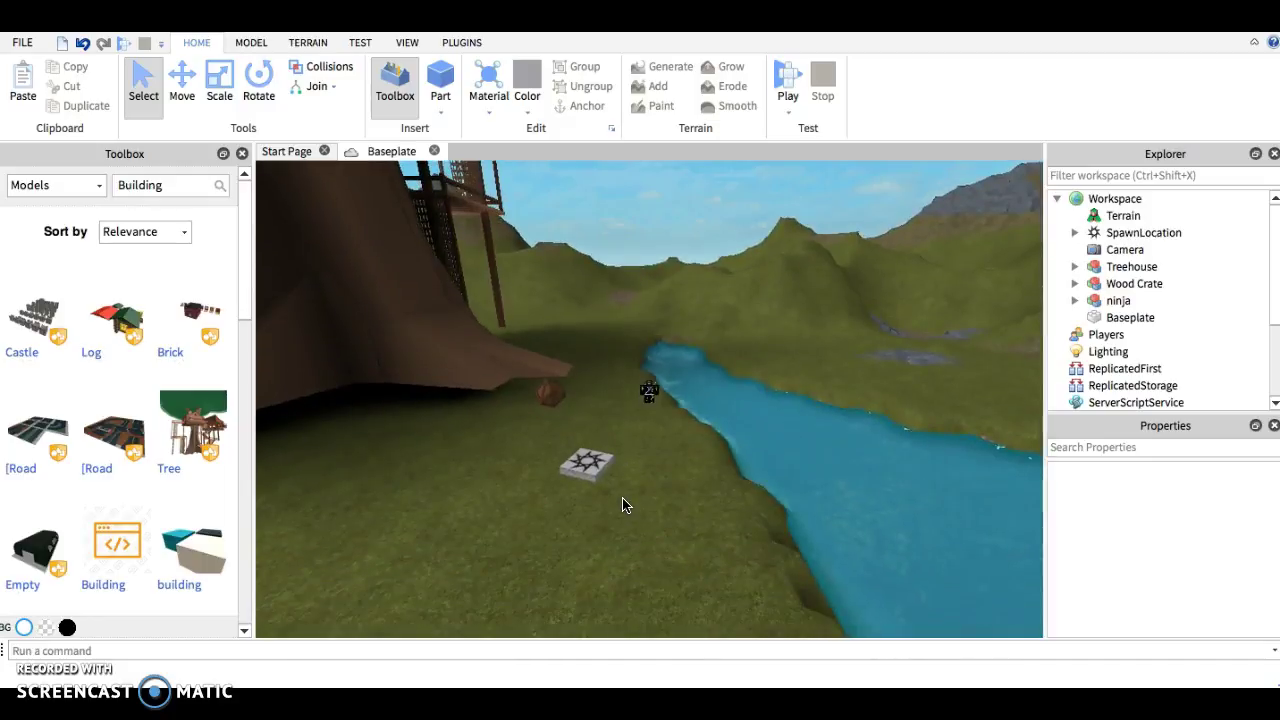
{"action": "key", "text": "a"}
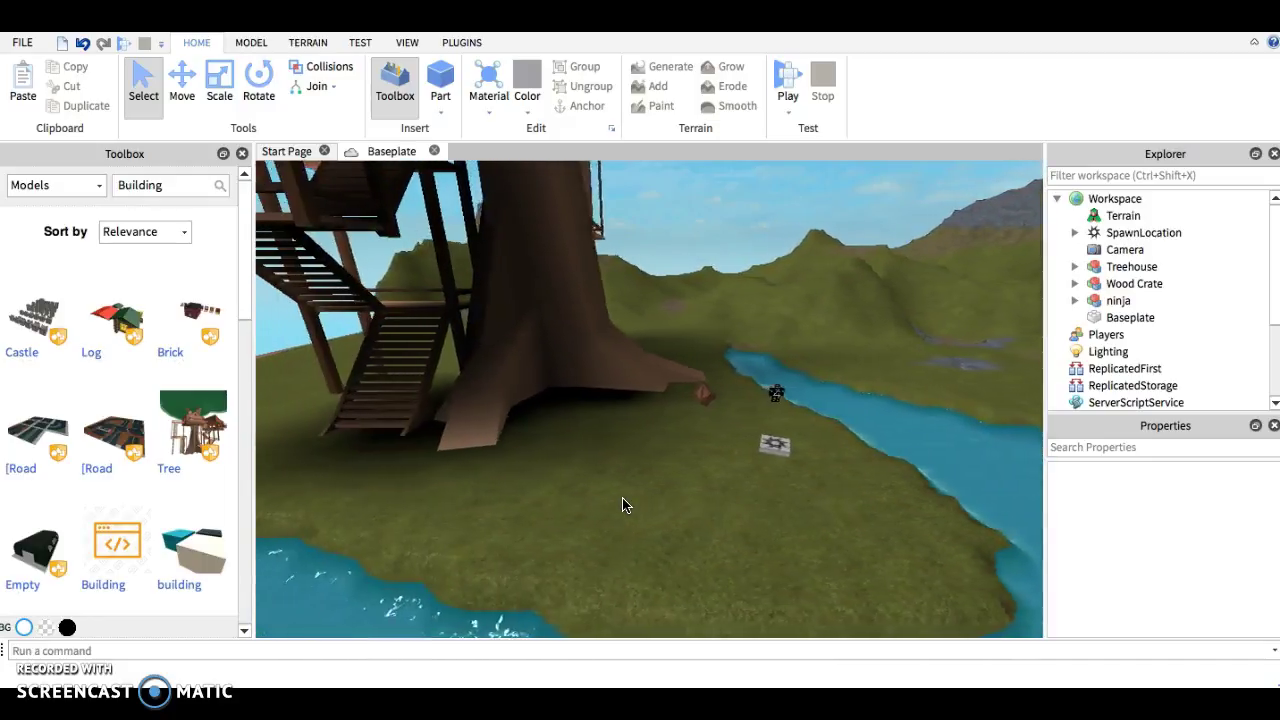
{"action": "key", "text": "a"}
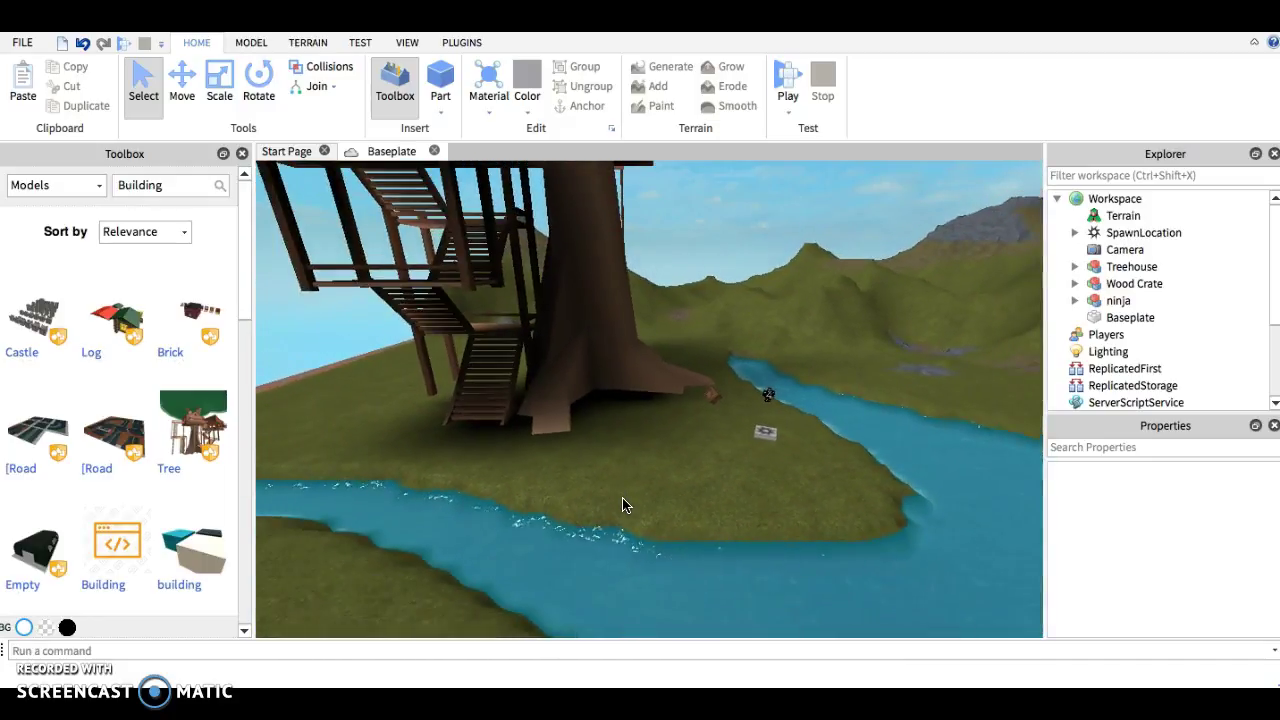
{"action": "right_click_drag", "start_coordinate": [622, 505], "coordinate": [622, 505]}
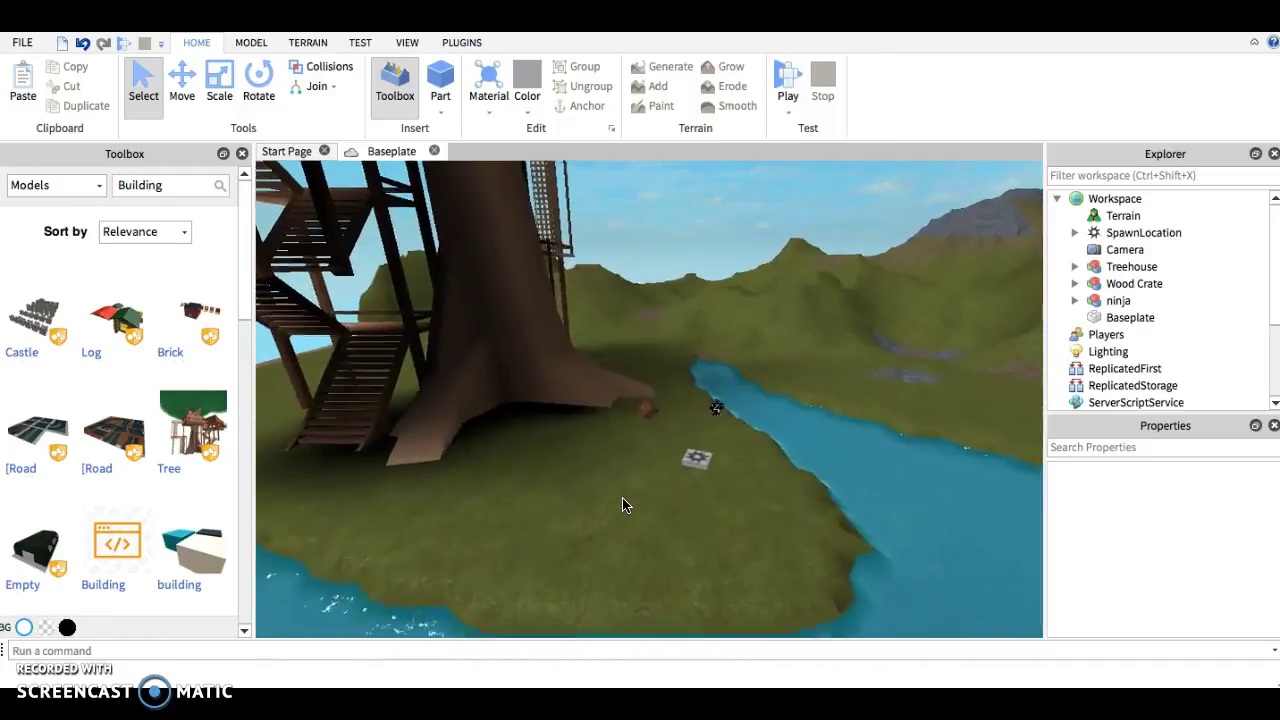
{"action": "key", "text": "w"}
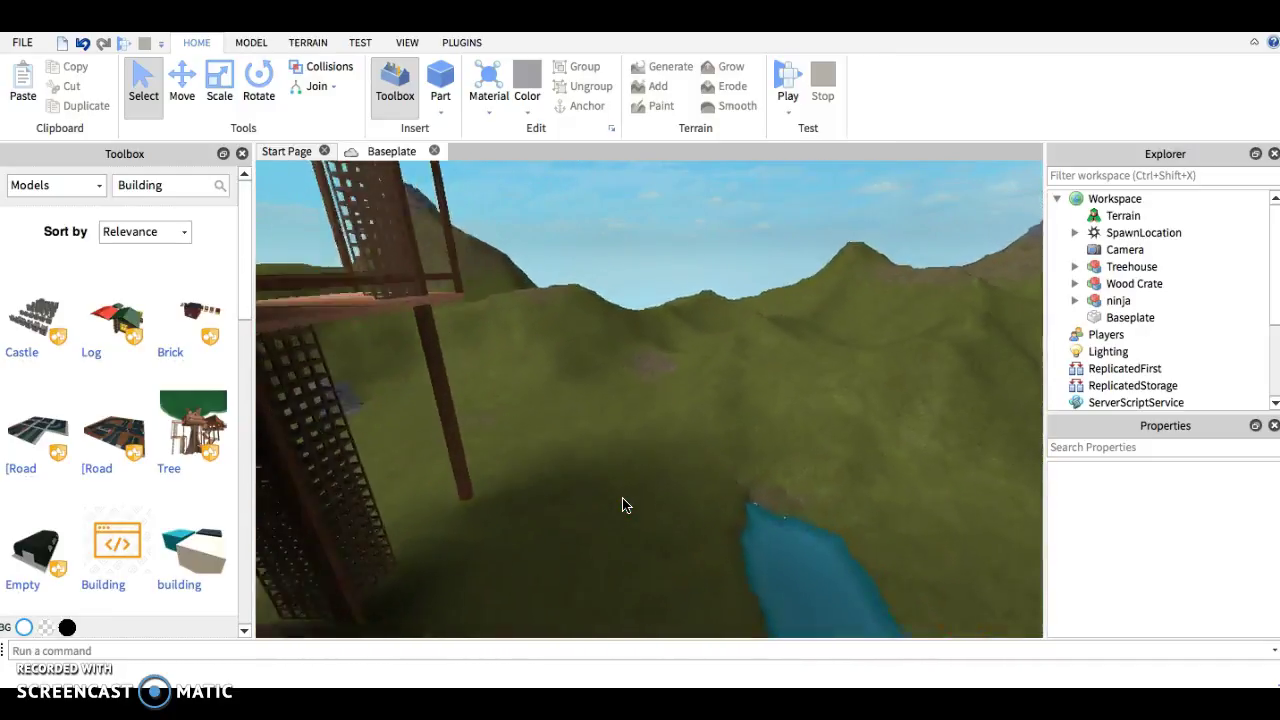
{"action": "right_click_drag", "start_coordinate": [622, 505], "coordinate": [622, 505]}
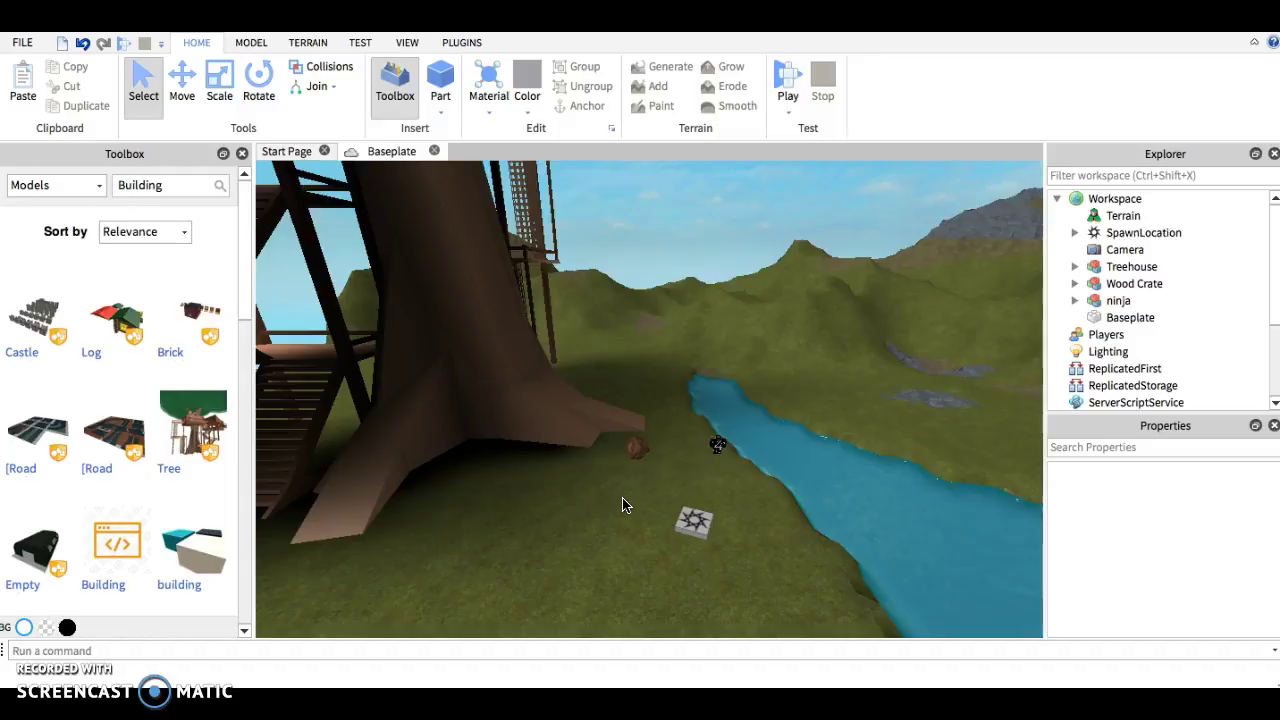